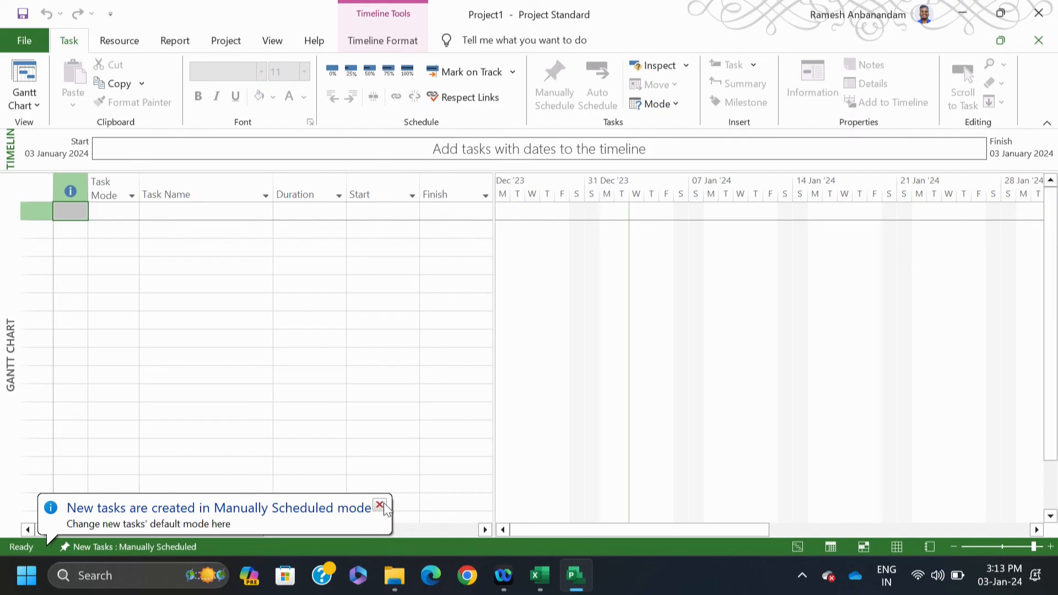
Step: In Project Options, set the project currency to INR
{"action": "left_click", "coordinate": [27, 40]}
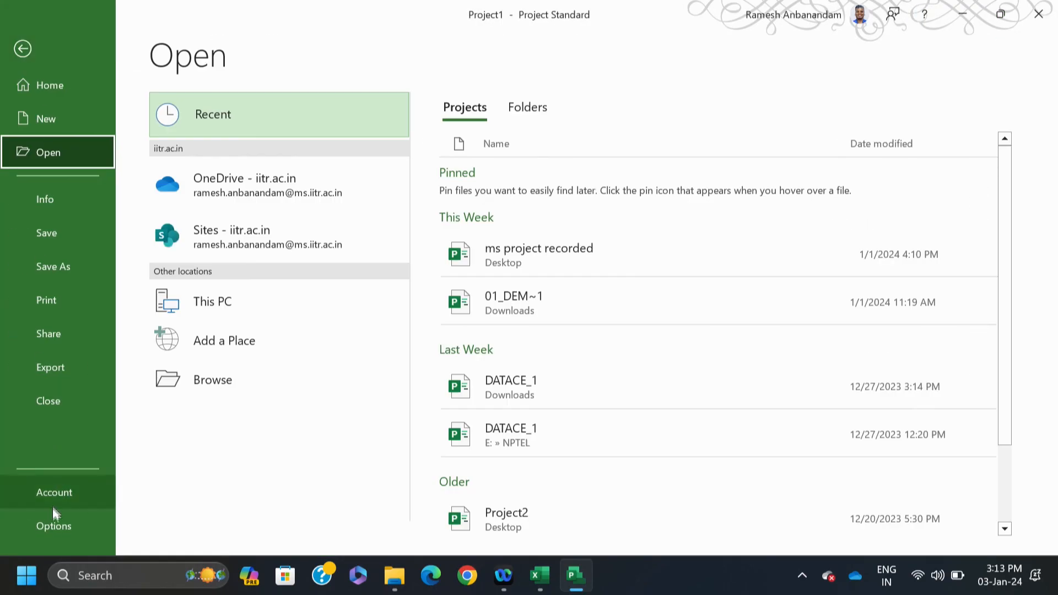
{"action": "left_click", "coordinate": [53, 526]}
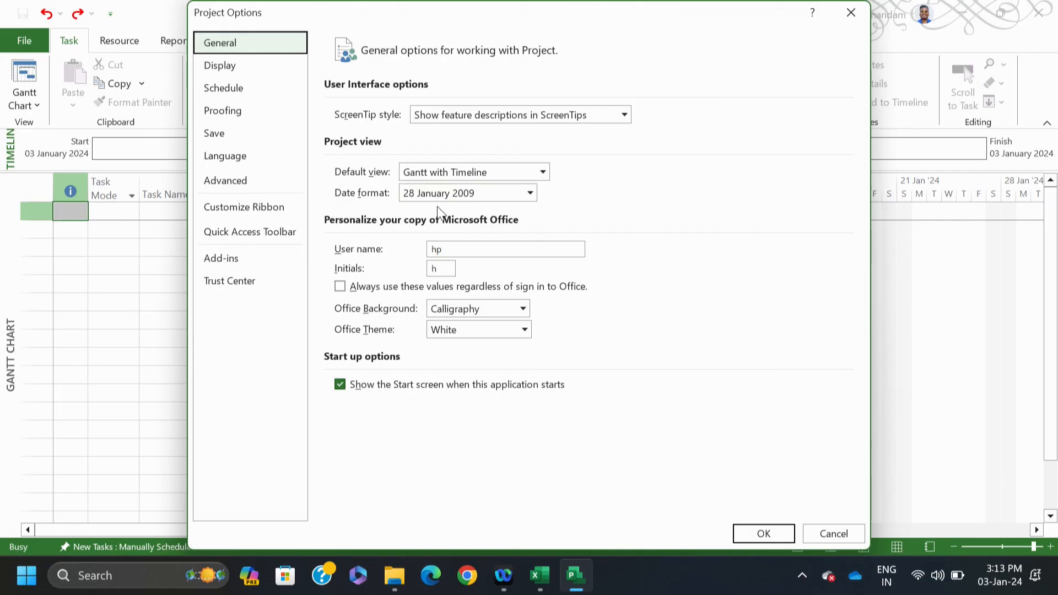
{"action": "left_click", "coordinate": [223, 68]}
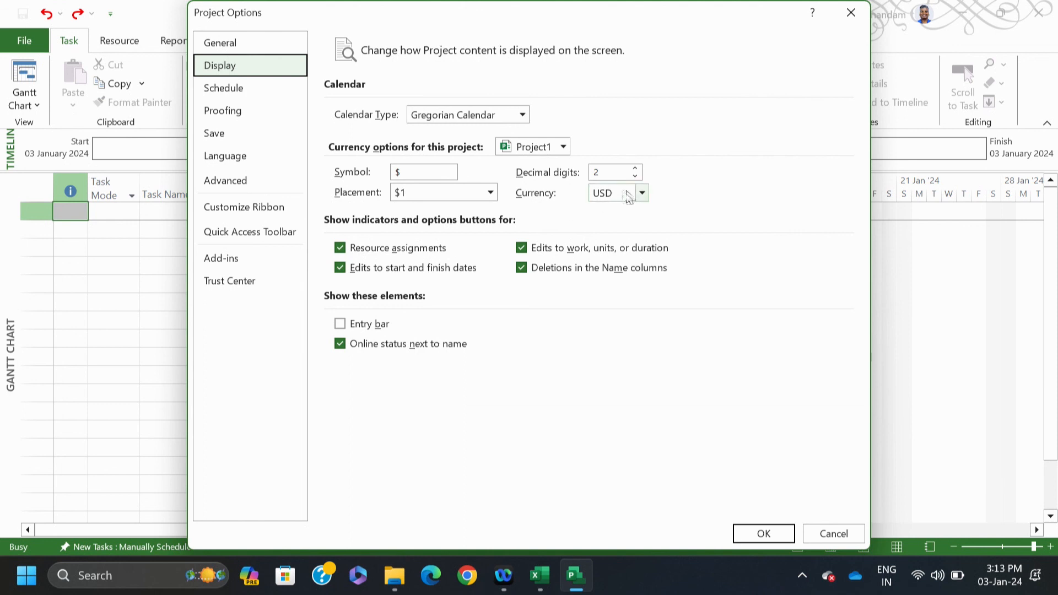
{"action": "left_click", "coordinate": [641, 197]}
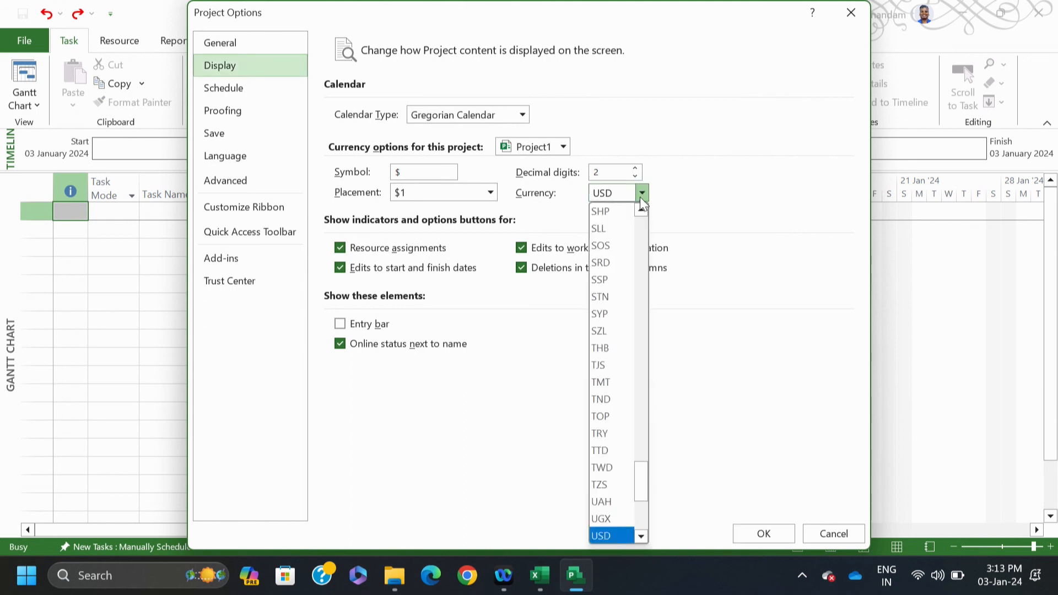
{"action": "key", "text": "i"}
{"action": "left_click", "coordinate": [606, 246]}
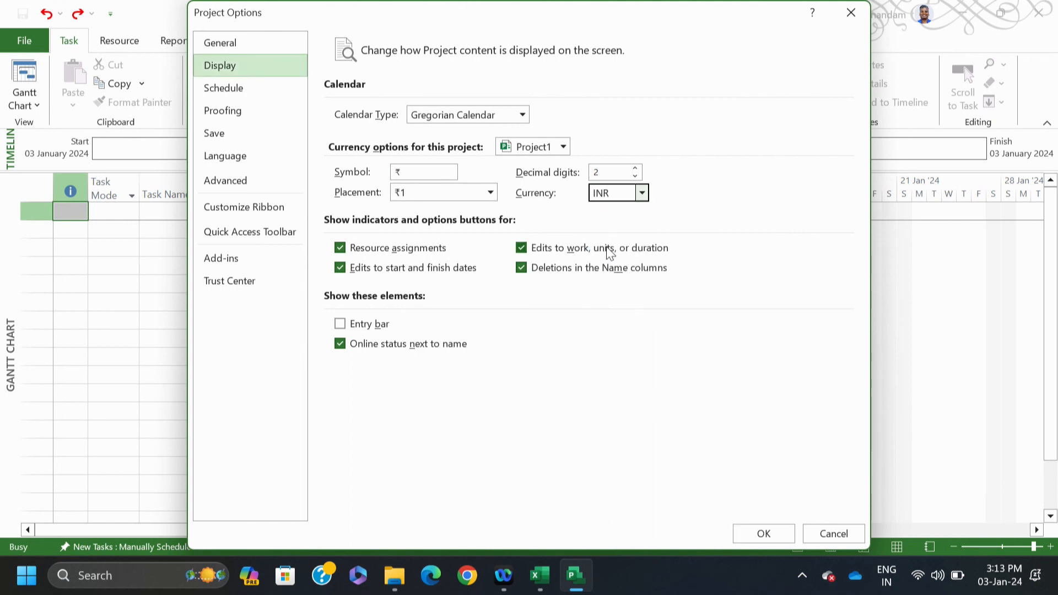
Step: Make weeks start on Monday and the fiscal year begin in April, then apply the options
{"action": "left_click", "coordinate": [235, 98]}
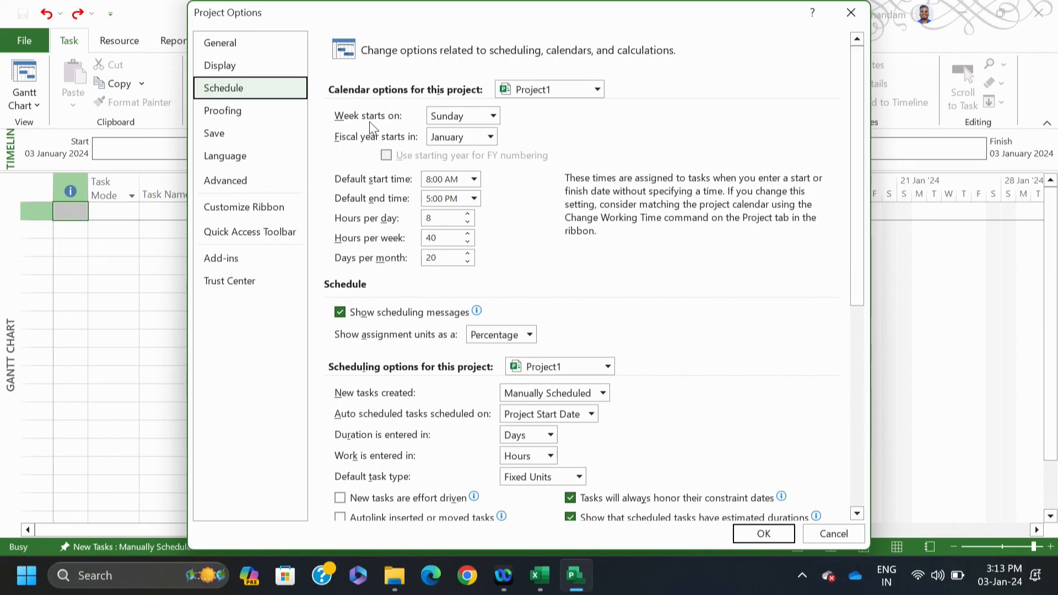
{"action": "left_click", "coordinate": [492, 117]}
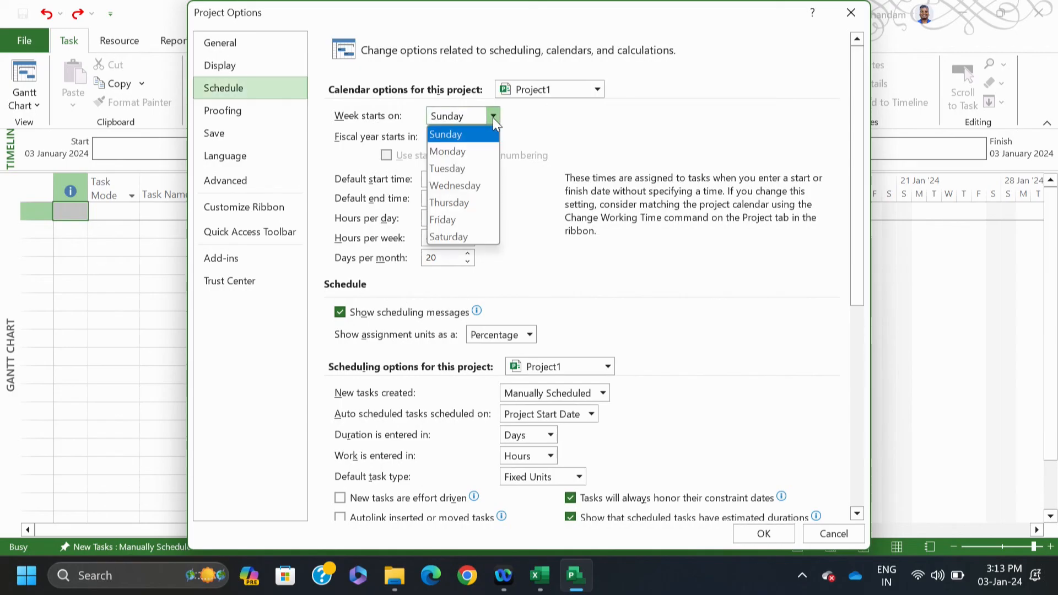
{"action": "left_click", "coordinate": [467, 148]}
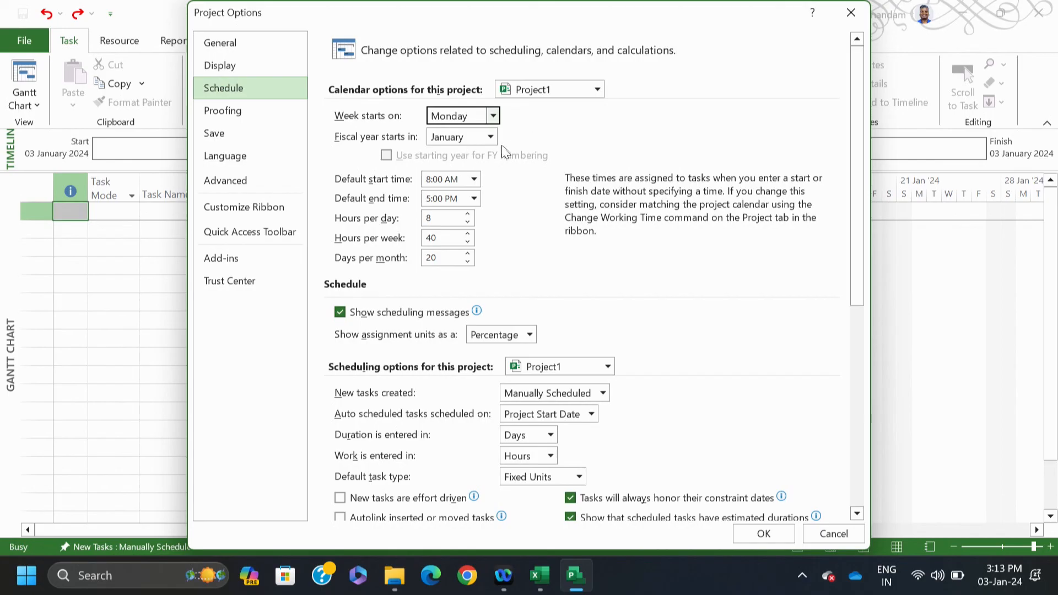
{"action": "left_click", "coordinate": [488, 138]}
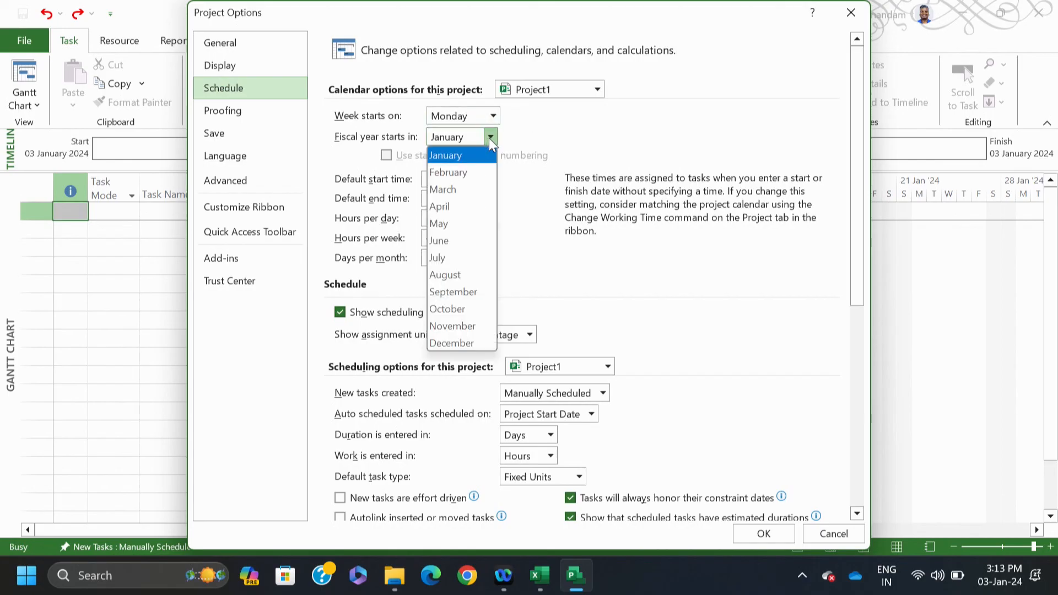
{"action": "left_click", "coordinate": [471, 201]}
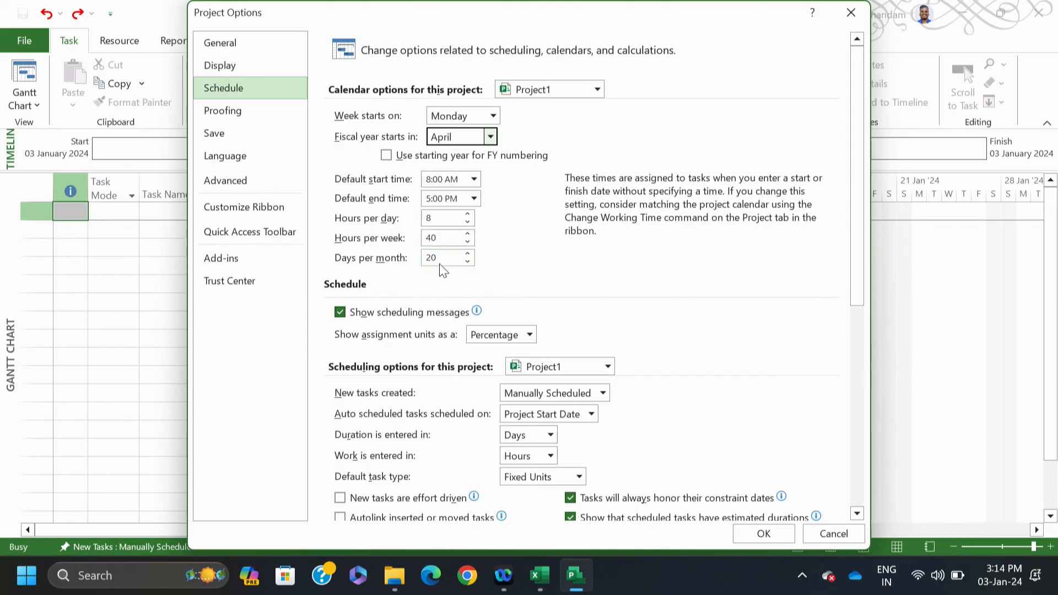
{"action": "left_click_drag", "start_coordinate": [854, 264], "coordinate": [857, 447]}
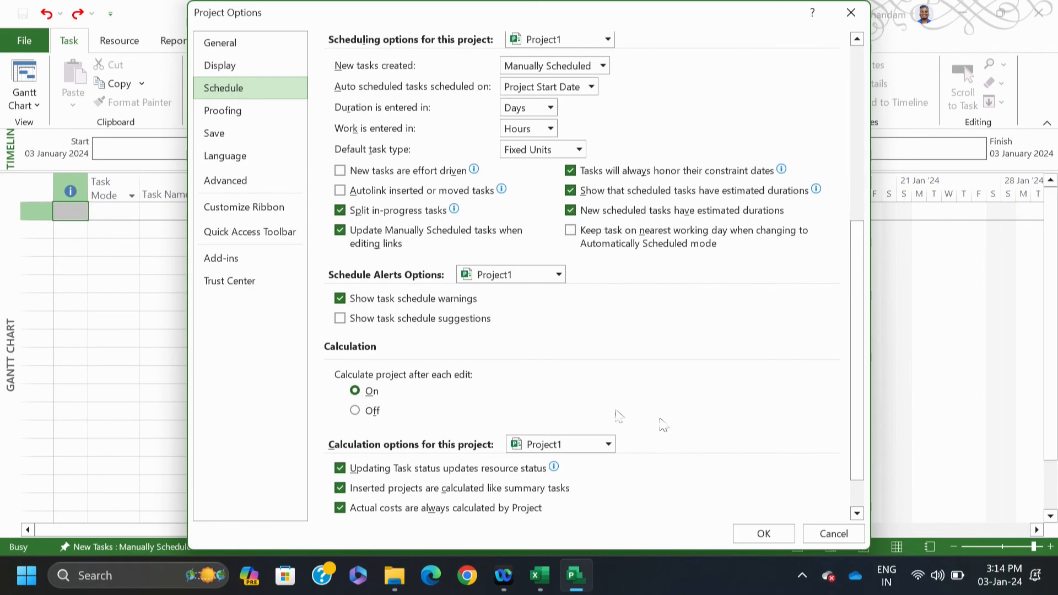
{"action": "left_click", "coordinate": [764, 535]}
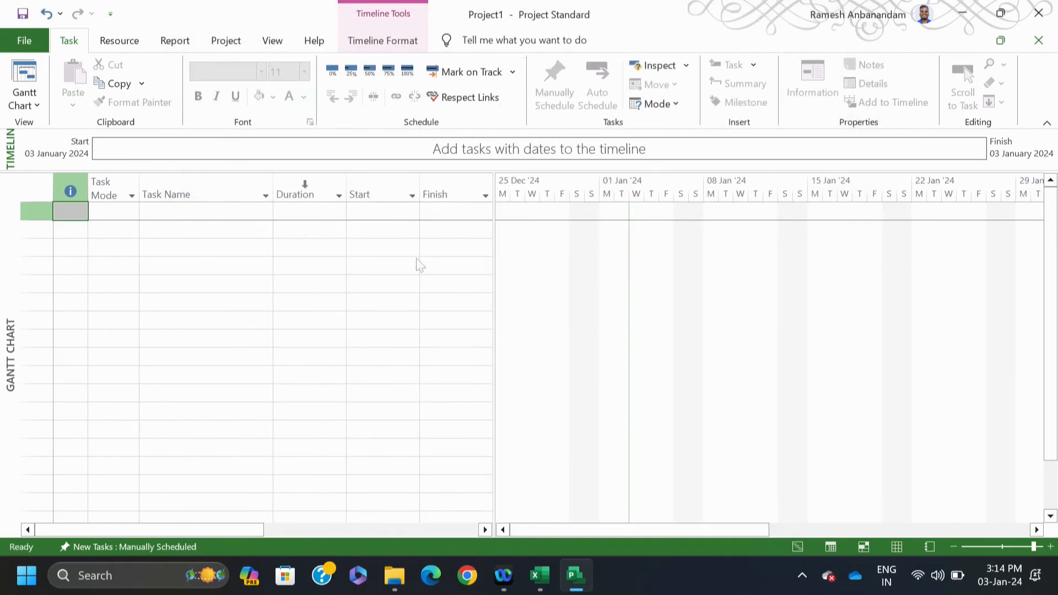
{"action": "left_click", "coordinate": [27, 44]}
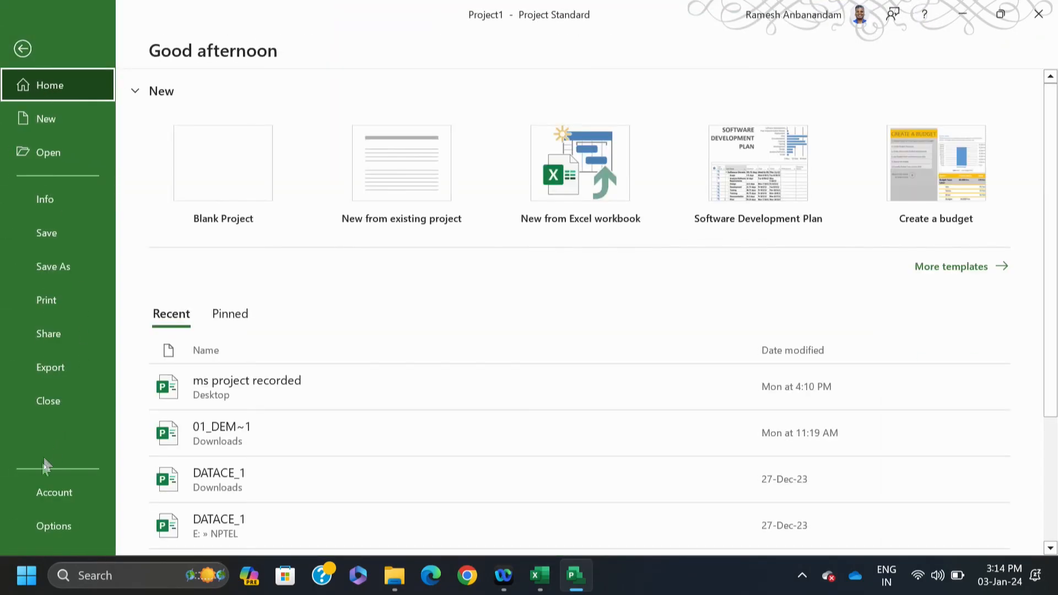
{"action": "left_click", "coordinate": [46, 526]}
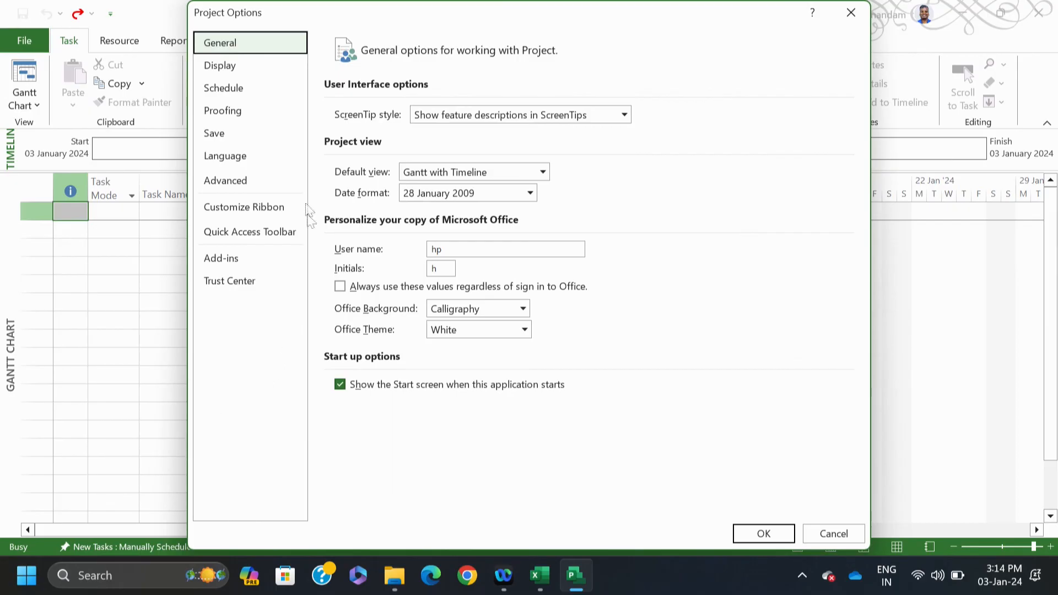
{"action": "left_click", "coordinate": [229, 114]}
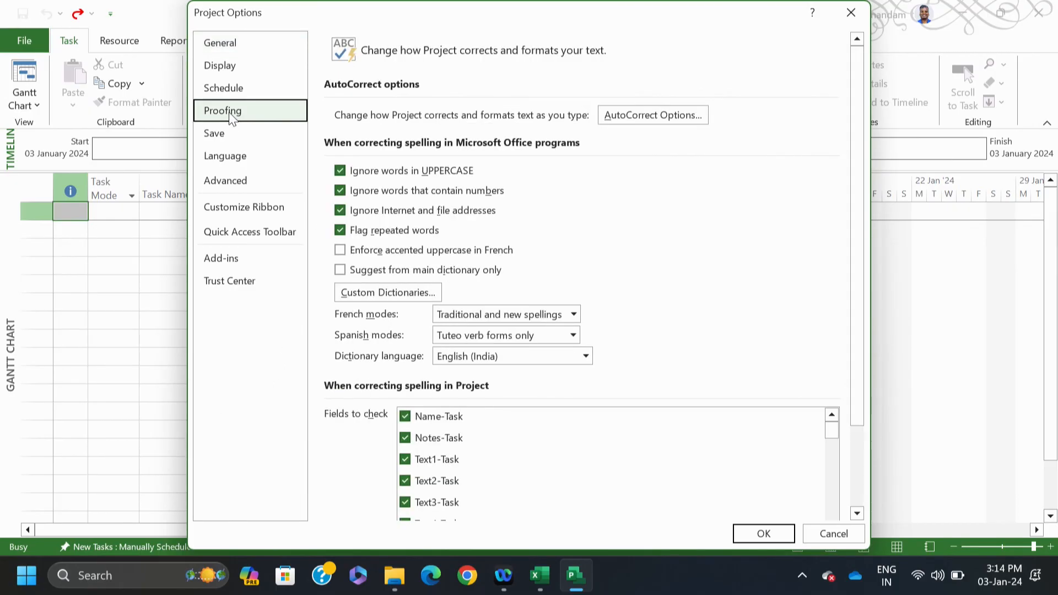
{"action": "left_click", "coordinate": [222, 138]}
{"action": "left_click", "coordinate": [223, 158]}
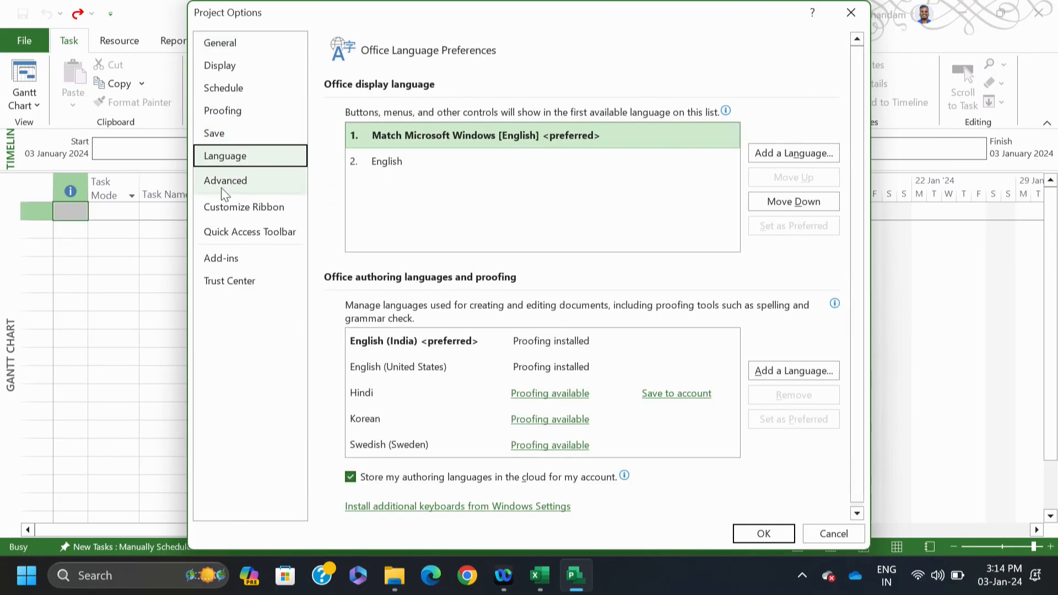
{"action": "left_click", "coordinate": [224, 187]}
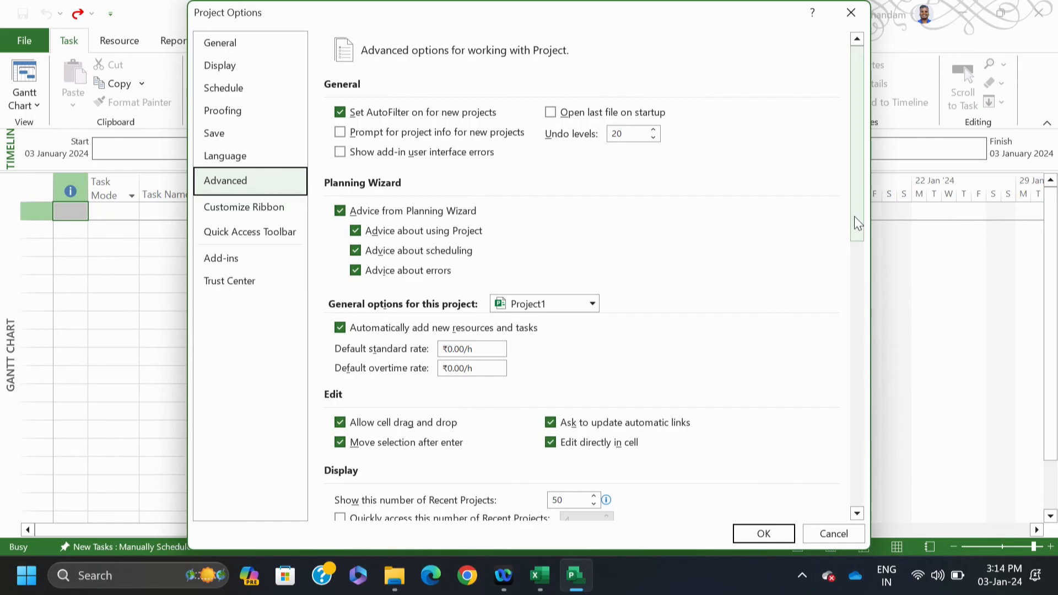
{"action": "left_click_drag", "start_coordinate": [854, 216], "coordinate": [854, 353]}
{"action": "left_click", "coordinate": [763, 533]}
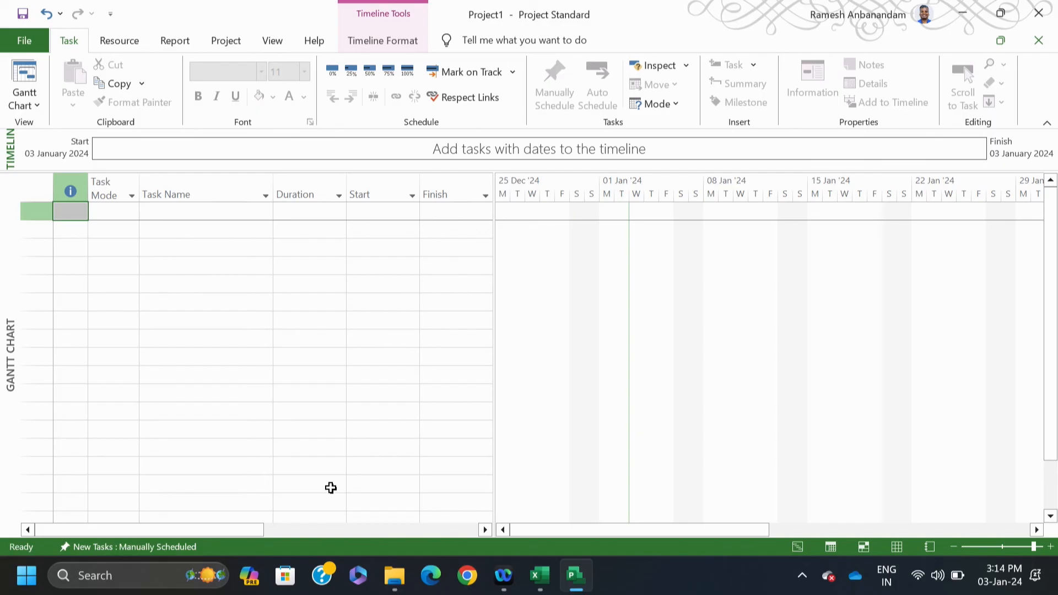
Step: Confirm the 03 January 2024 start date with the Standard calendar in Project Information
{"action": "left_click", "coordinate": [228, 41]}
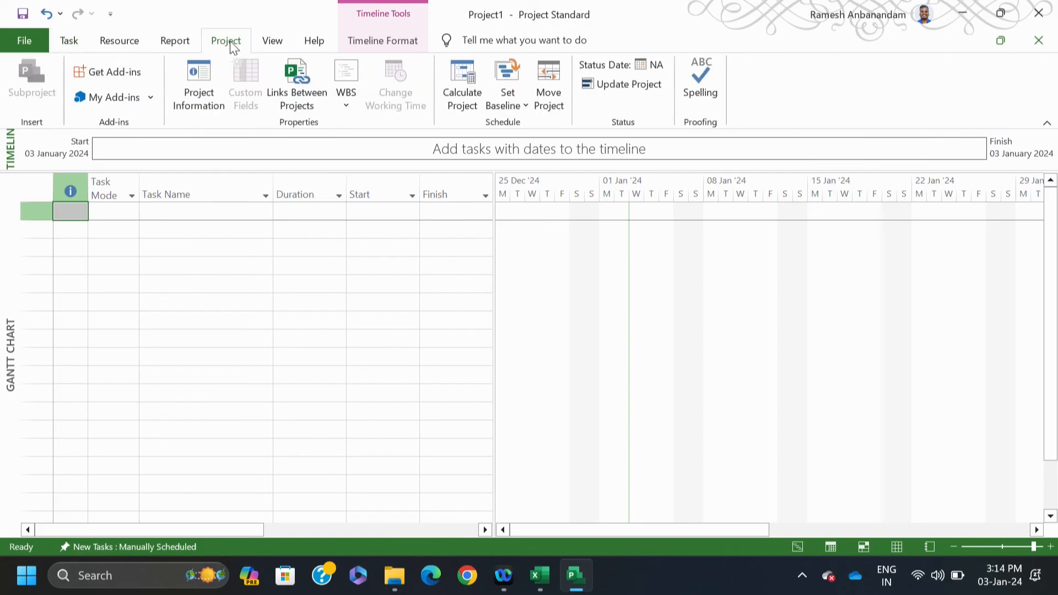
{"action": "left_click", "coordinate": [199, 97]}
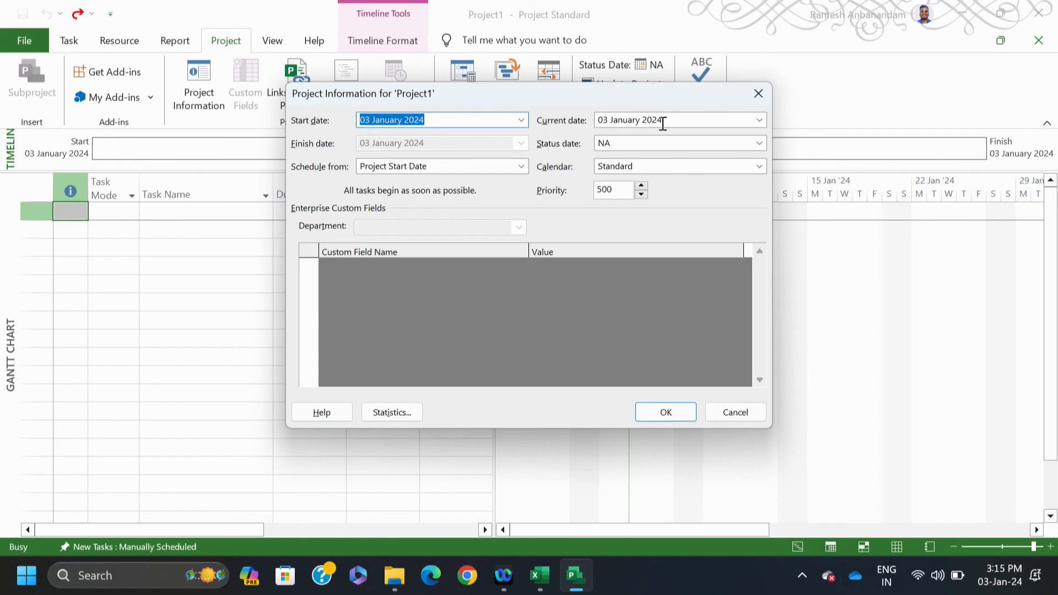
{"action": "left_click", "coordinate": [744, 166]}
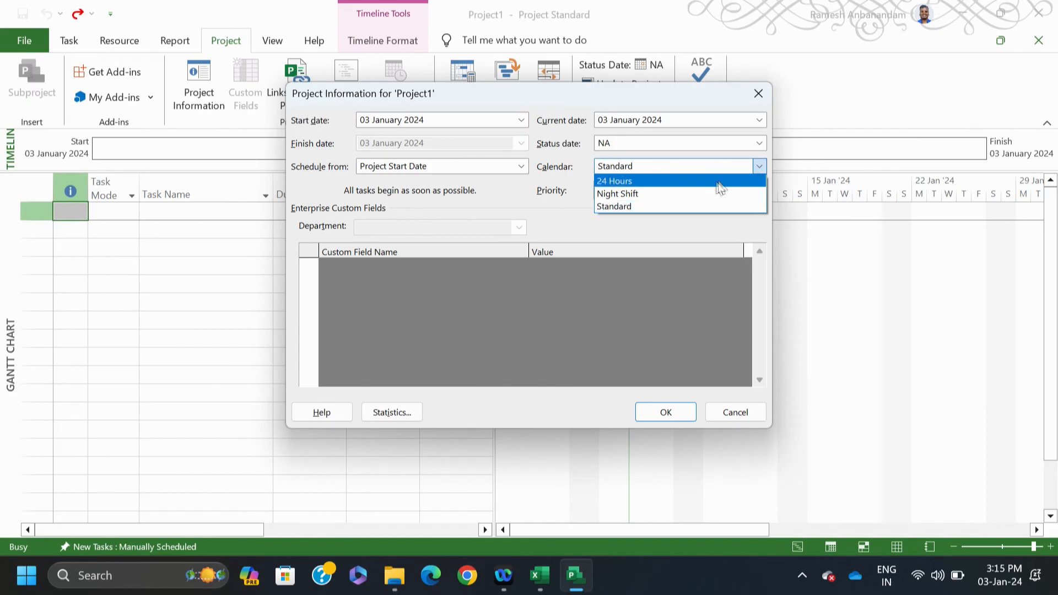
{"action": "left_click", "coordinate": [669, 207]}
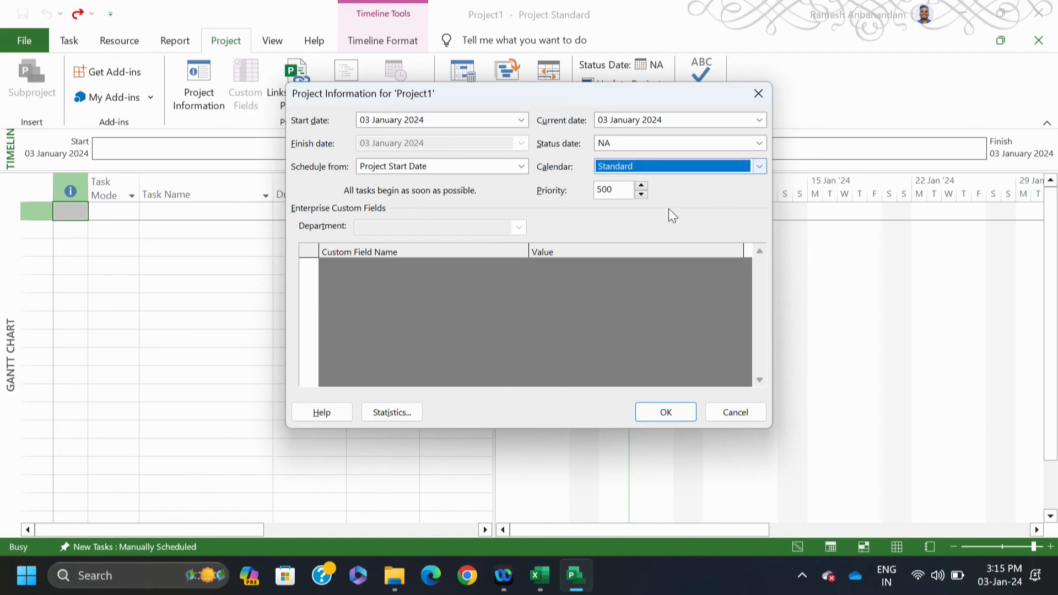
{"action": "left_click", "coordinate": [665, 413]}
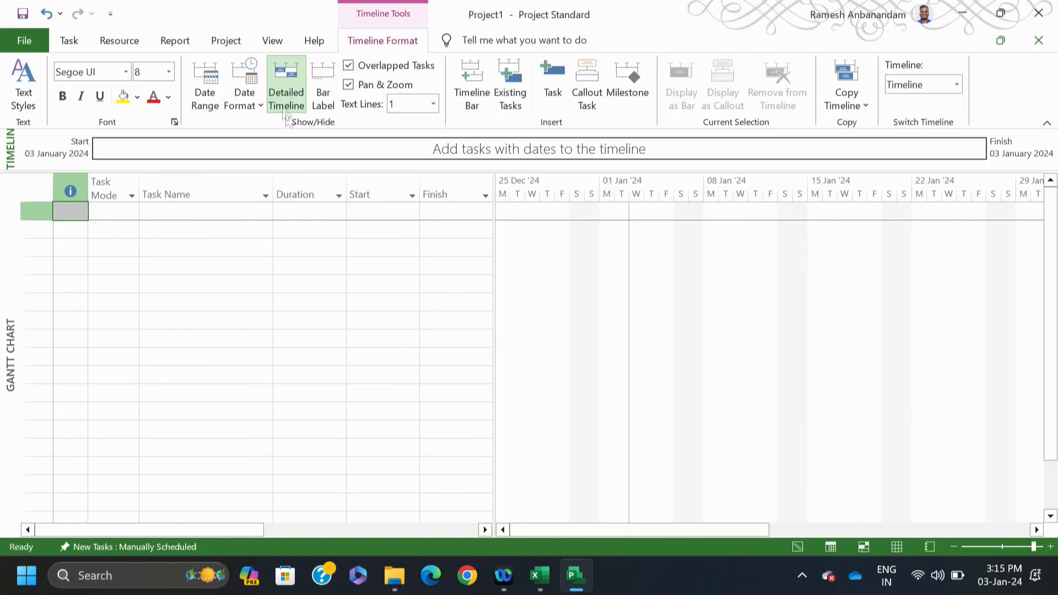
{"action": "left_click", "coordinate": [230, 44]}
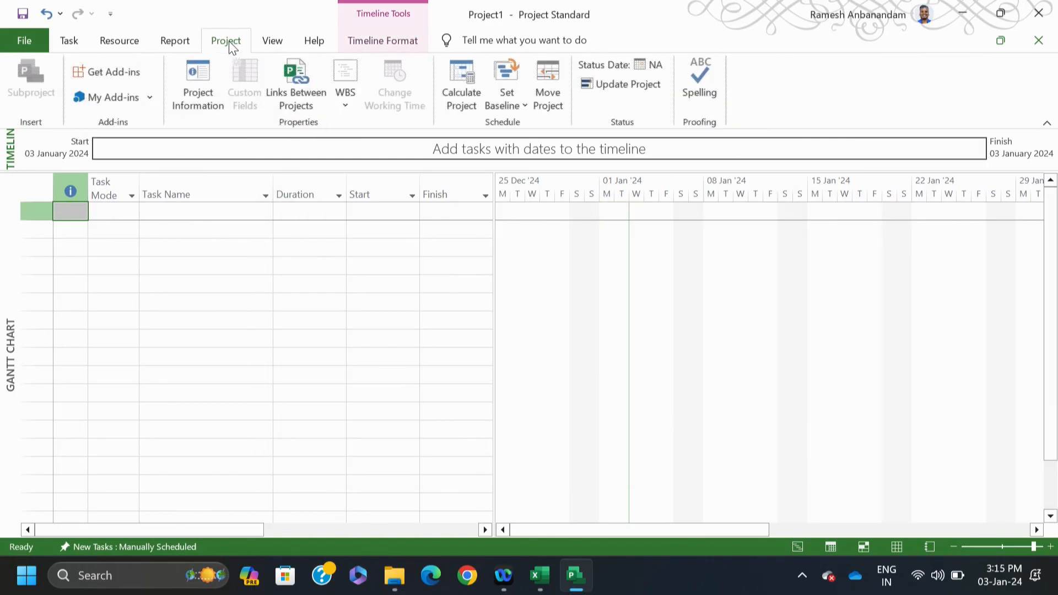
{"action": "left_click", "coordinate": [291, 265]}
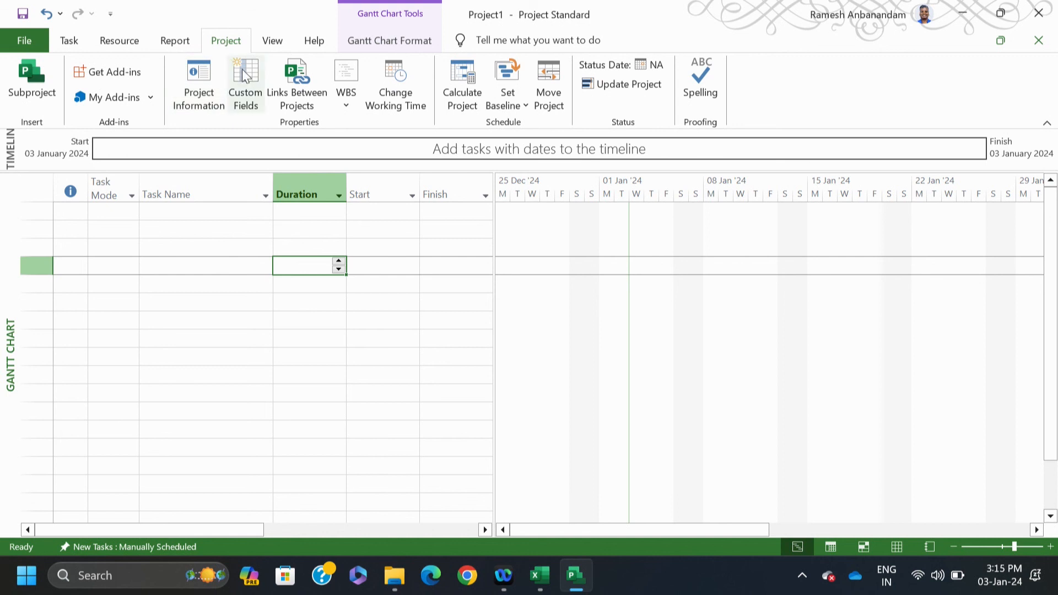
Step: Check 17 January 2024's working hours and close Change Working Time without adding exceptions
{"action": "left_click", "coordinate": [401, 97]}
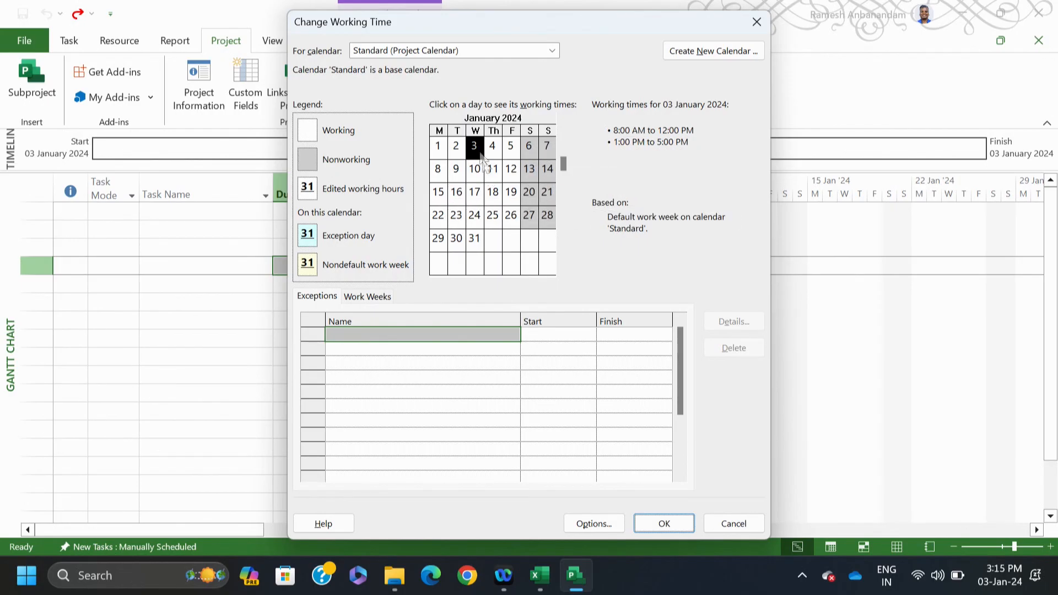
{"action": "left_click", "coordinate": [475, 196]}
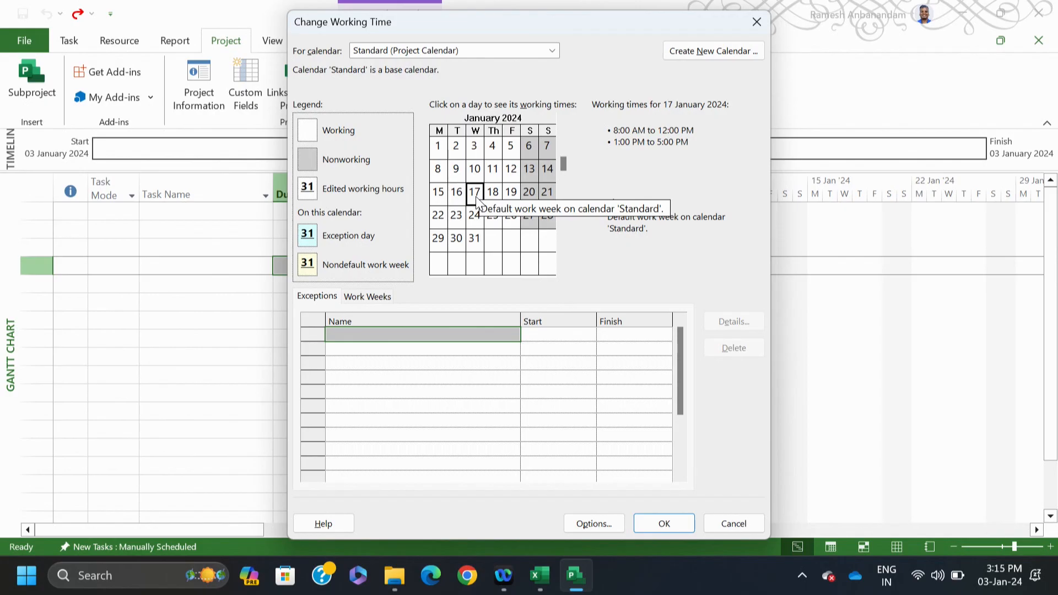
{"action": "left_click", "coordinate": [405, 334]}
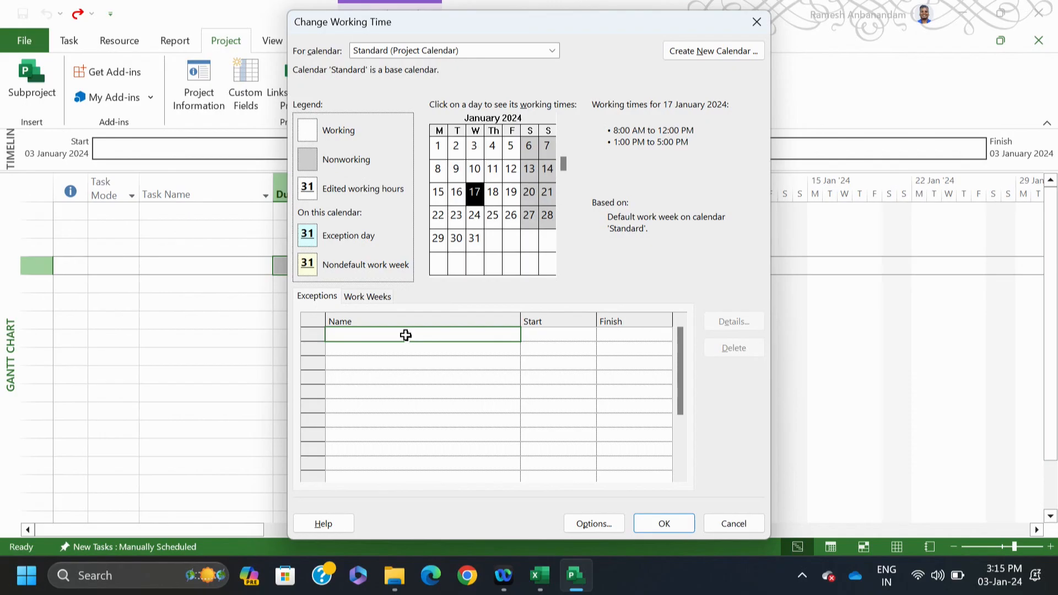
{"action": "left_click", "coordinate": [669, 524]}
{"action": "left_click", "coordinate": [247, 300]}
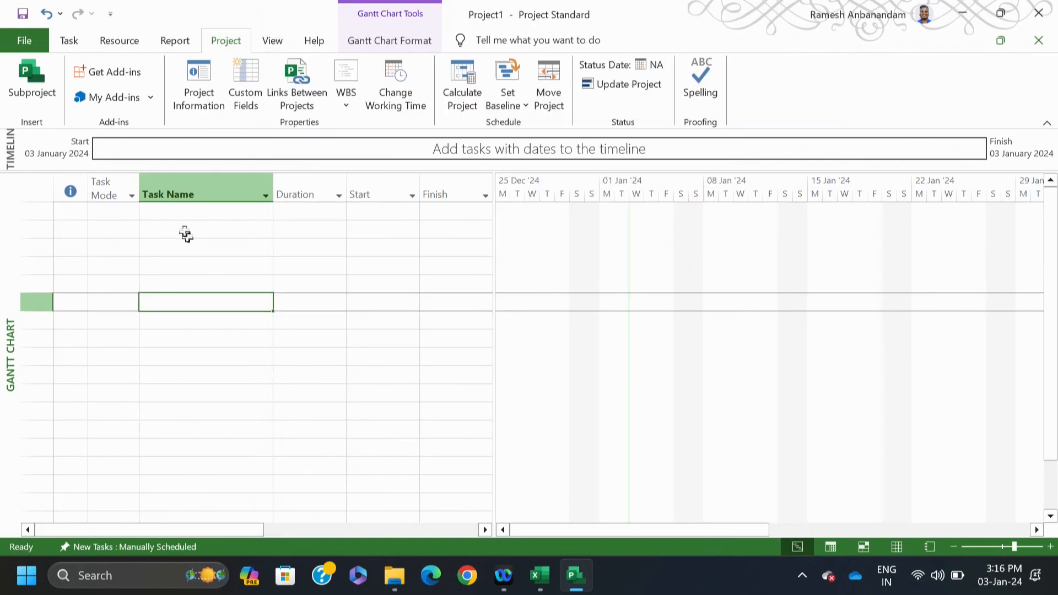
{"action": "left_click", "coordinate": [70, 42]}
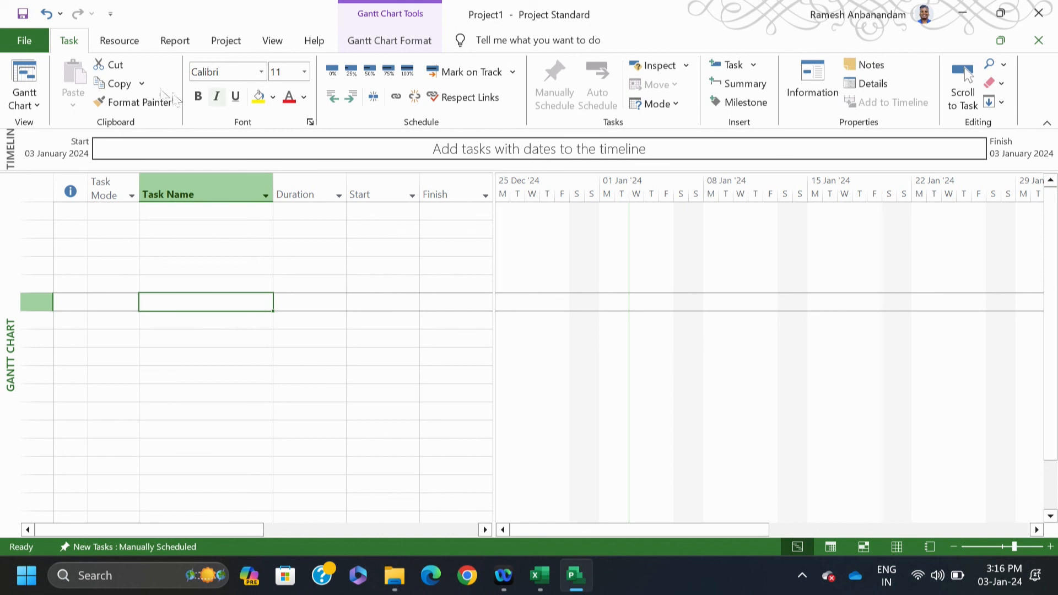
Step: Browse the Resource, Report and View commands and Tables list unchanged, then switch to the Excel task workbook
{"action": "left_click", "coordinate": [128, 42]}
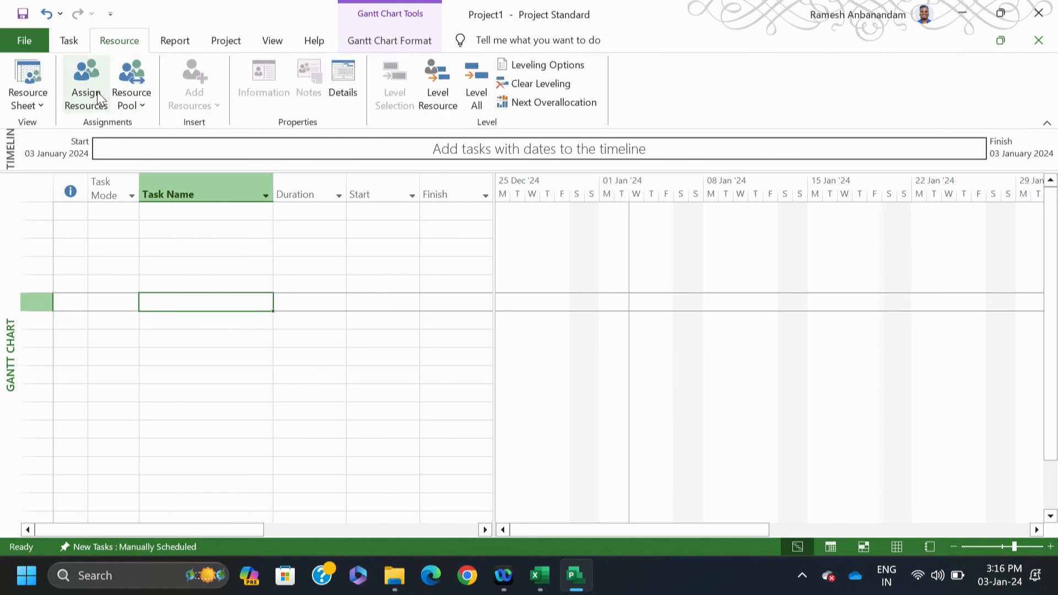
{"action": "left_click", "coordinate": [181, 44]}
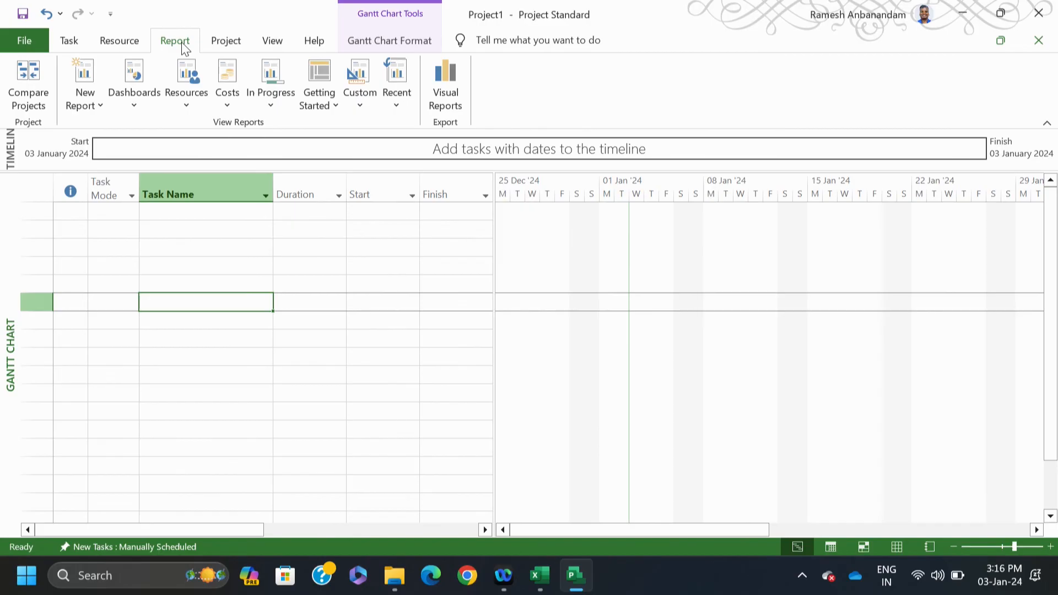
{"action": "left_click", "coordinate": [271, 44]}
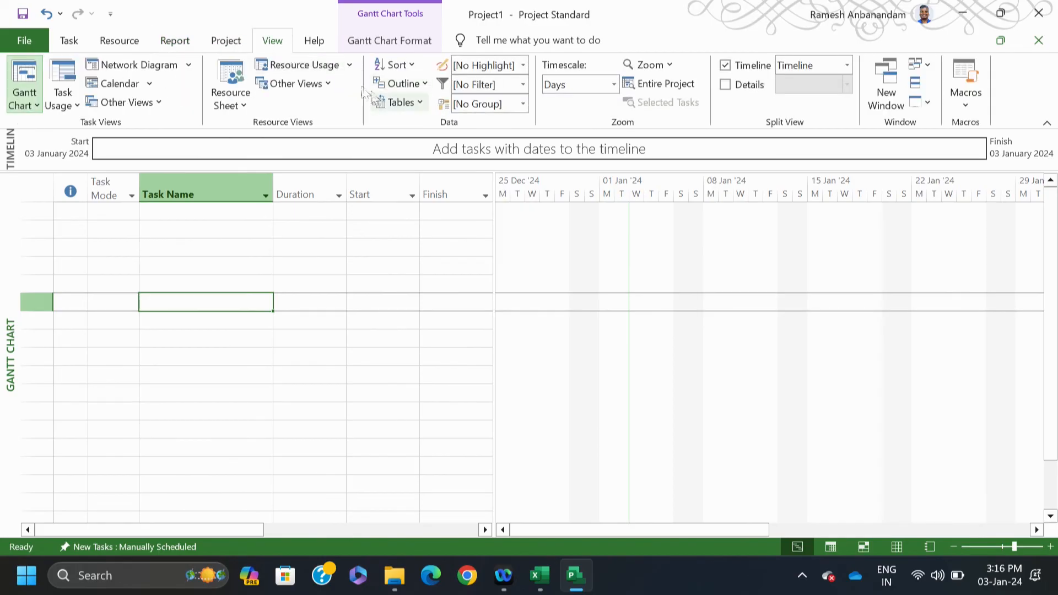
{"action": "left_click", "coordinate": [415, 104]}
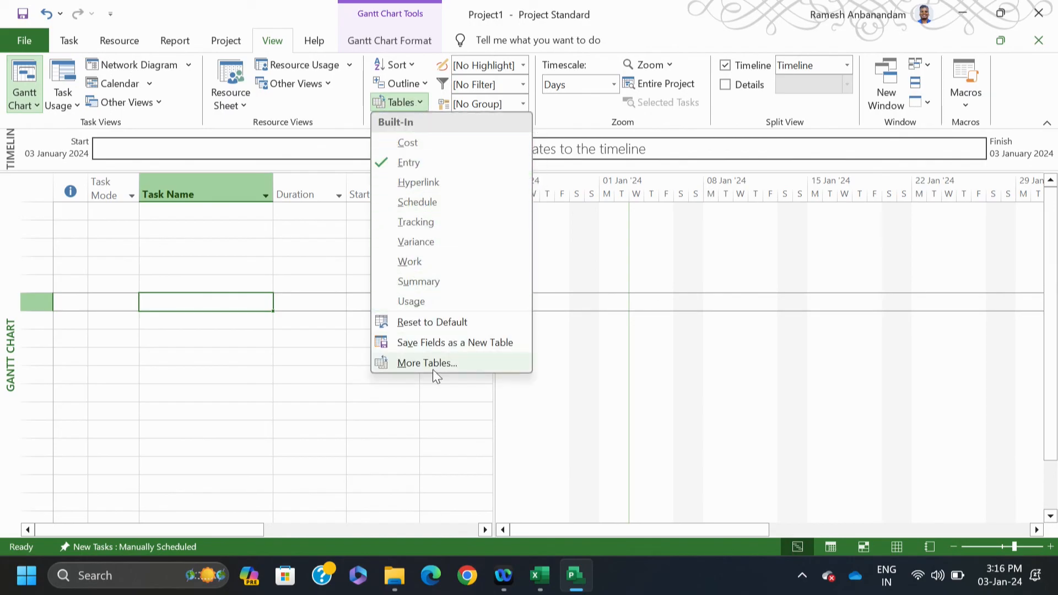
{"action": "left_click", "coordinate": [302, 250]}
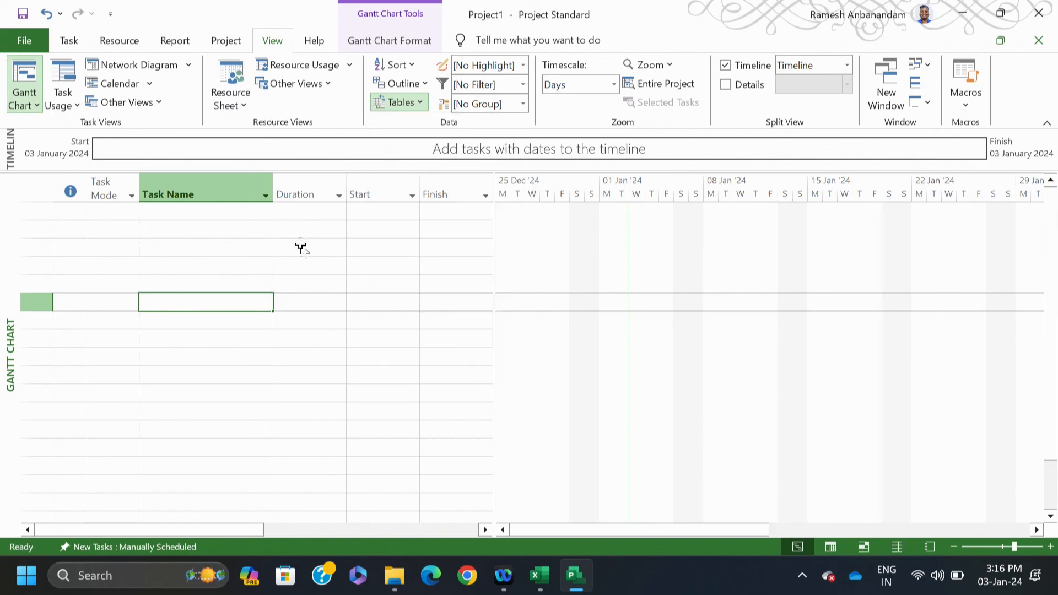
{"action": "left_click", "coordinate": [181, 212]}
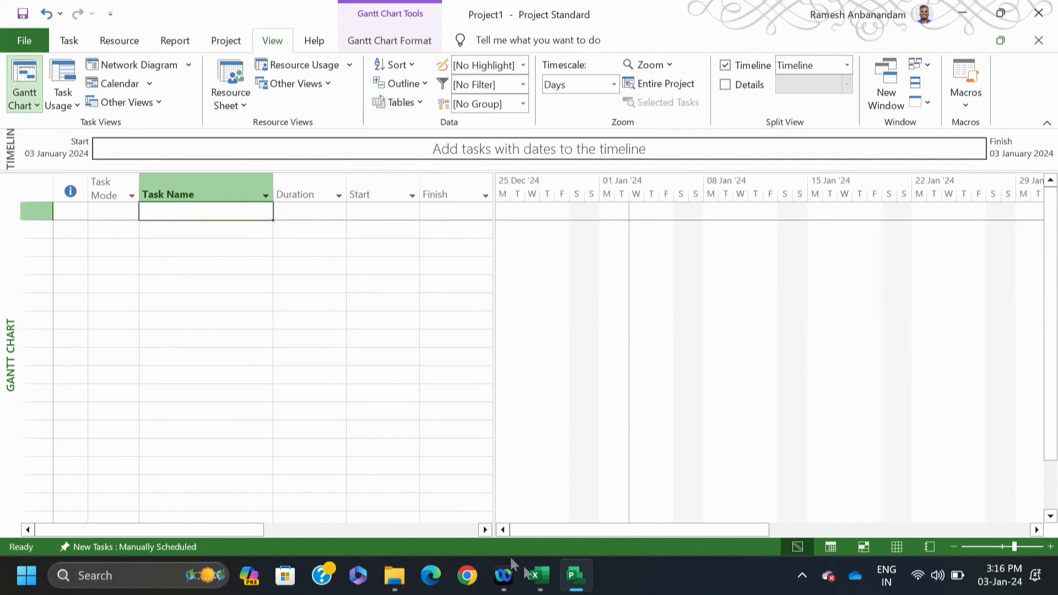
{"action": "left_click", "coordinate": [540, 585]}
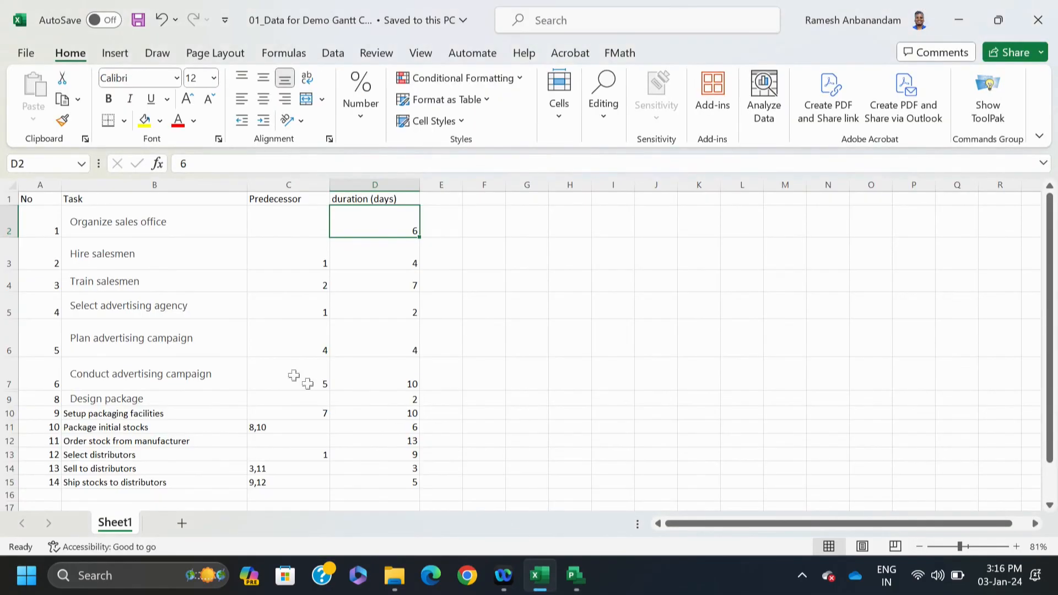
Step: Copy the task names B2:B14 from Excel and paste them into Project's Task Name column
{"action": "left_click_drag", "start_coordinate": [138, 222], "coordinate": [141, 477]}
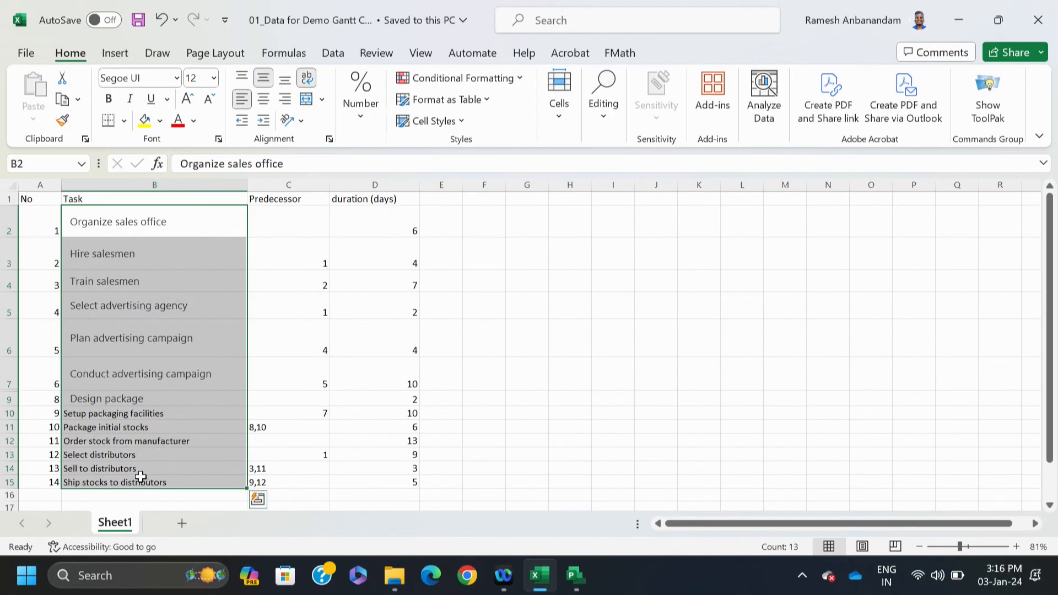
{"action": "key", "text": "ctrl+c"}
{"action": "left_click", "coordinate": [574, 575]}
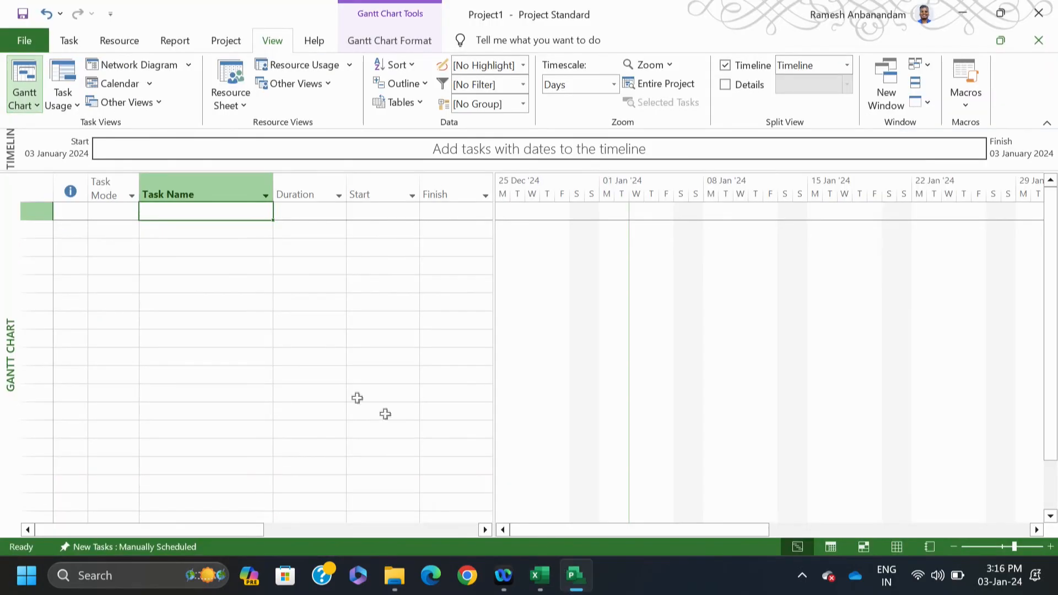
{"action": "key", "text": "ctrl+v"}
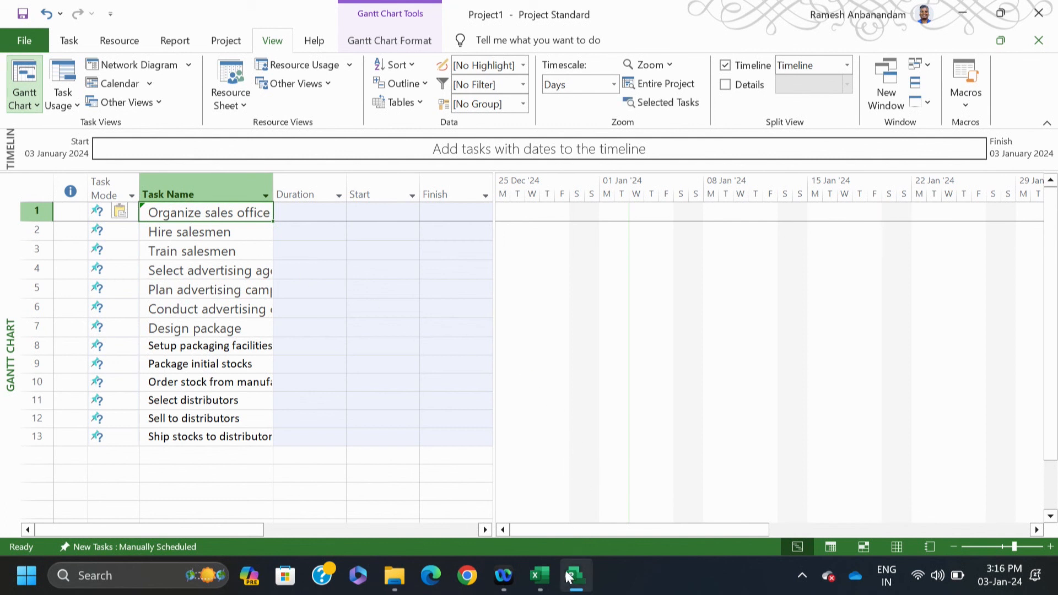
Step: Copy the durations D2:D15 from the workbook and return to Project
{"action": "left_click", "coordinate": [546, 585]}
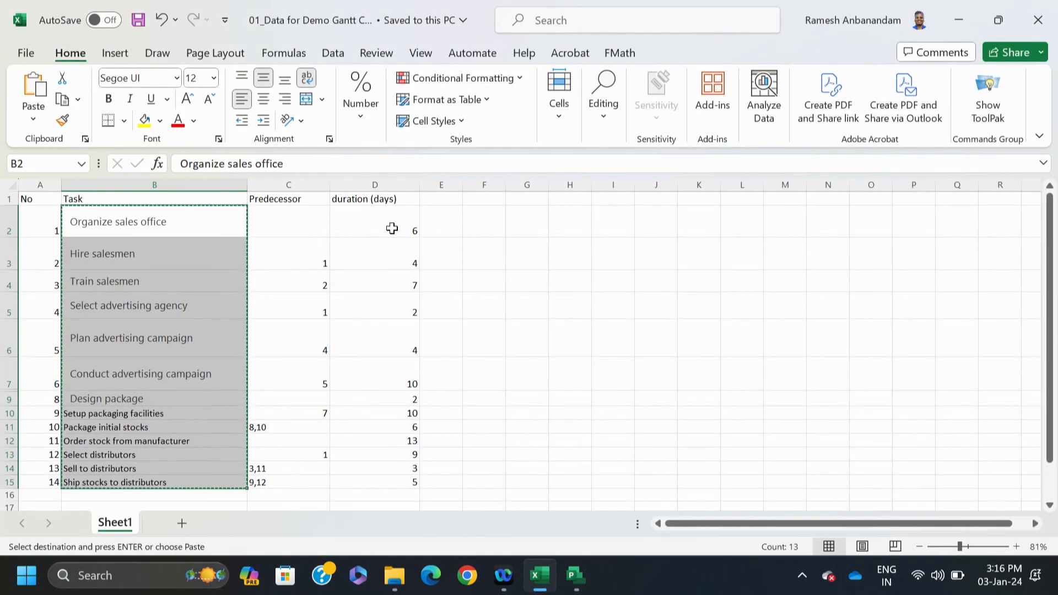
{"action": "left_click", "coordinate": [392, 226]}
{"action": "left_click_drag", "start_coordinate": [393, 226], "coordinate": [380, 480]}
{"action": "key", "text": "ctrl+c"}
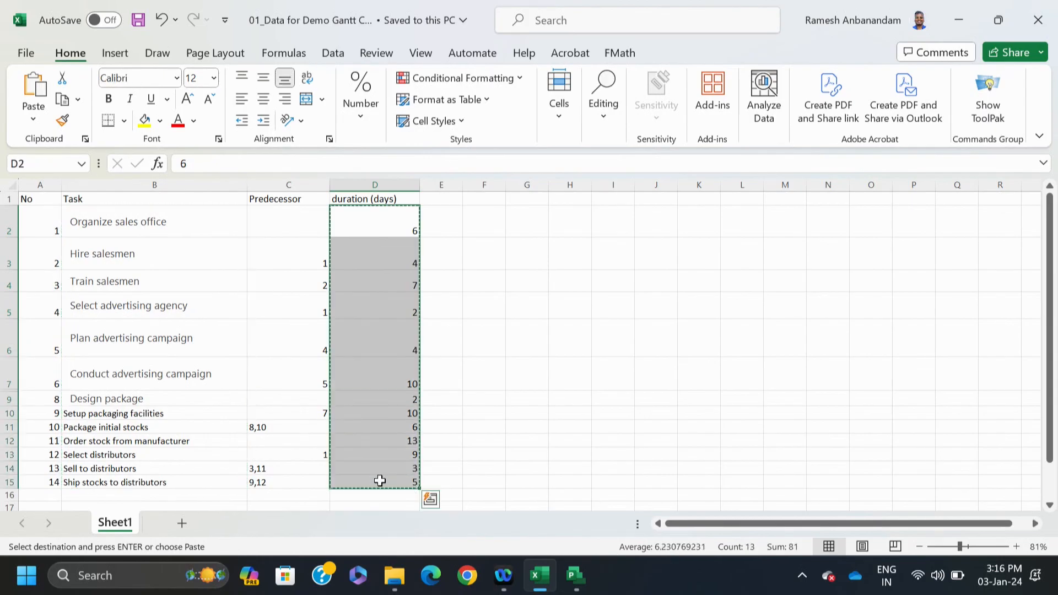
{"action": "left_click", "coordinate": [575, 576]}
Step: Paste the durations into the Duration column for all 13 tasks, then return to Excel
{"action": "left_click", "coordinate": [313, 213]}
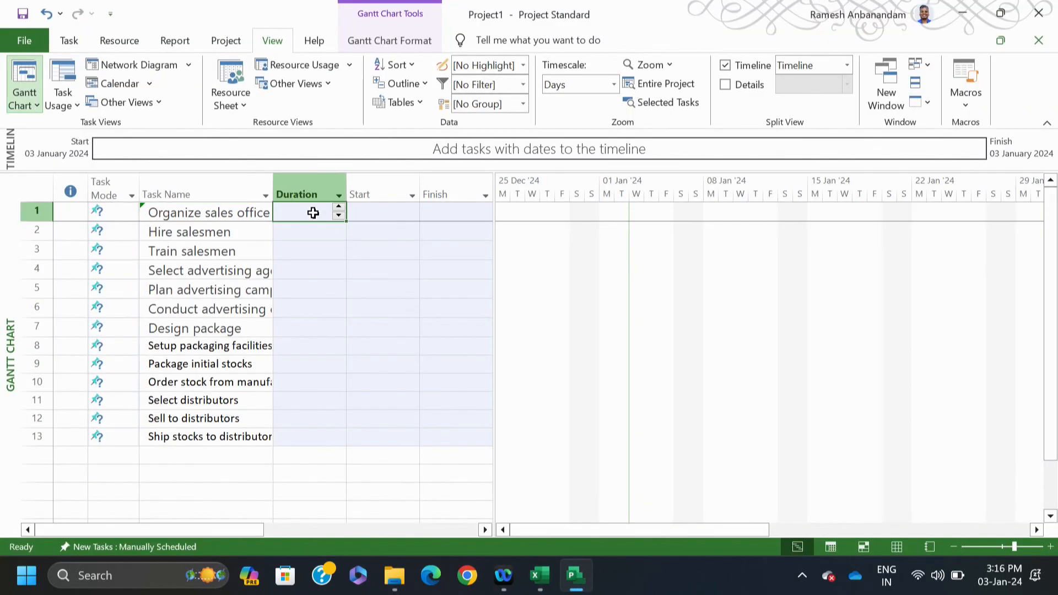
{"action": "key", "text": "ctrl+v"}
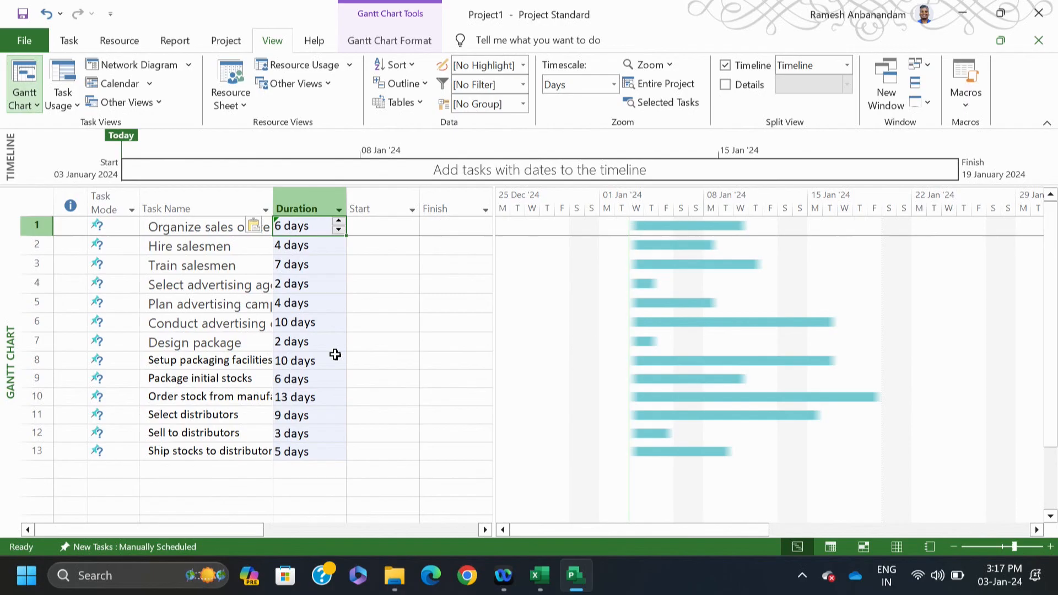
{"action": "left_click", "coordinate": [540, 575]}
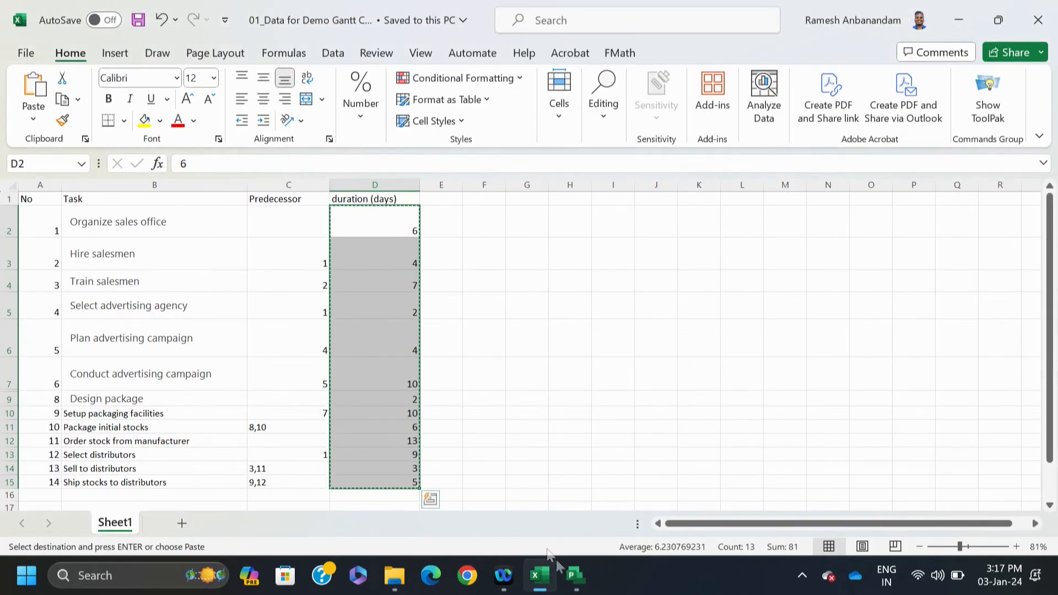
Step: Copy predecessor values C3:C15 and widen Project's table to reveal the Predecessors column
{"action": "left_click", "coordinate": [520, 439]}
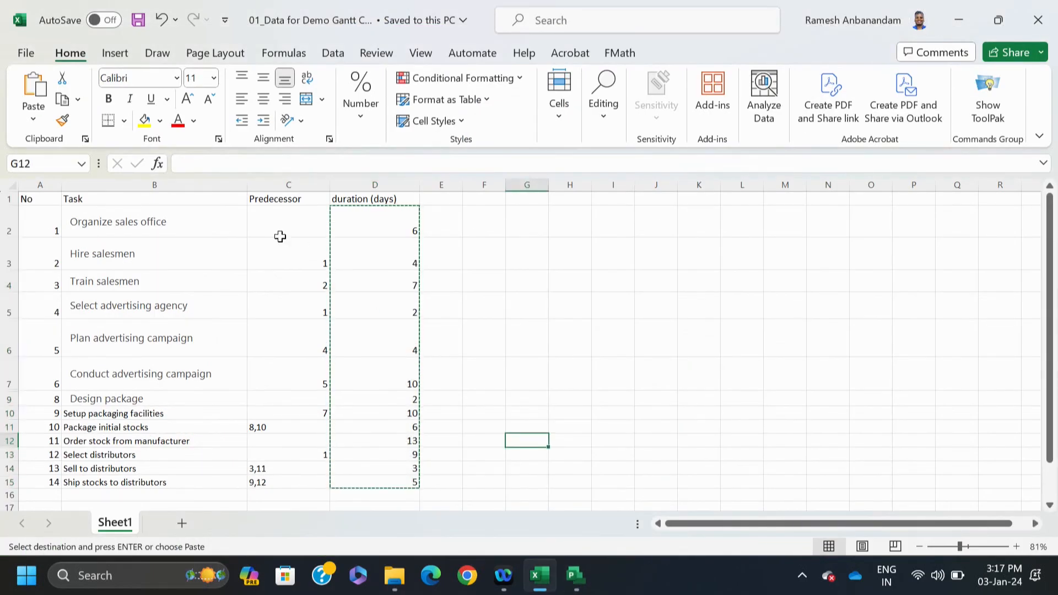
{"action": "left_click_drag", "start_coordinate": [283, 245], "coordinate": [297, 507]}
{"action": "left_click_drag", "start_coordinate": [303, 488], "coordinate": [304, 481]}
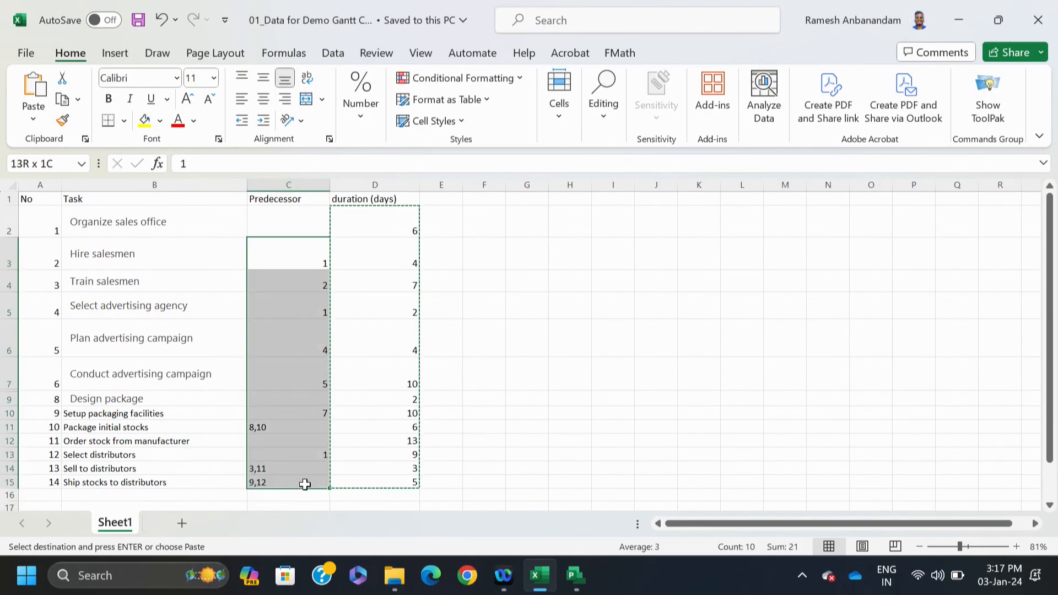
{"action": "key", "text": "ctrl+c"}
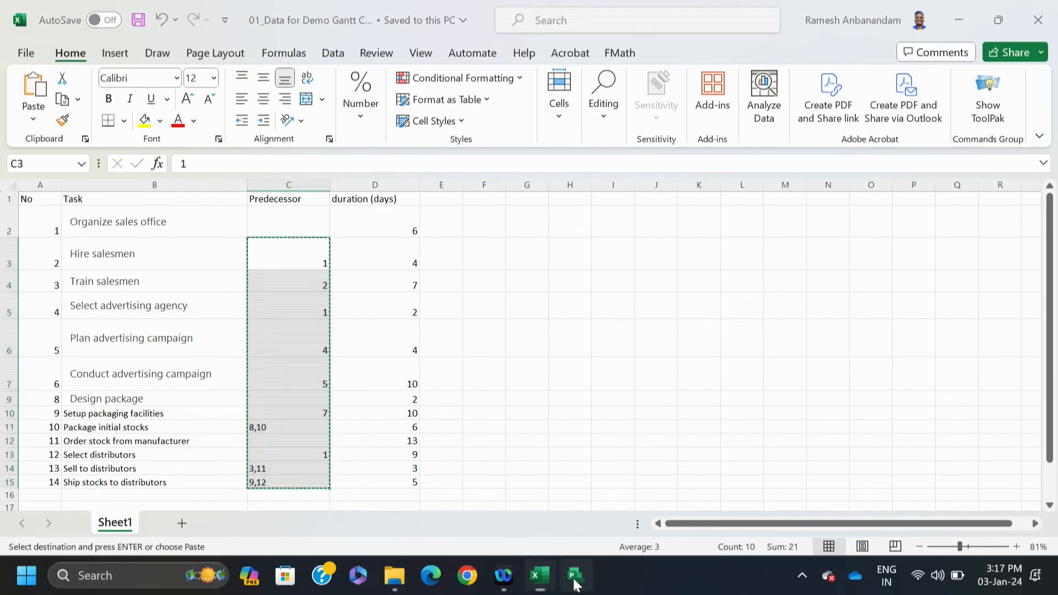
{"action": "left_click", "coordinate": [575, 573]}
{"action": "left_click_drag", "start_coordinate": [494, 231], "coordinate": [602, 209]}
Step: Cancel the failed predecessor paste into Project, leaving Predecessors empty, and return to Excel
{"action": "left_click", "coordinate": [522, 228]}
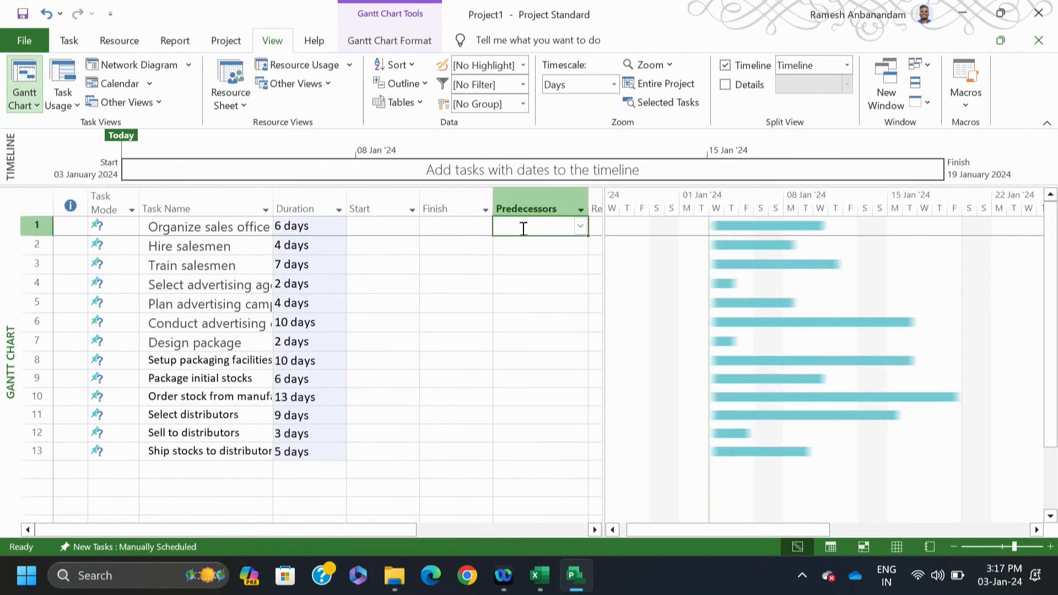
{"action": "key", "text": "ctrl+v"}
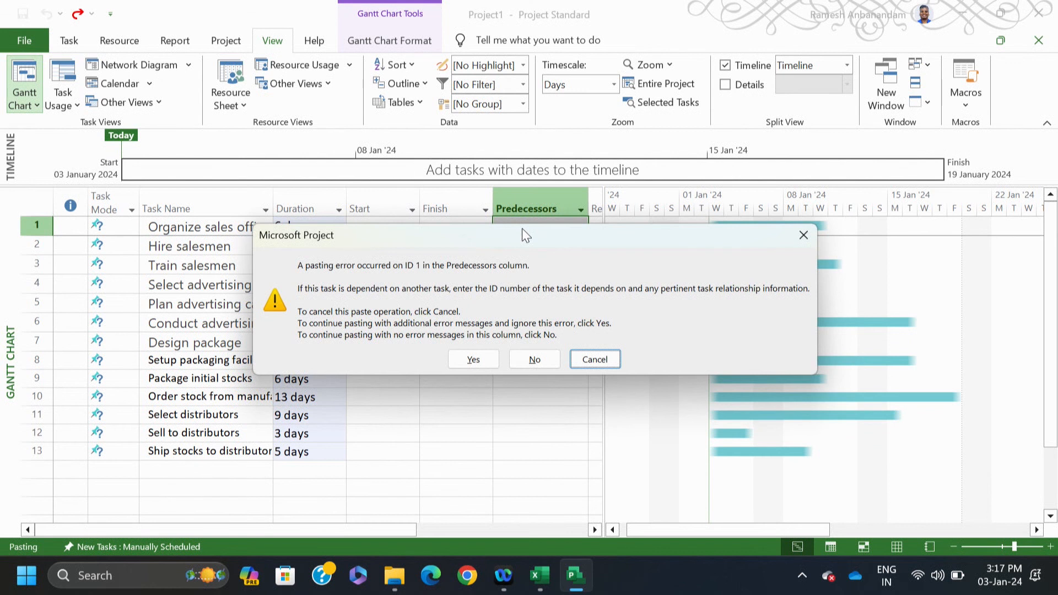
{"action": "left_click", "coordinate": [588, 361]}
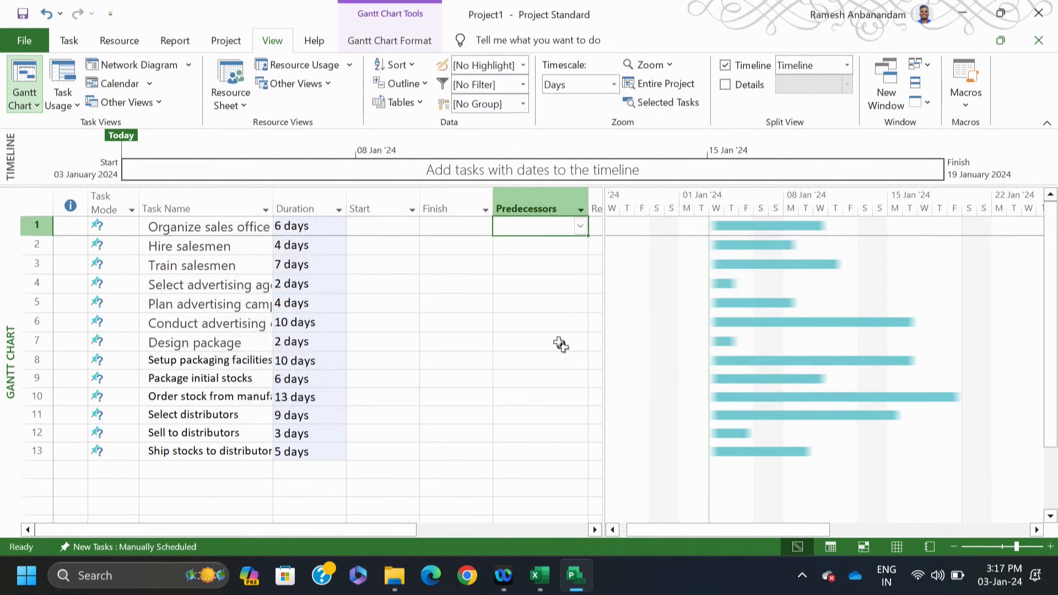
{"action": "left_click", "coordinate": [546, 314]}
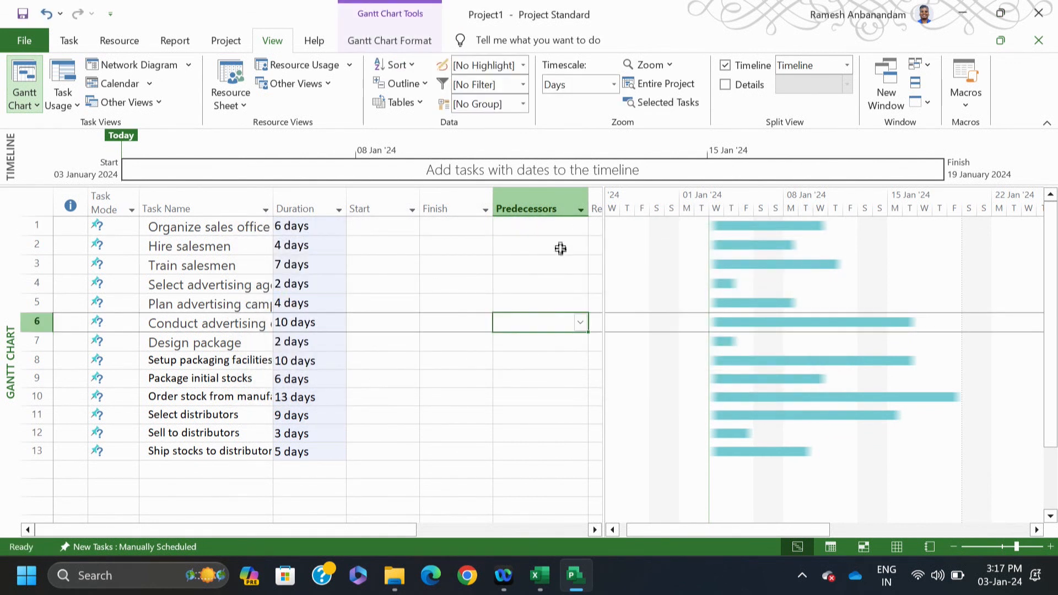
{"action": "left_click", "coordinate": [551, 227]}
{"action": "mouse_move", "coordinate": [539, 575]}
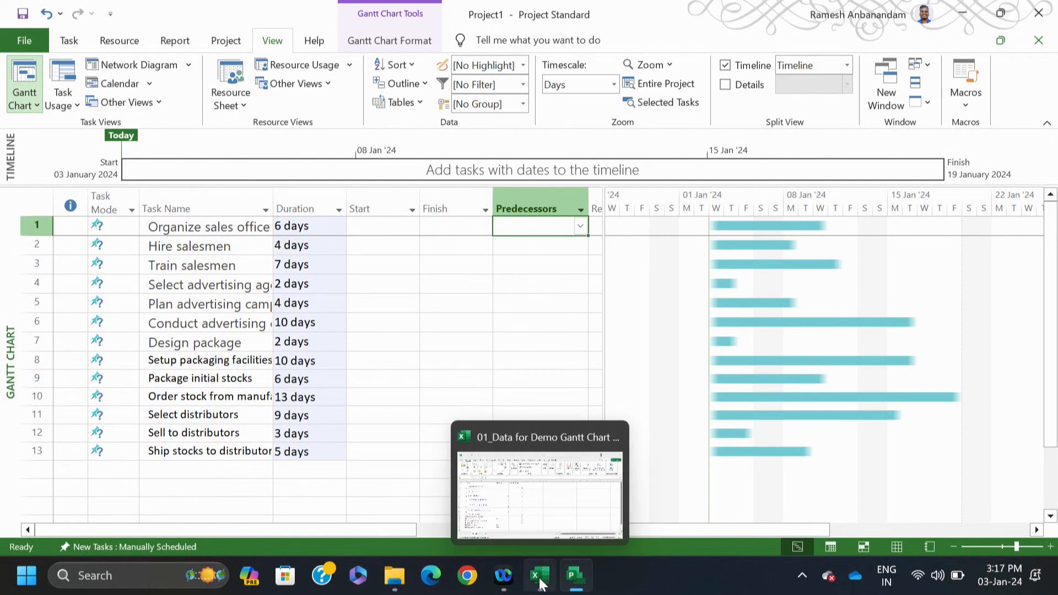
{"action": "left_click", "coordinate": [566, 506]}
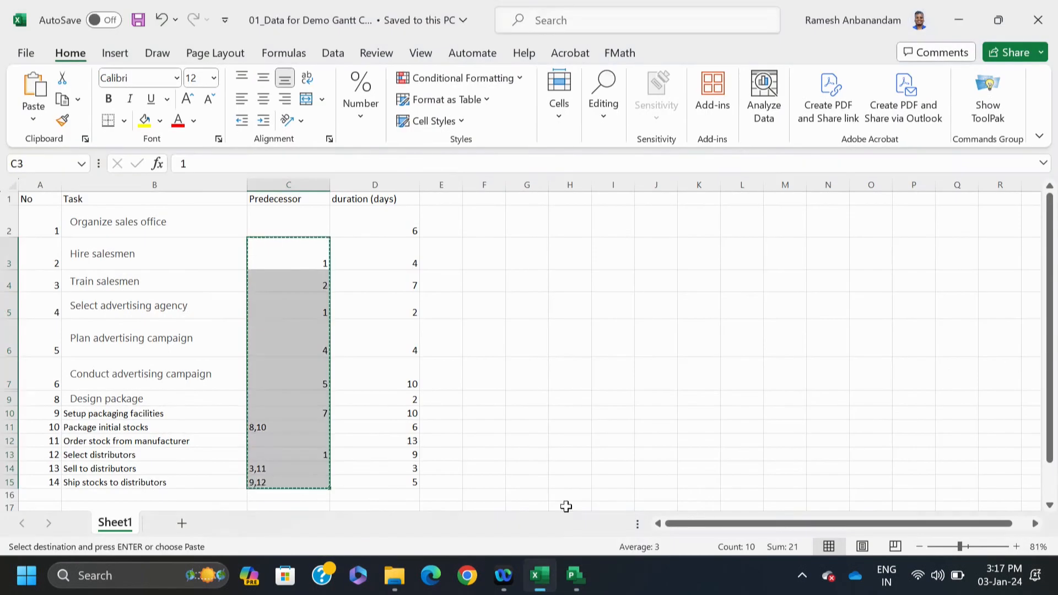
Step: Select predecessor values C2:C15, including the empty first cell, and return to Project
{"action": "left_click", "coordinate": [507, 349]}
{"action": "left_click_drag", "start_coordinate": [312, 229], "coordinate": [282, 483]}
{"action": "key", "text": "ctrl+v"}
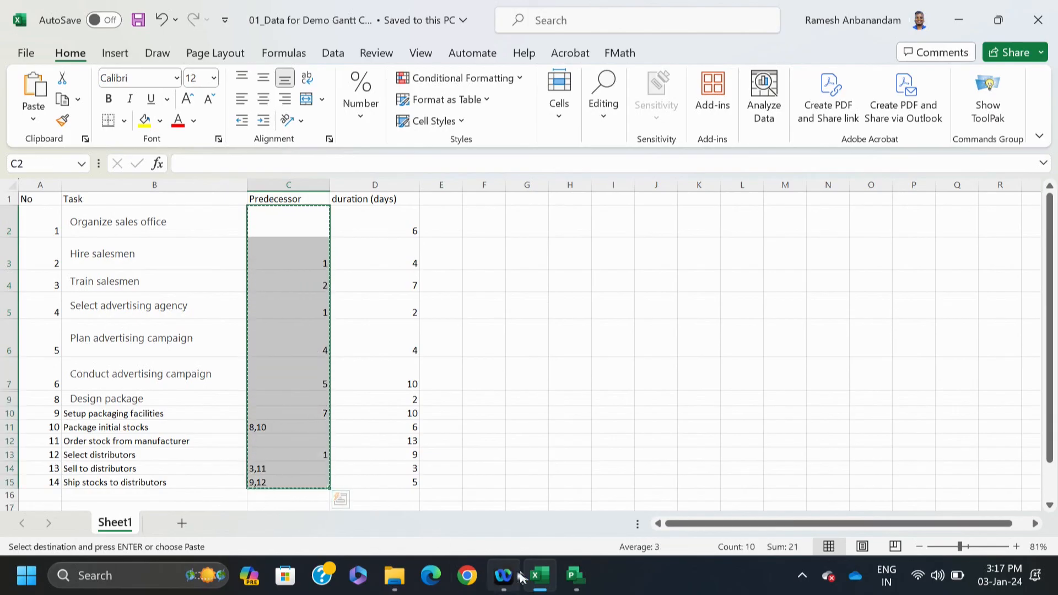
{"action": "left_click", "coordinate": [580, 579]}
Step: Paste the predecessor links such as 3,11 and 9,12 into Predecessors and select all tasks
{"action": "key", "text": "ctrl+v"}
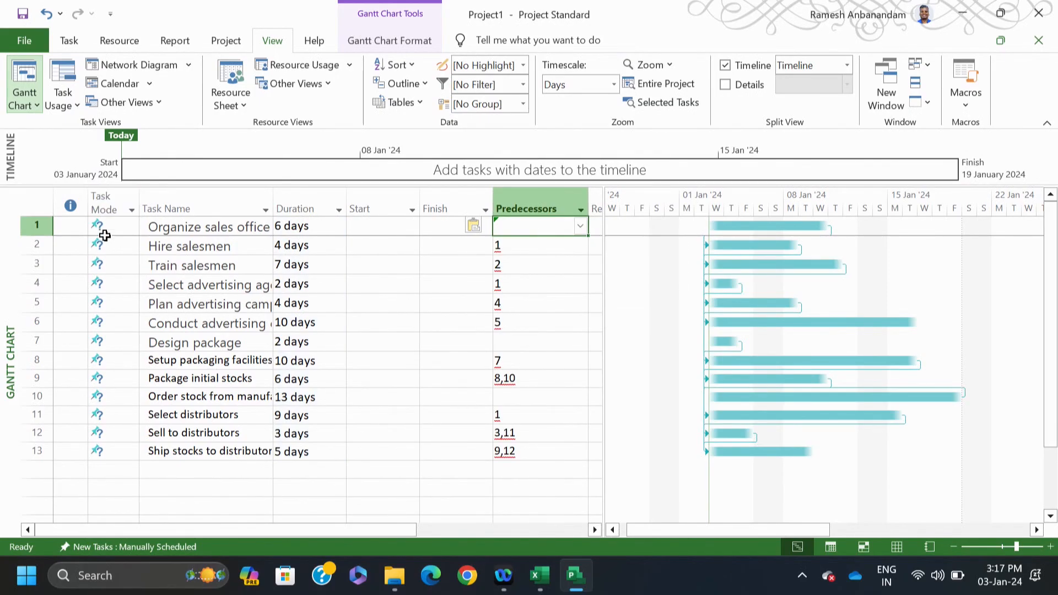
{"action": "left_click", "coordinate": [40, 205]}
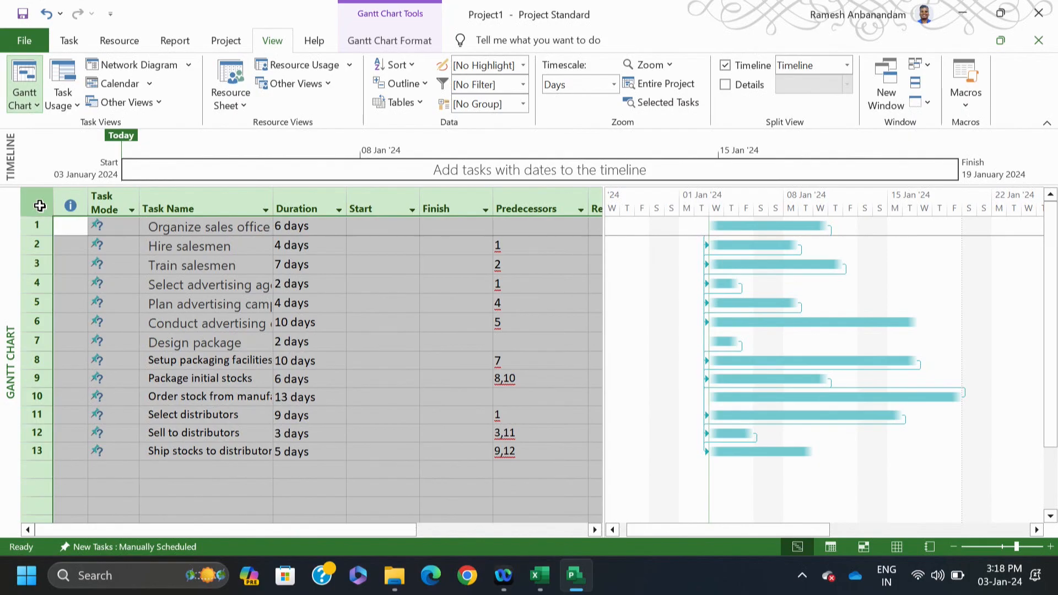
{"action": "left_click", "coordinate": [65, 43]}
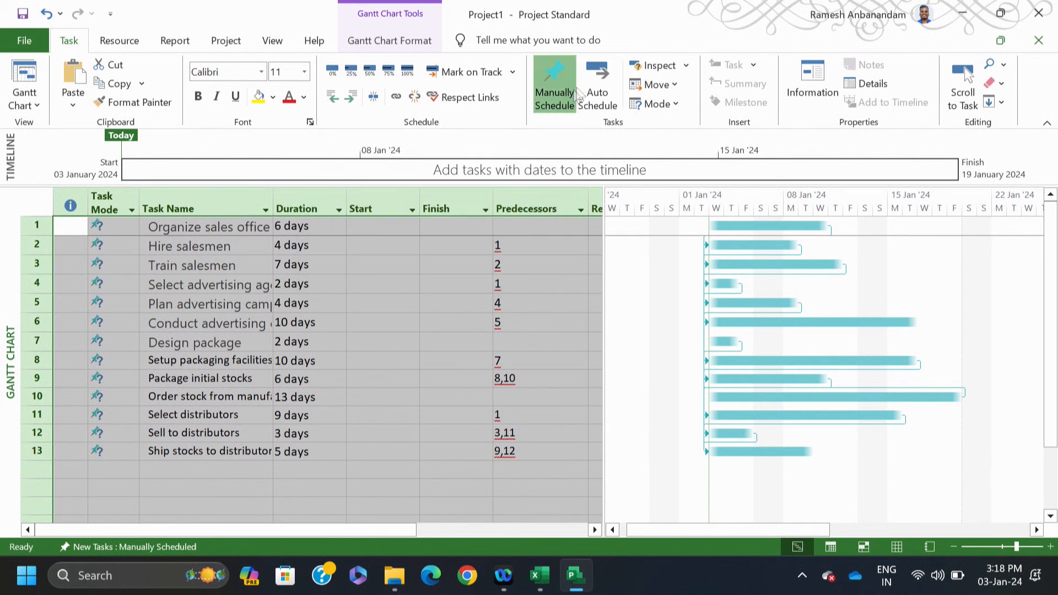
Step: Auto-schedule all 13 tasks and zoom the chart to the entire project, 03 January–06 February 2024
{"action": "left_click", "coordinate": [595, 73]}
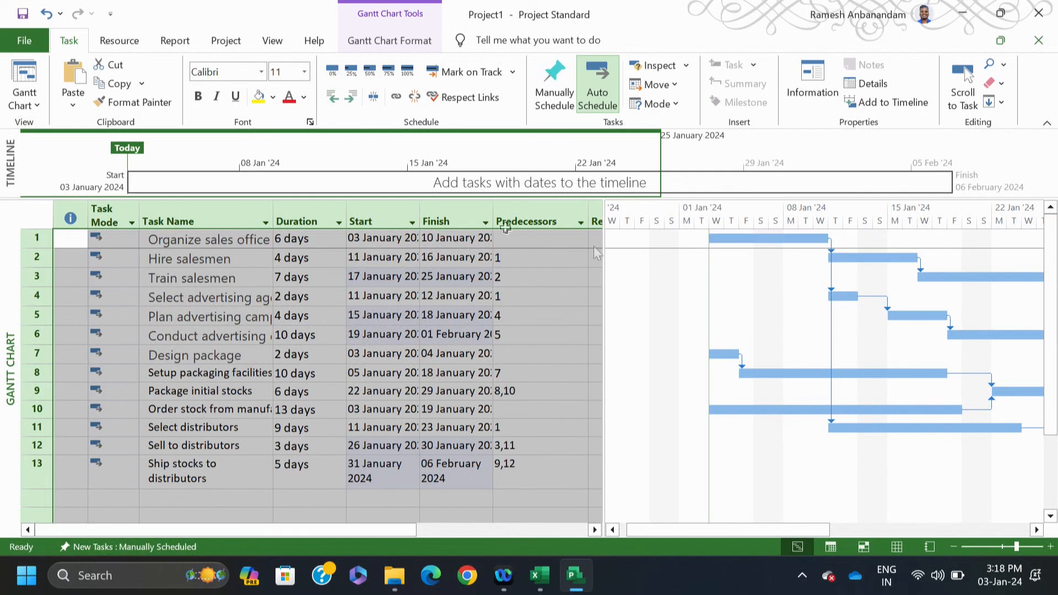
{"action": "left_click", "coordinate": [272, 40]}
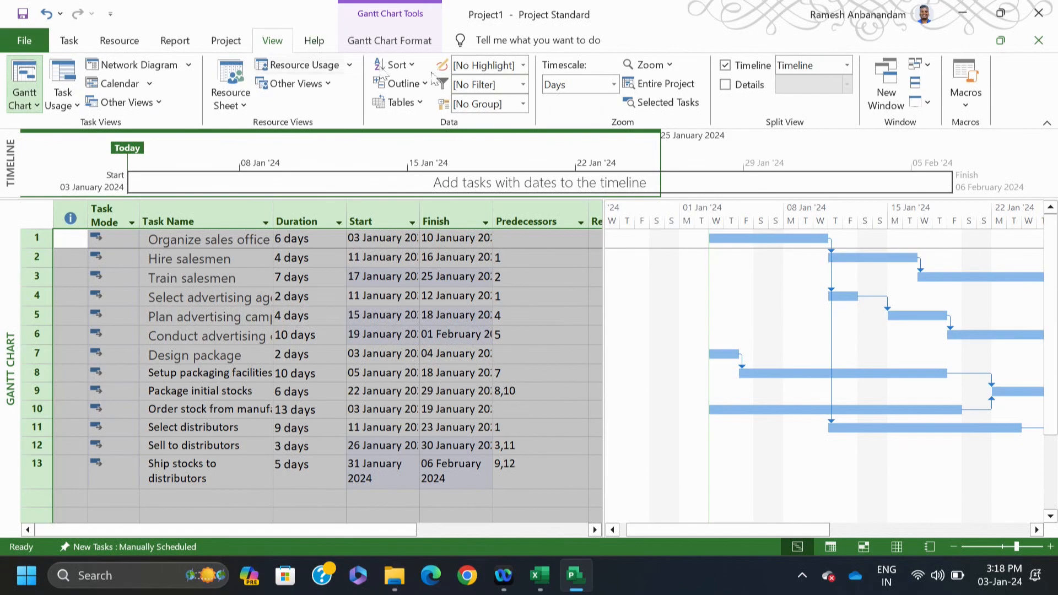
{"action": "left_click", "coordinate": [662, 85]}
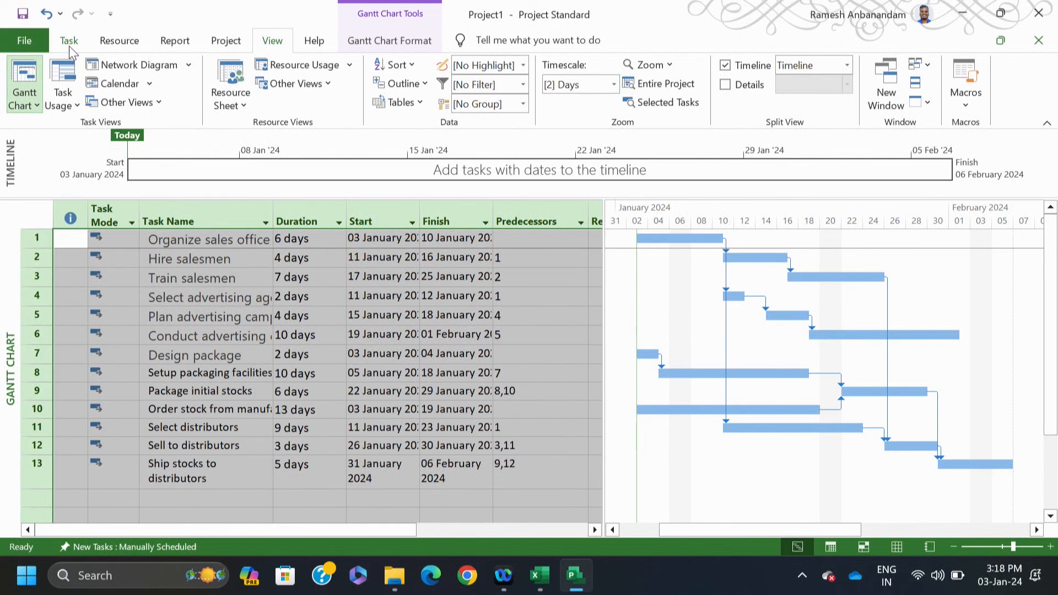
Step: Turn on Critical Tasks so tasks 1, 2, 3, 12 and 13 show in red
{"action": "left_click", "coordinate": [405, 44]}
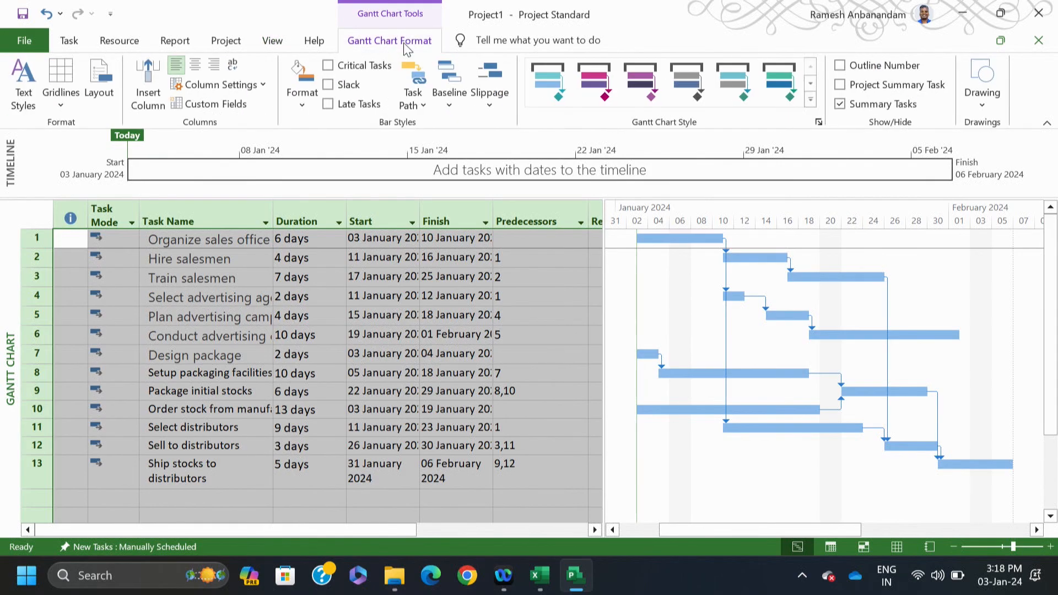
{"action": "left_click", "coordinate": [70, 45]}
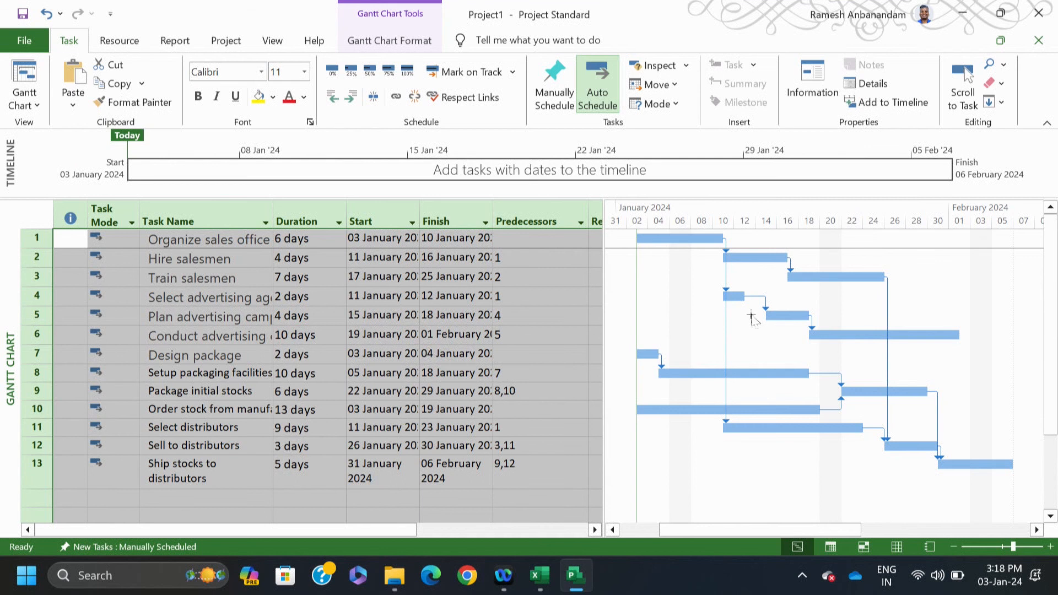
{"action": "left_click", "coordinate": [417, 447]}
{"action": "left_click", "coordinate": [770, 372]}
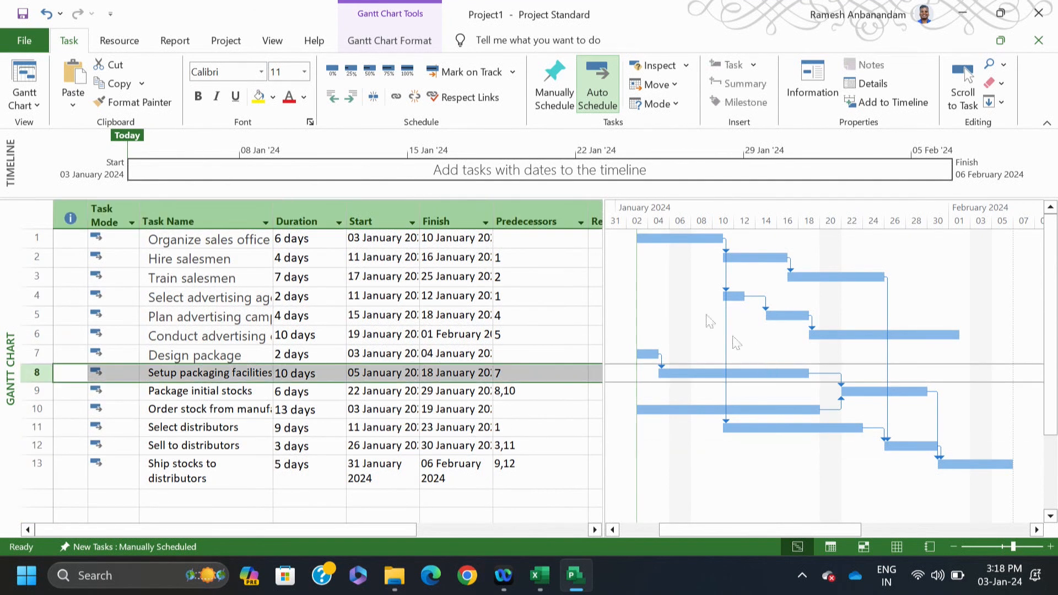
{"action": "left_click", "coordinate": [414, 48]}
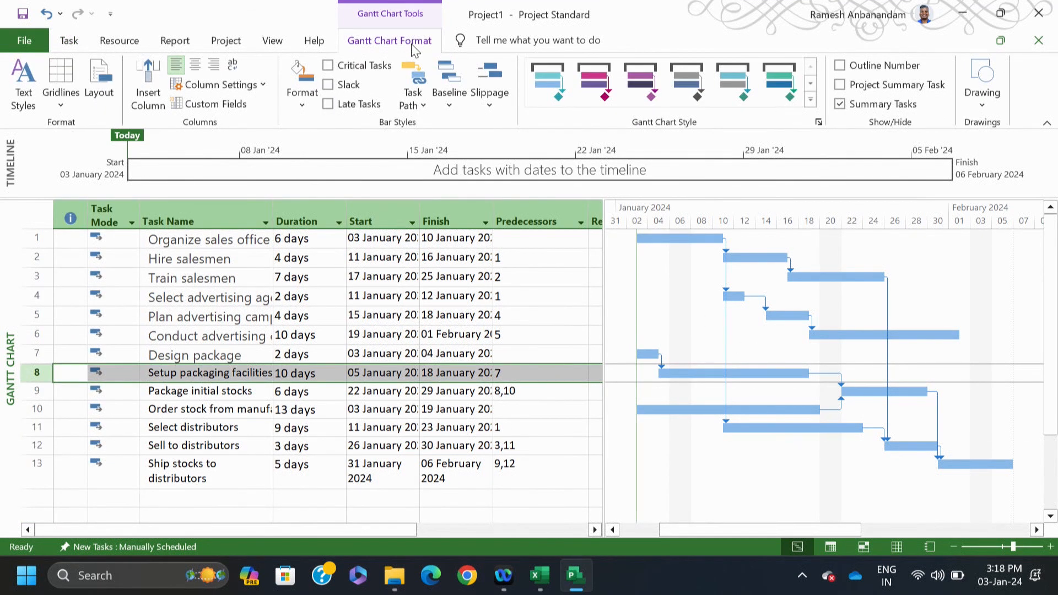
{"action": "left_click", "coordinate": [327, 66]}
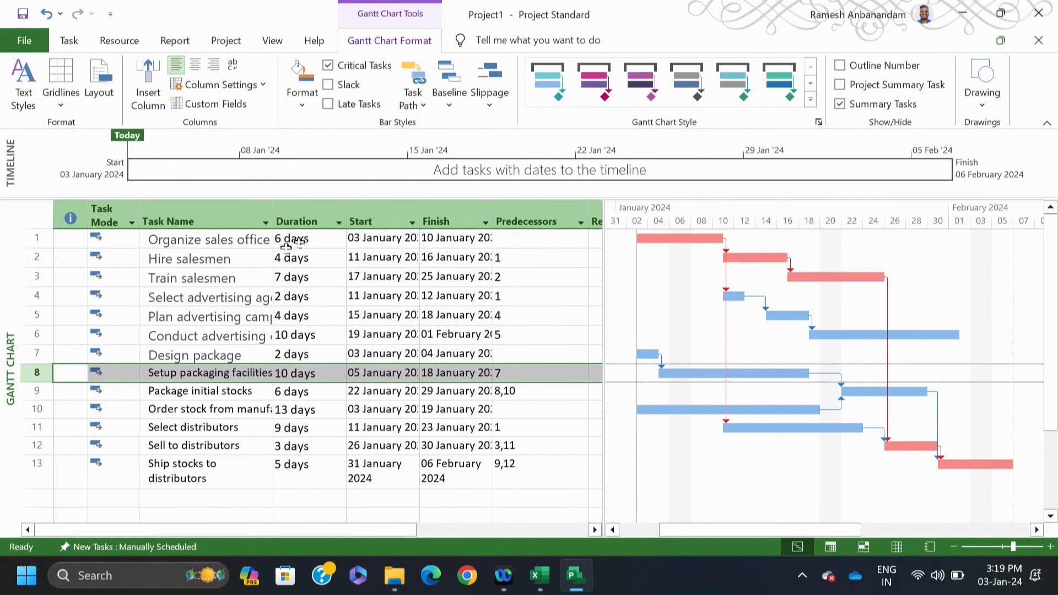
{"action": "left_click", "coordinate": [210, 292]}
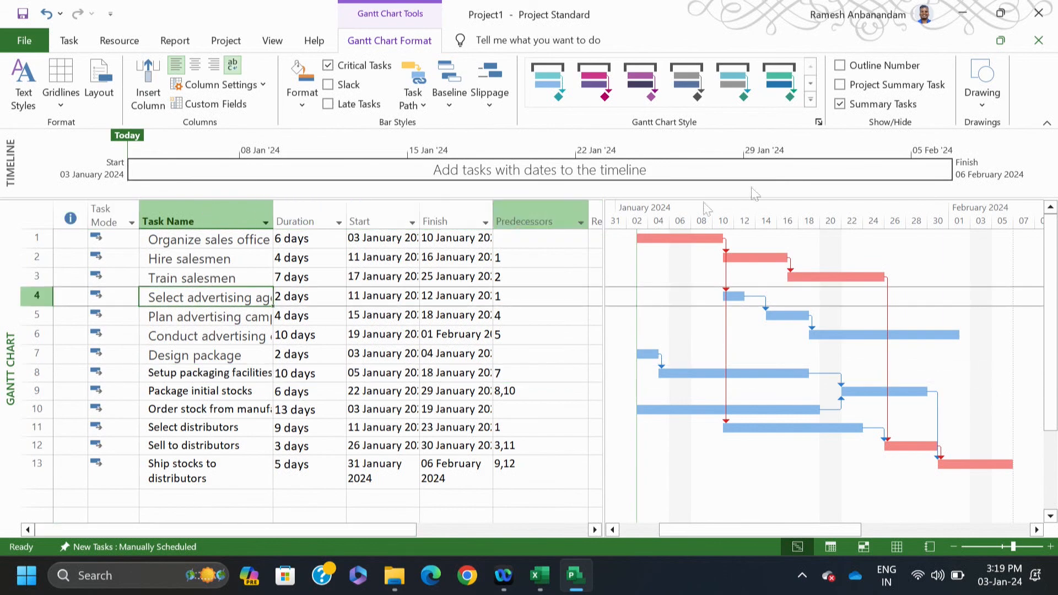
Step: Show outline numbers on task names and insert a blank task above Organize sales office
{"action": "left_click", "coordinate": [840, 66]}
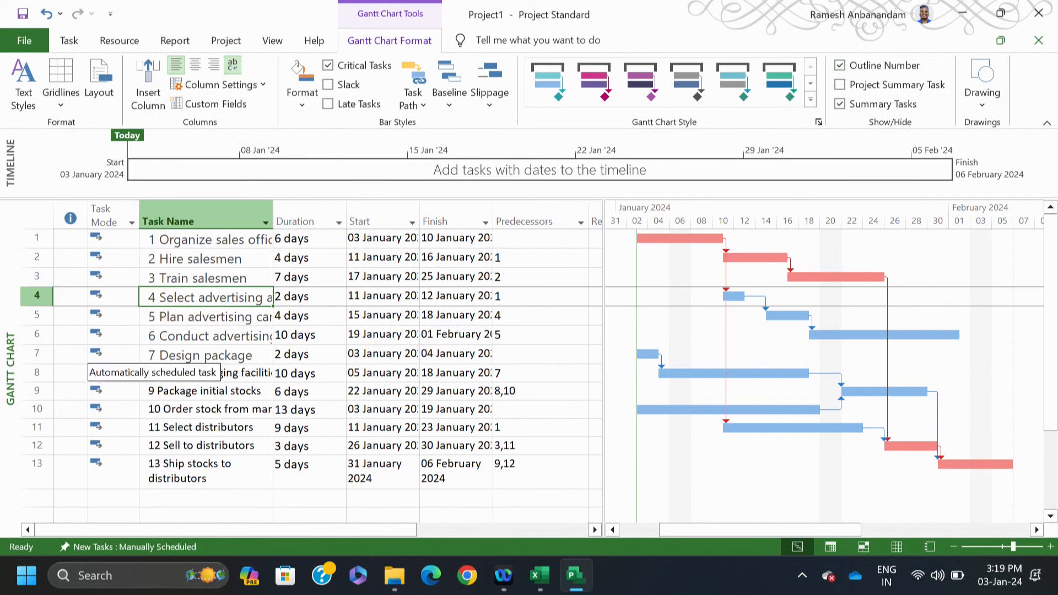
{"action": "left_click", "coordinate": [193, 241]}
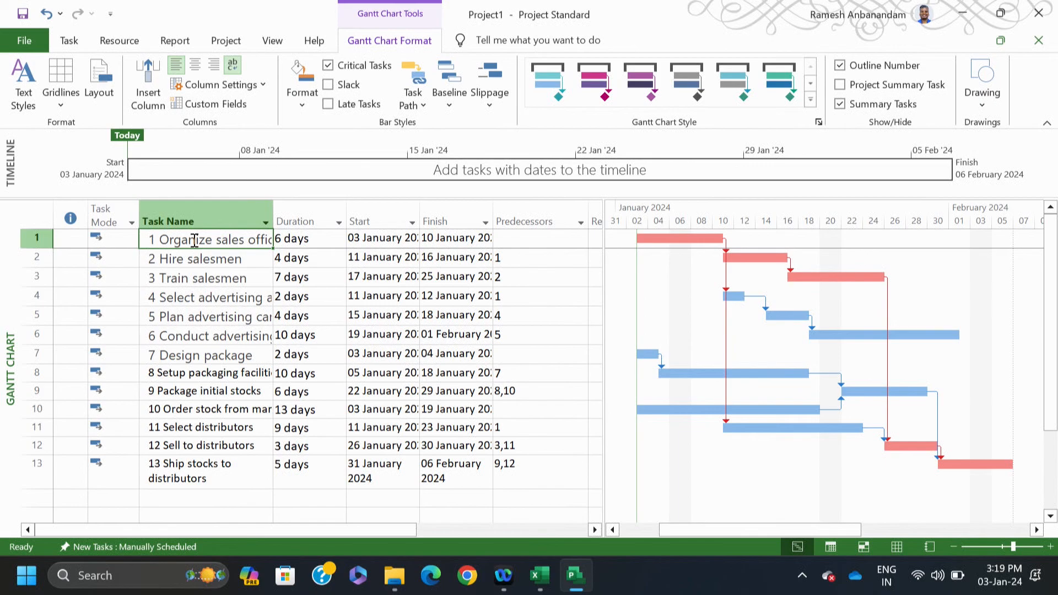
{"action": "right_click", "coordinate": [194, 241]}
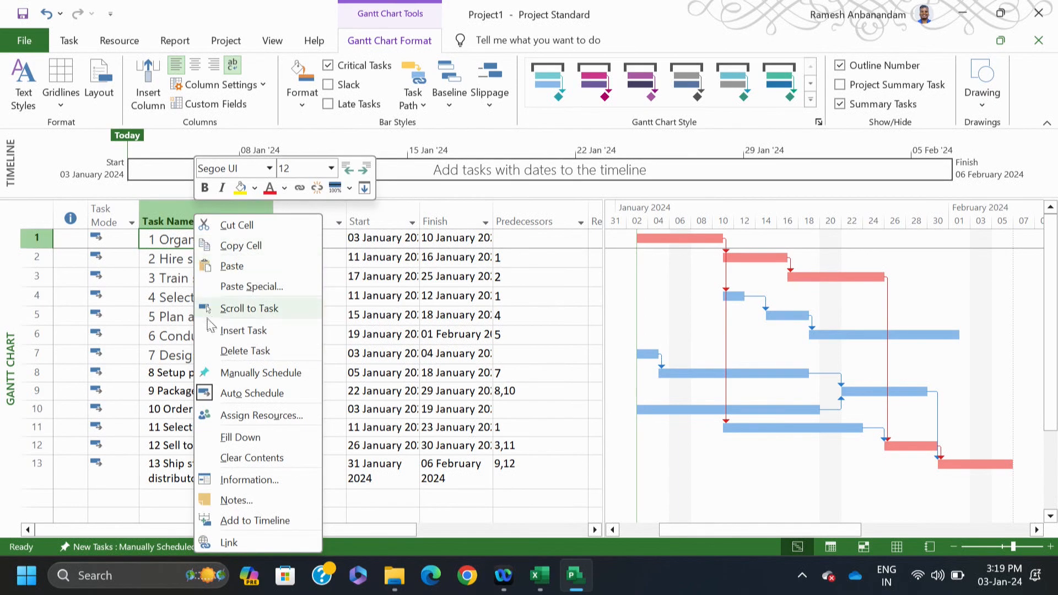
{"action": "left_click", "coordinate": [255, 331]}
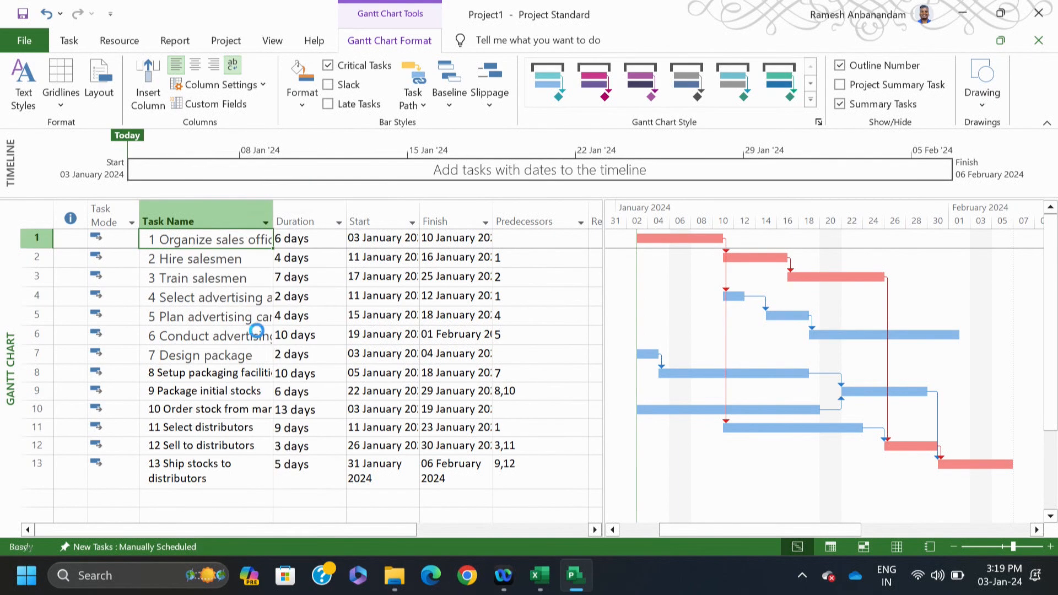
Step: Name the new first task 'Start' and set it to Auto Schedule
{"action": "type", "text": "Start"}
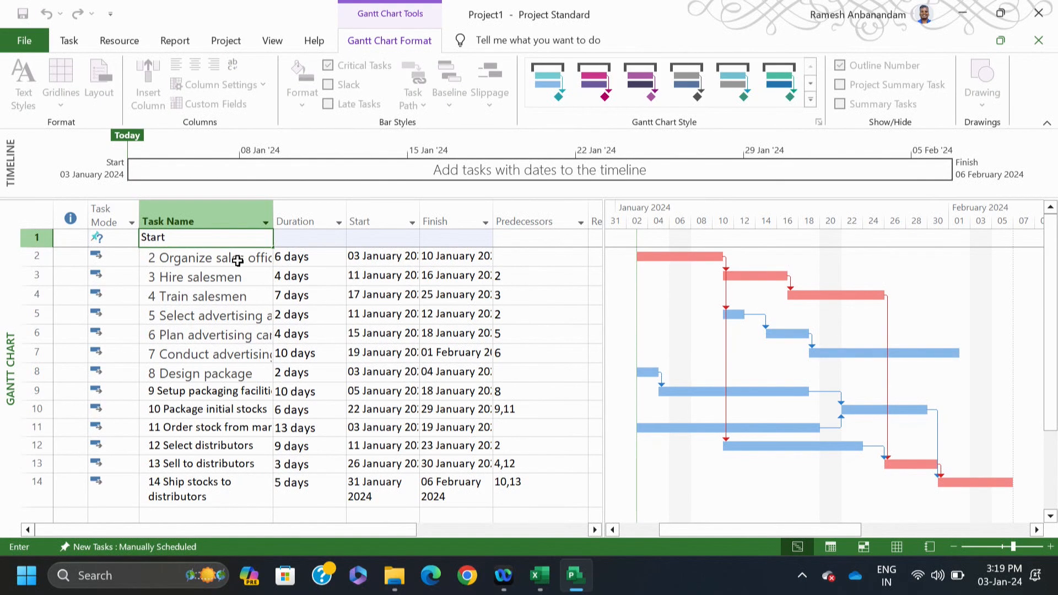
{"action": "left_click", "coordinate": [390, 296]}
{"action": "left_click", "coordinate": [121, 240]}
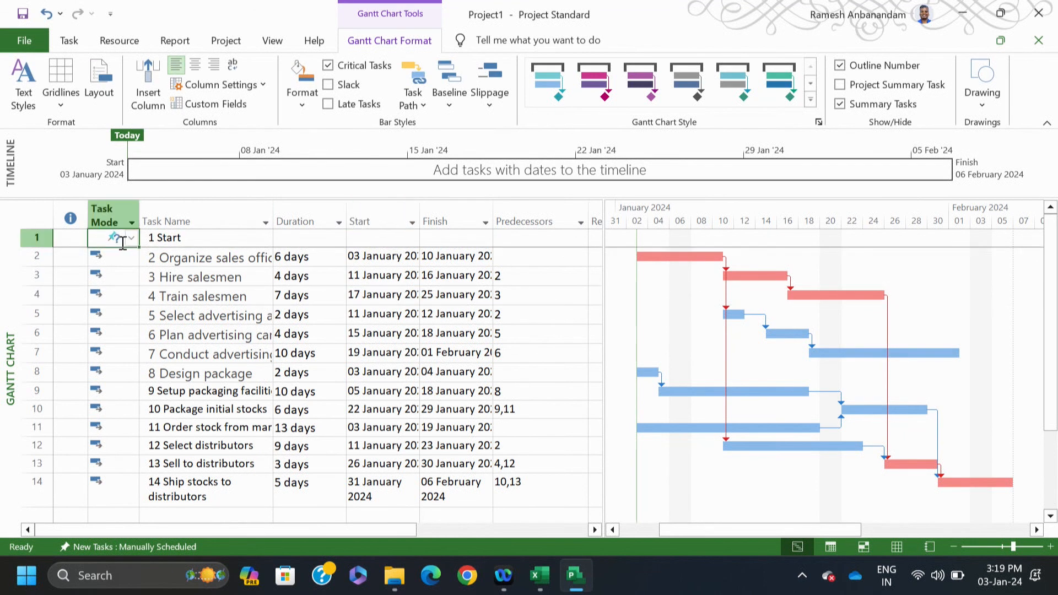
{"action": "left_click", "coordinate": [69, 41]}
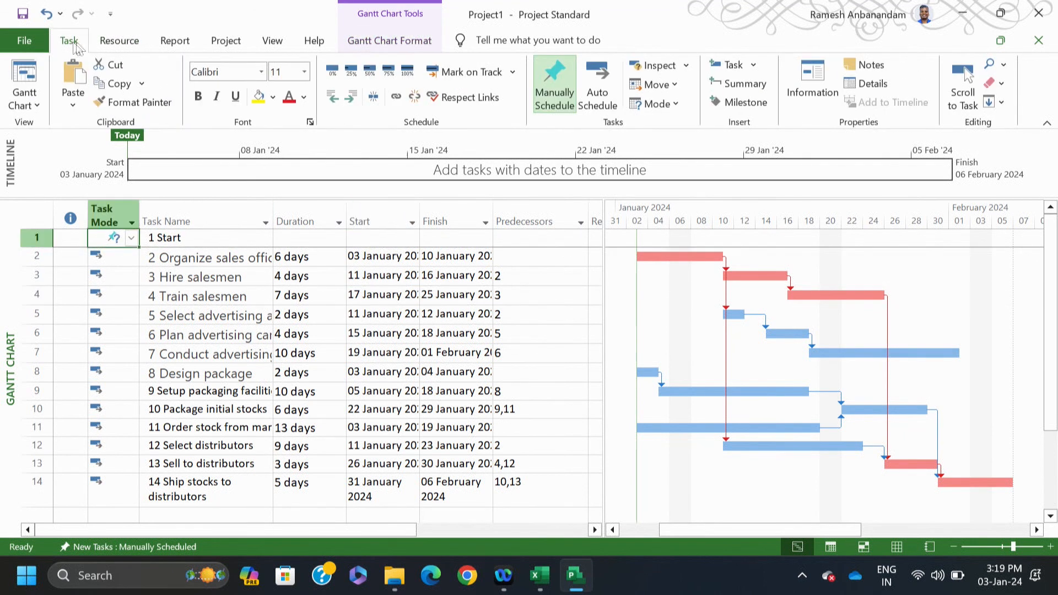
{"action": "left_click", "coordinate": [613, 81]}
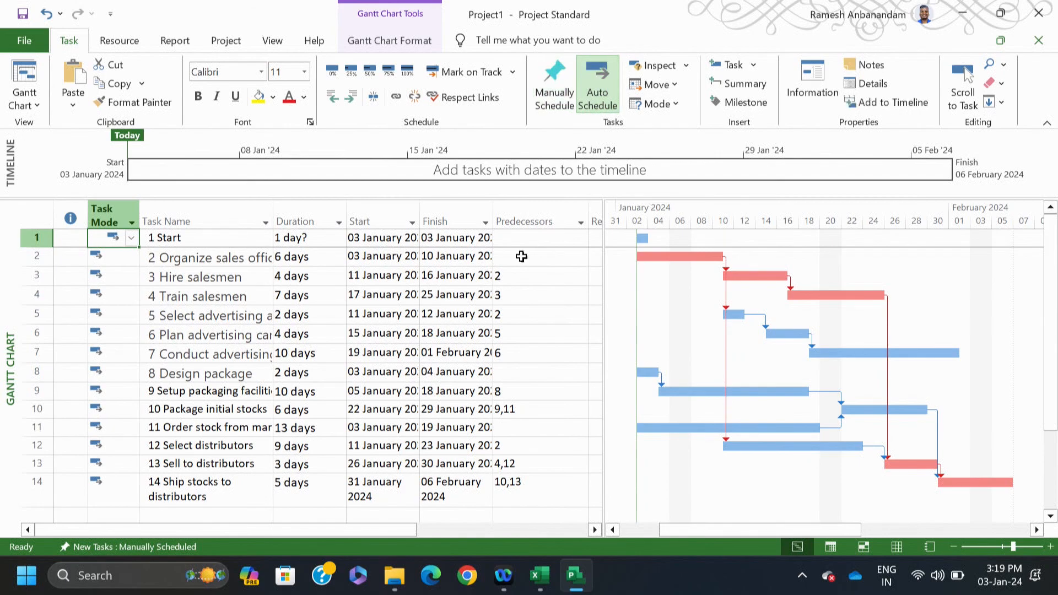
Step: Give Start a 0-day duration, make it Organize sales office's predecessor, and begin a 'Finish' row
{"action": "left_click", "coordinate": [521, 256]}
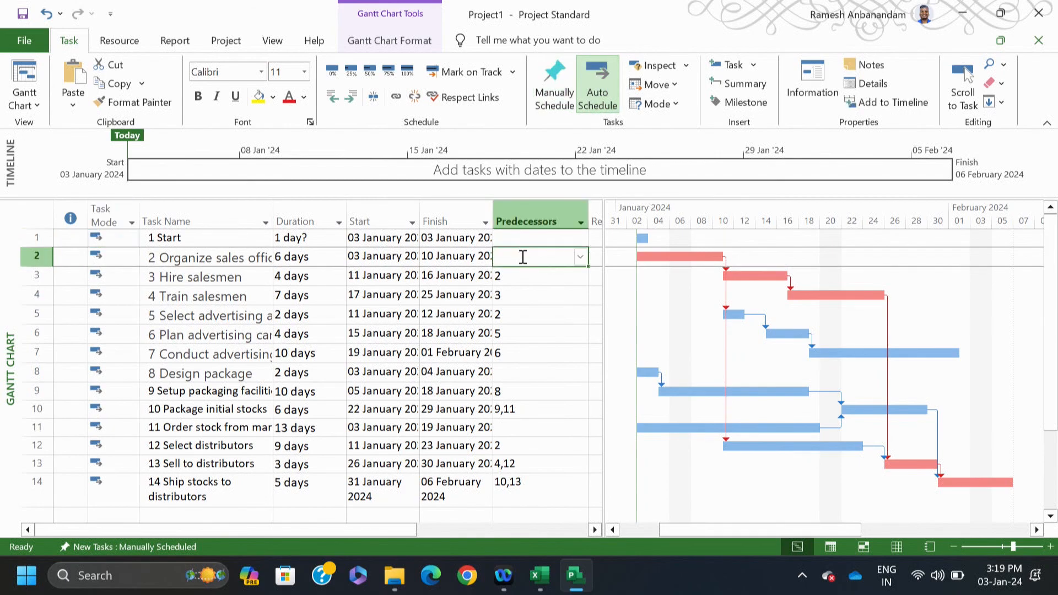
{"action": "left_click", "coordinate": [309, 241]}
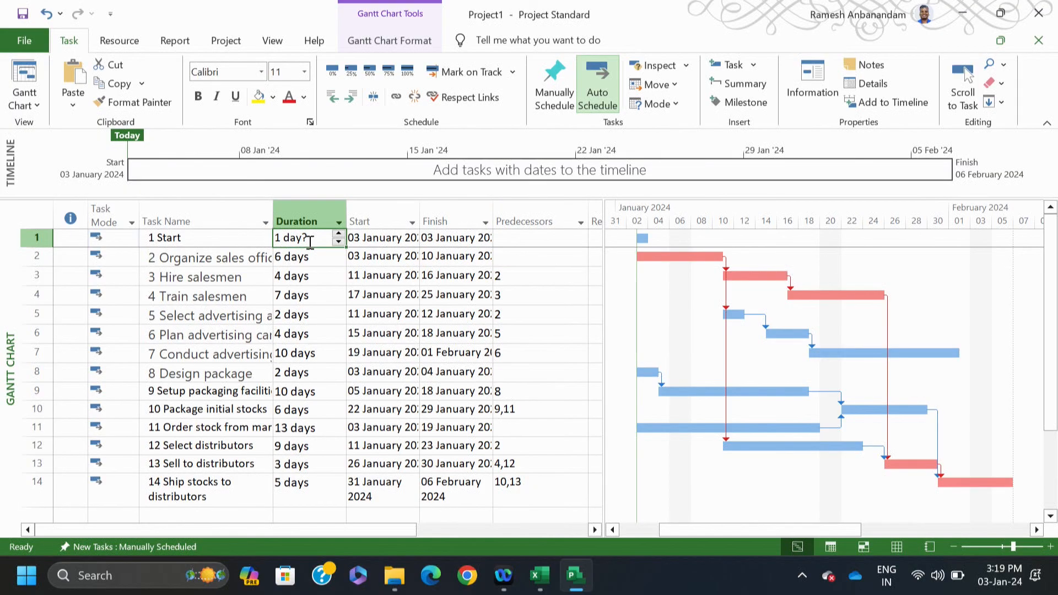
{"action": "type", "text": "0"}
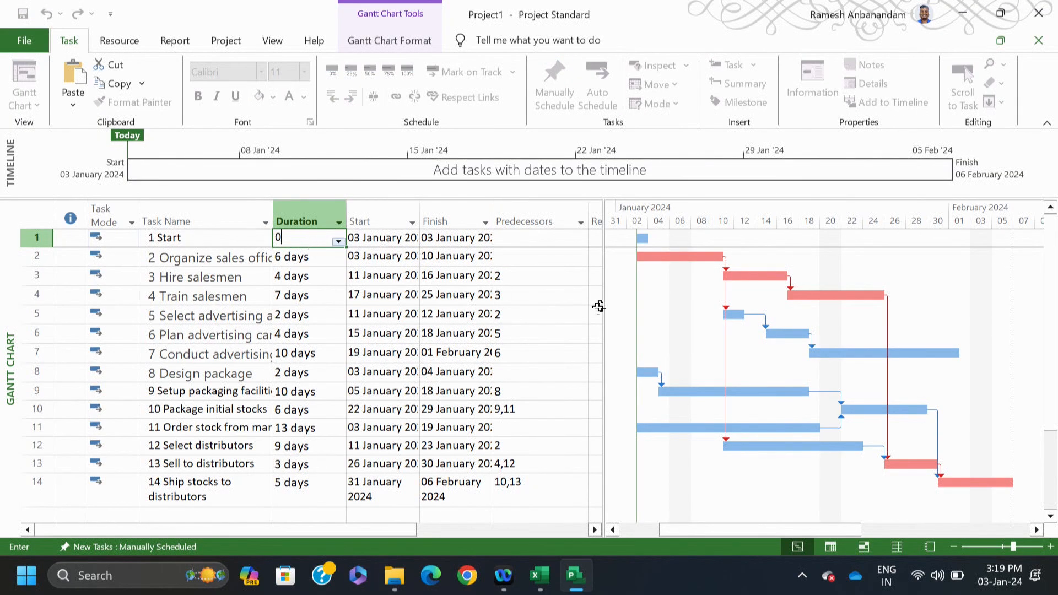
{"action": "left_click", "coordinate": [537, 262]}
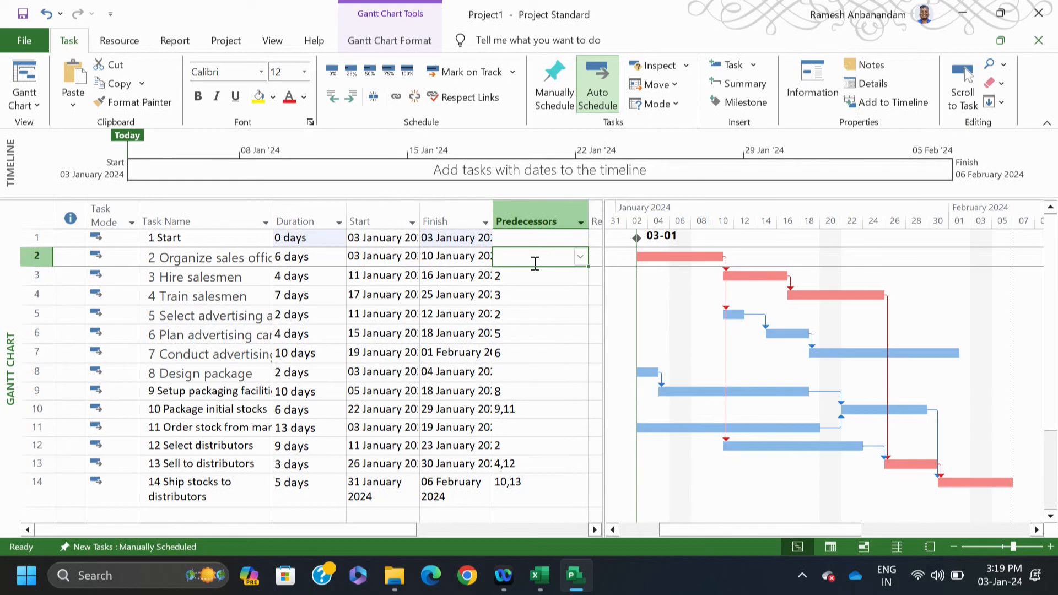
{"action": "left_click", "coordinate": [539, 279]}
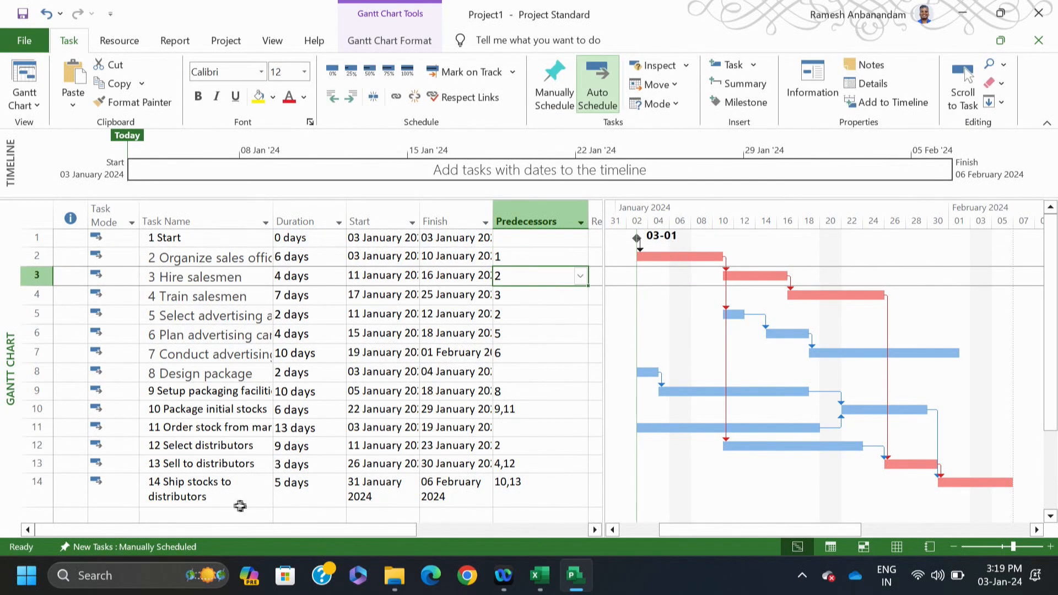
{"action": "left_click", "coordinate": [161, 517]}
{"action": "type", "text": "Finish"}
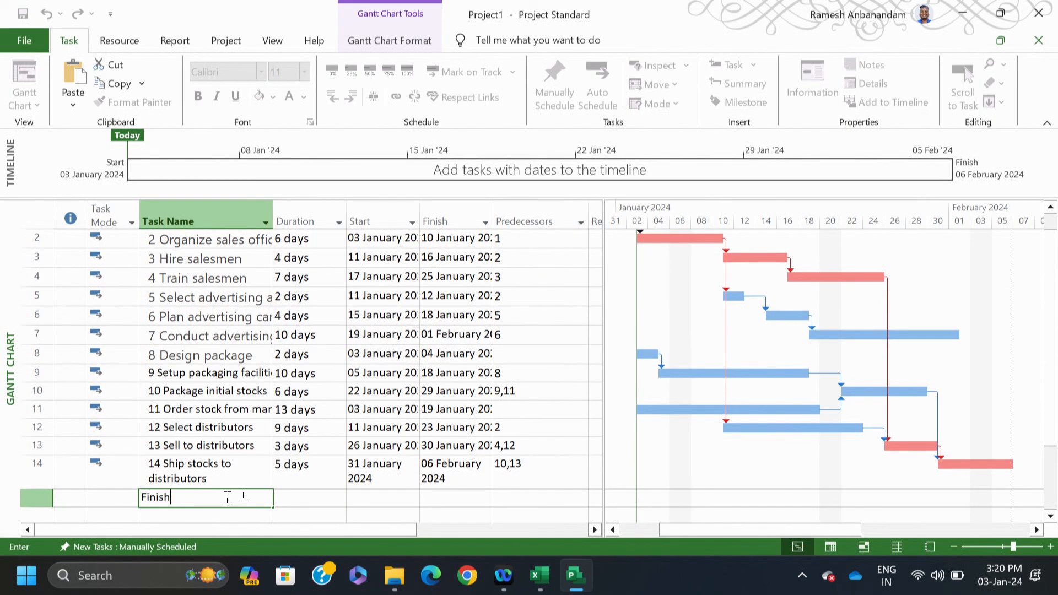
Step: Make Finish a 0-day milestone with predecessor 14, finishing on 07 February 2024
{"action": "left_click", "coordinate": [317, 496]}
{"action": "type", "text": "0 days"}
{"action": "left_click", "coordinate": [515, 499]}
{"action": "type", "text": "1"}
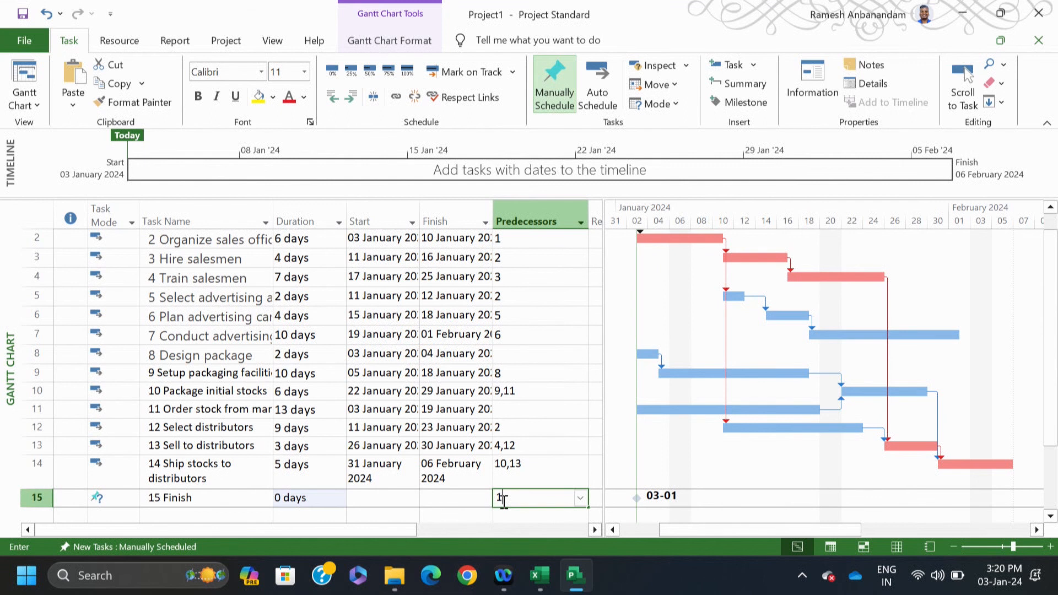
{"action": "type", "text": "4"}
{"action": "left_click", "coordinate": [566, 464]}
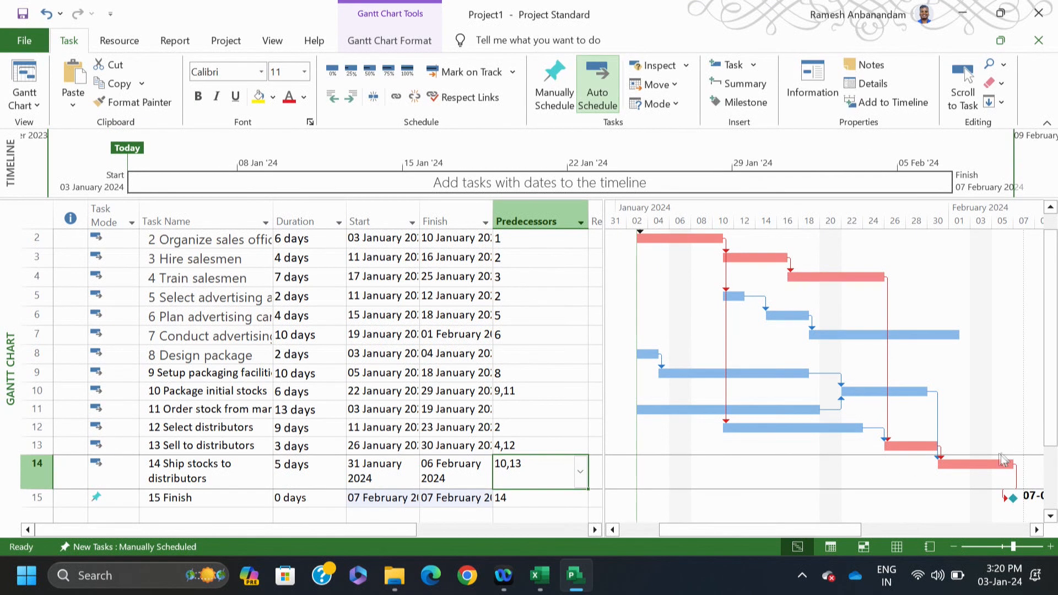
{"action": "mouse_move", "coordinate": [847, 536]}
{"action": "left_mouse_down"}
{"action": "mouse_move", "coordinate": [906, 527]}
{"action": "mouse_move", "coordinate": [856, 531]}
{"action": "left_mouse_up"}
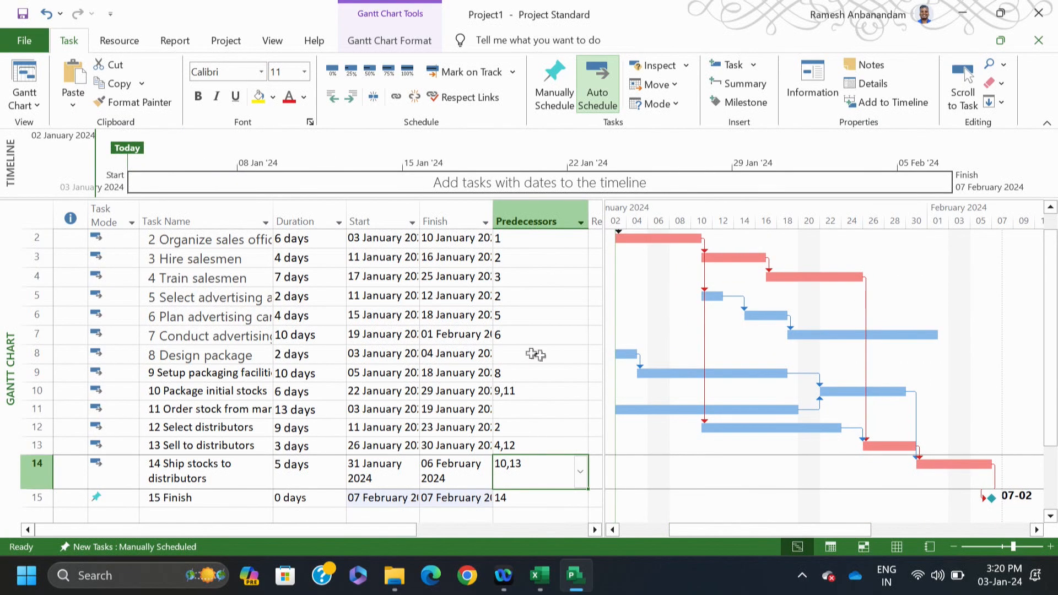
{"action": "scroll", "coordinate": [1053, 378], "scroll_direction": "up", "scroll_amount": 1}
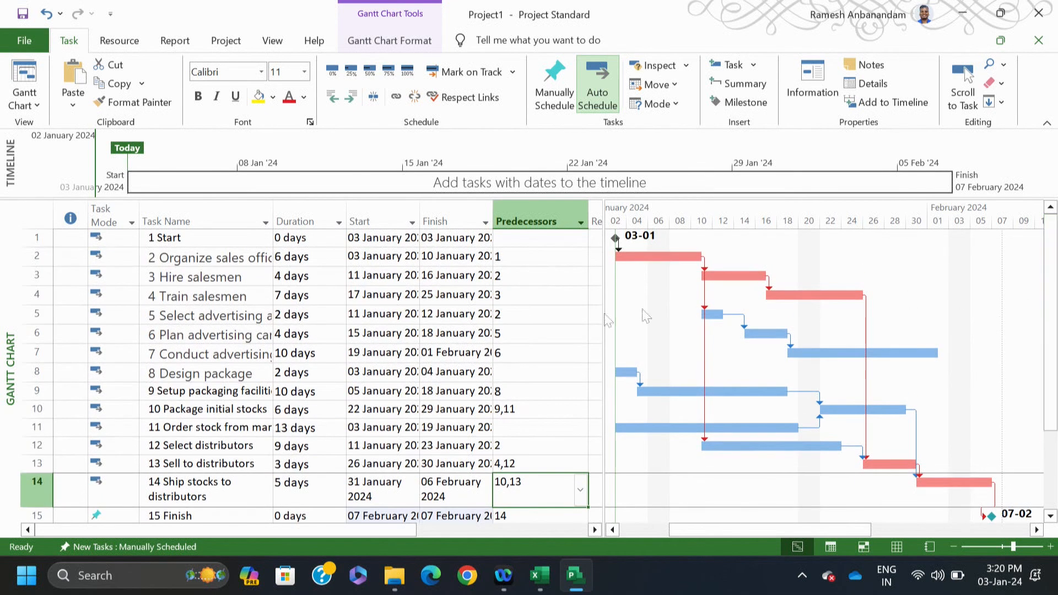
{"action": "left_click", "coordinate": [182, 238]}
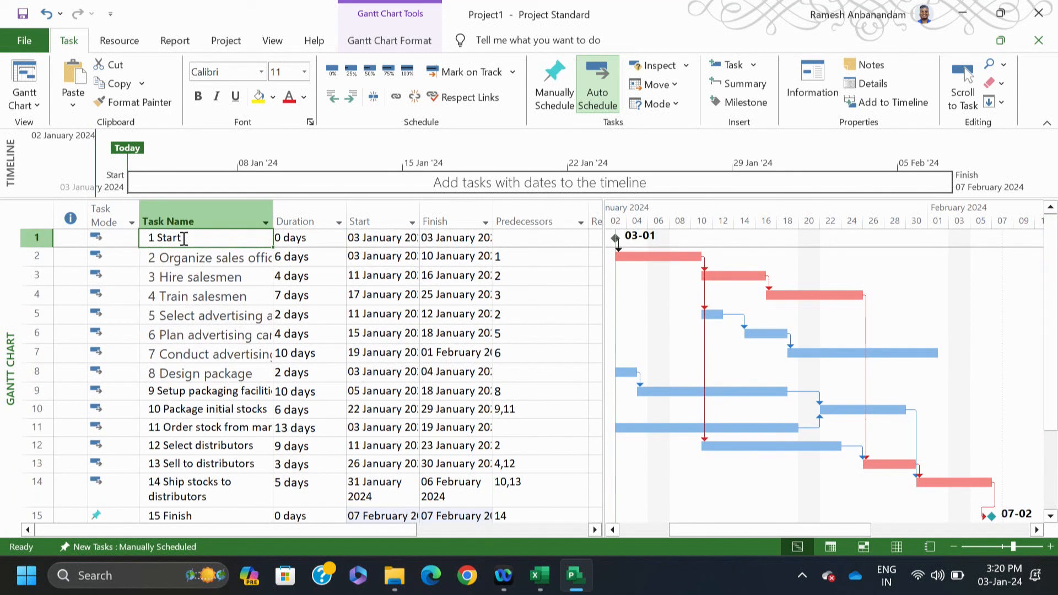
Step: Insert a task above Start named 'New Product Development'
{"action": "right_click", "coordinate": [184, 238]}
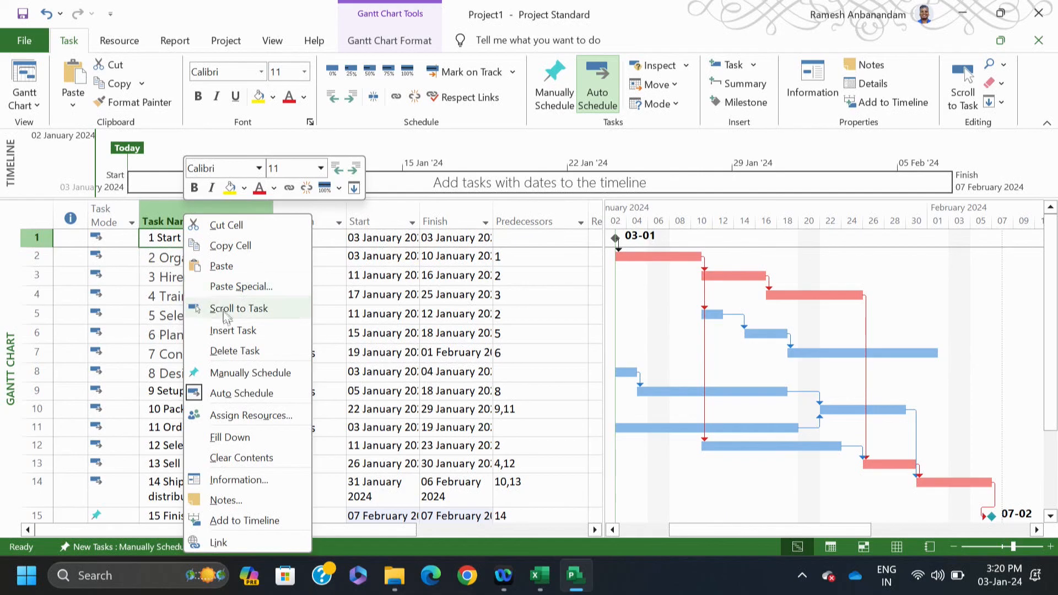
{"action": "left_click", "coordinate": [222, 329]}
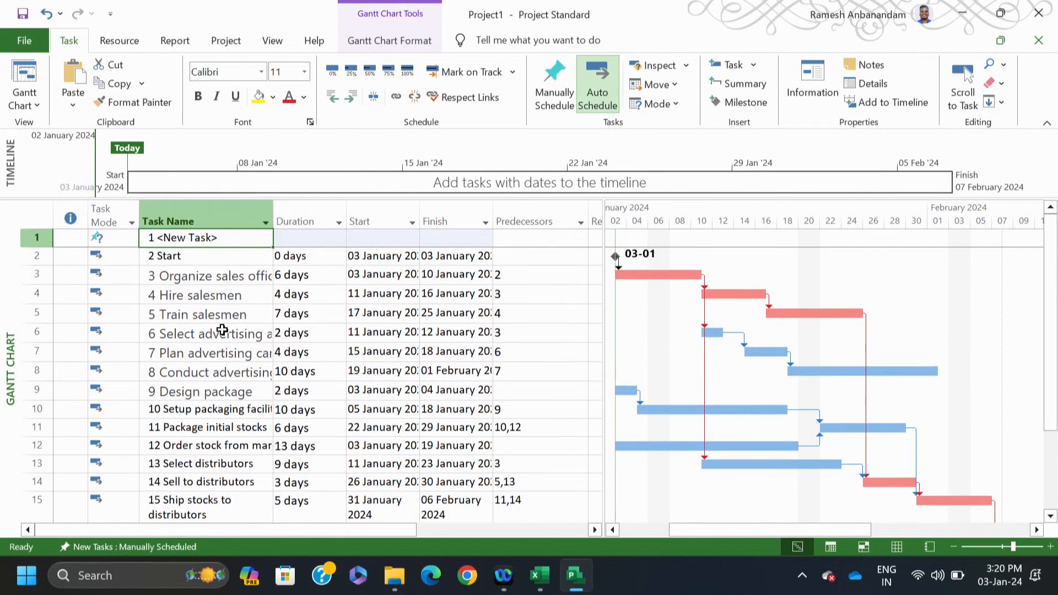
{"action": "left_click", "coordinate": [229, 245]}
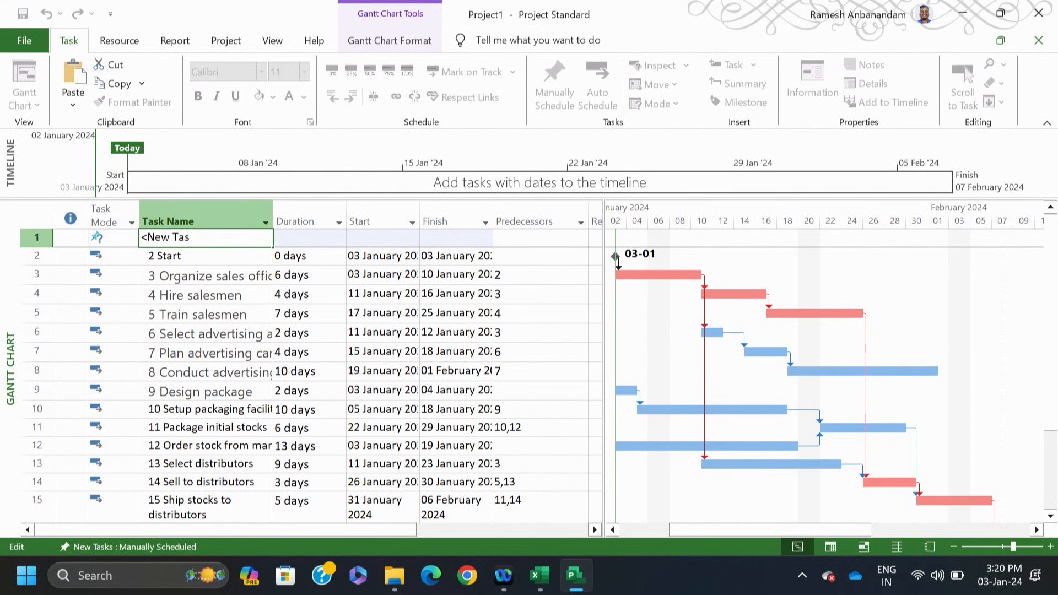
{"action": "key", "text": "BackSpace"}
{"action": "key", "text": "BackSpace"}
{"action": "type", "text": "N"}
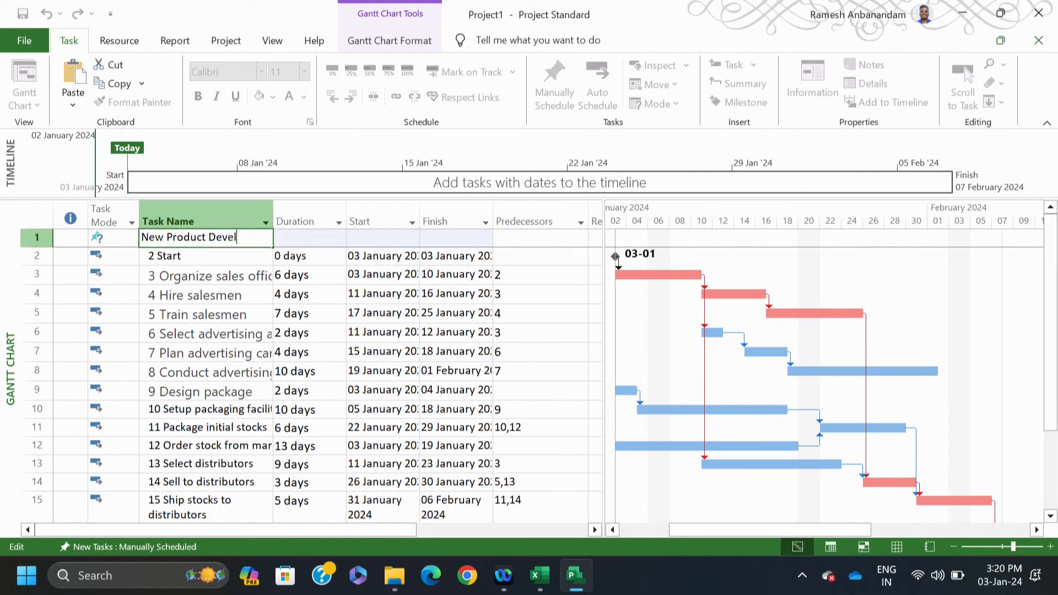
{"action": "type", "text": "nt"}
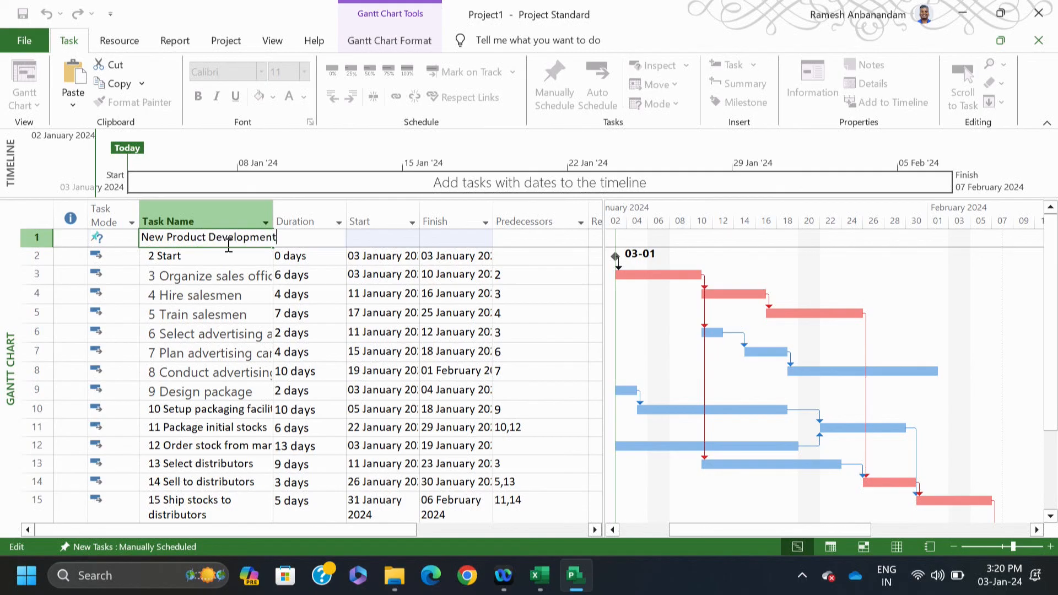
{"action": "left_click", "coordinate": [228, 280]}
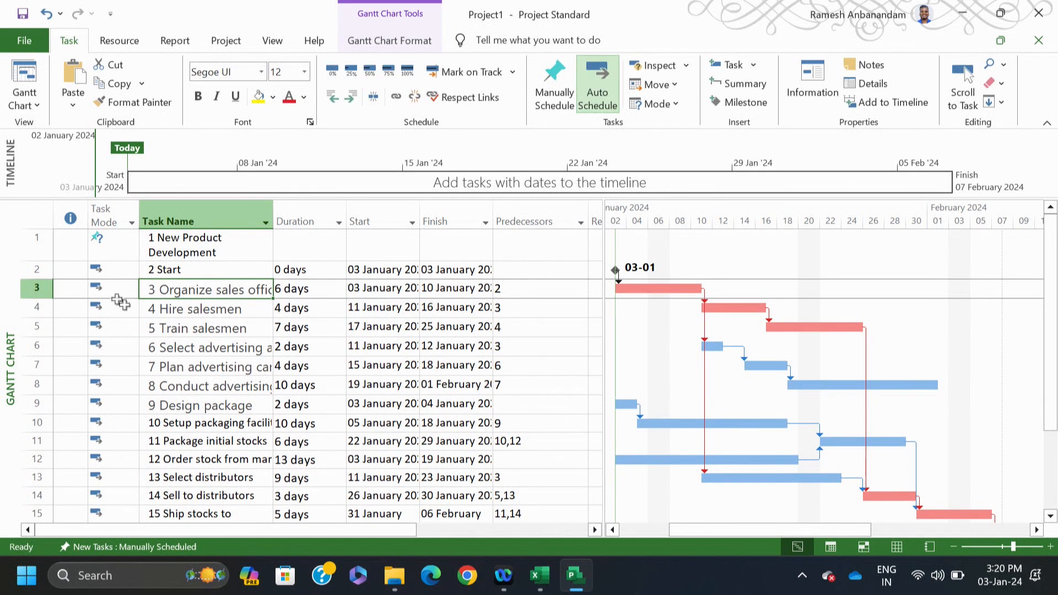
{"action": "left_click", "coordinate": [115, 249]}
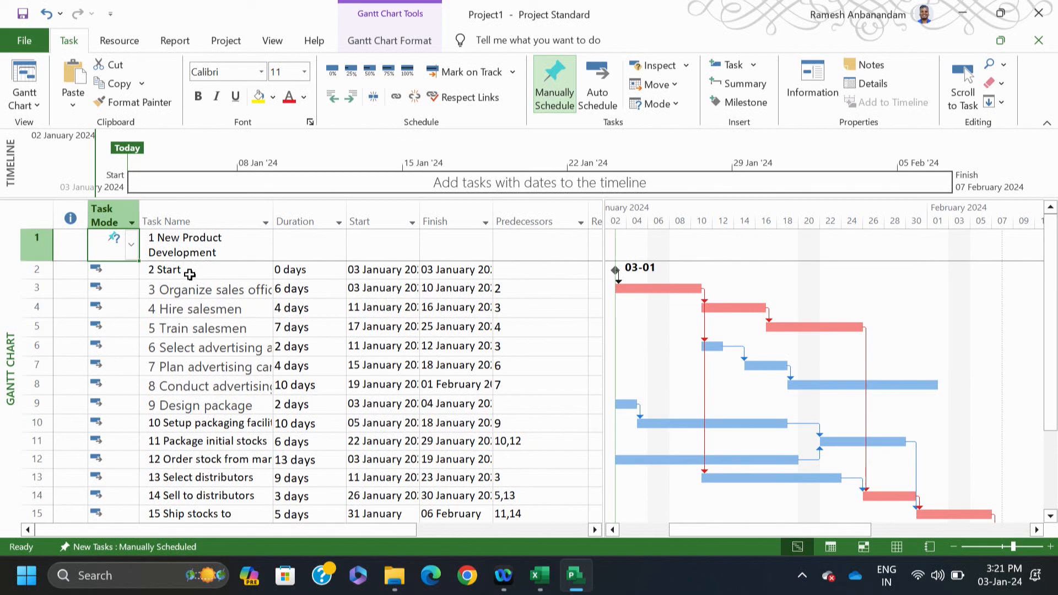
Step: Indent Start through Finish under New Product Development and set Finish to Auto Schedule
{"action": "left_click", "coordinate": [191, 274]}
{"action": "left_click_drag", "start_coordinate": [192, 274], "coordinate": [216, 520]}
{"action": "left_click_drag", "start_coordinate": [1053, 413], "coordinate": [1053, 460]}
{"action": "left_click", "coordinate": [220, 483], "text": "ctrl"}
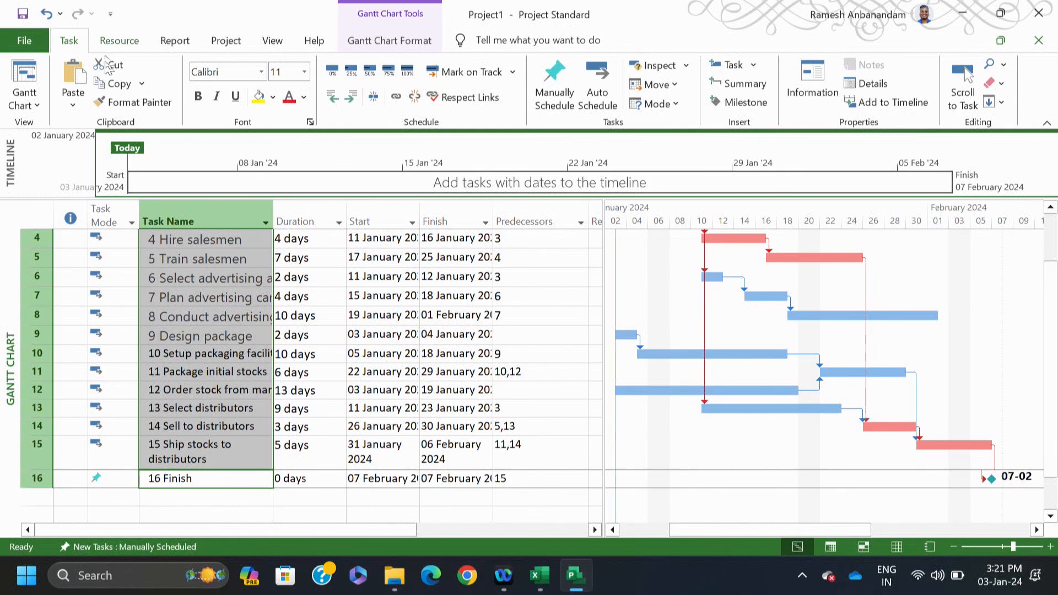
{"action": "left_click", "coordinate": [352, 99]}
{"action": "left_click", "coordinate": [94, 478]}
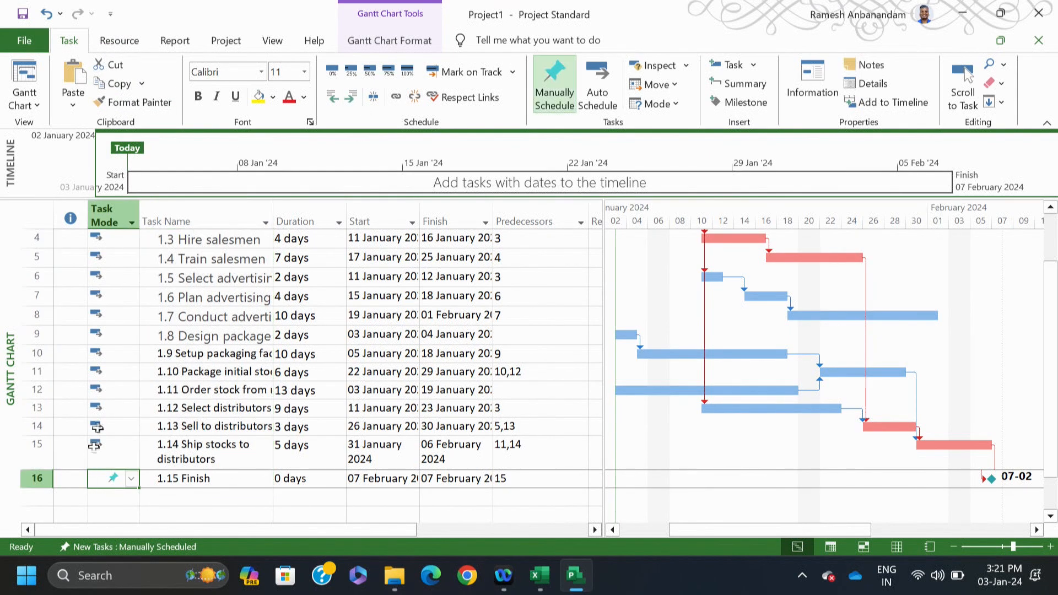
{"action": "left_click", "coordinate": [598, 83]}
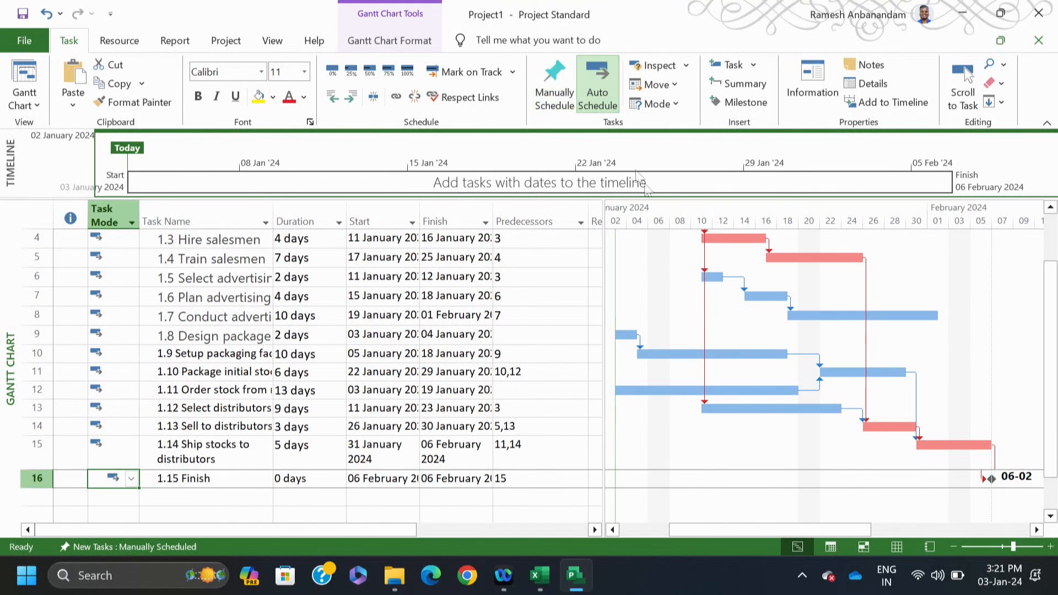
{"action": "scroll", "coordinate": [1052, 372], "scroll_direction": "up", "scroll_amount": 1}
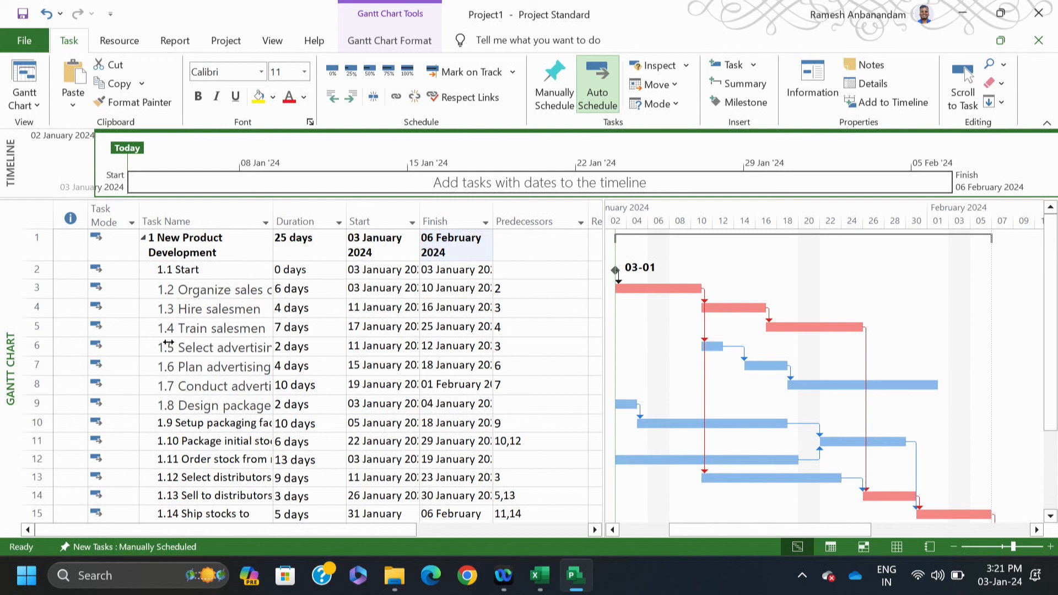
{"action": "left_click_drag", "start_coordinate": [189, 307], "coordinate": [199, 328]}
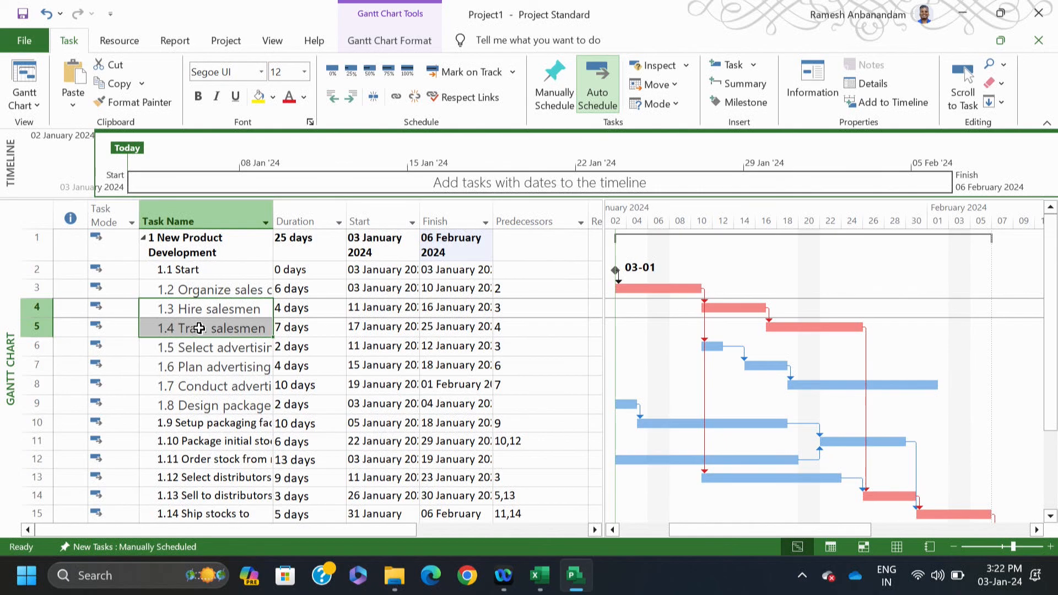
Step: Check the summary's 25-day duration and 03 January start, then open and close the view list
{"action": "left_click", "coordinate": [360, 320]}
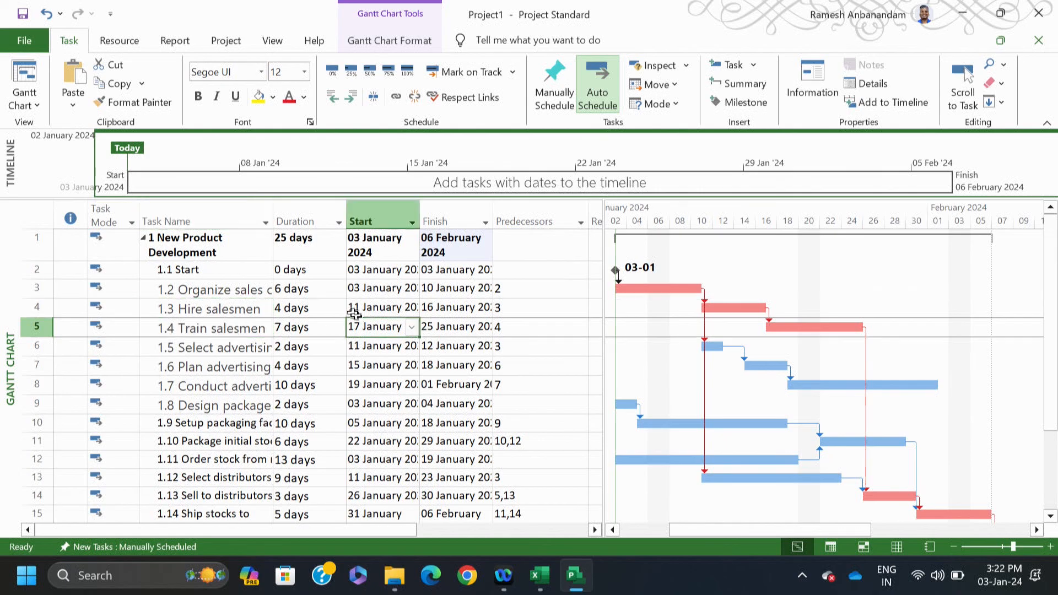
{"action": "left_click", "coordinate": [305, 253]}
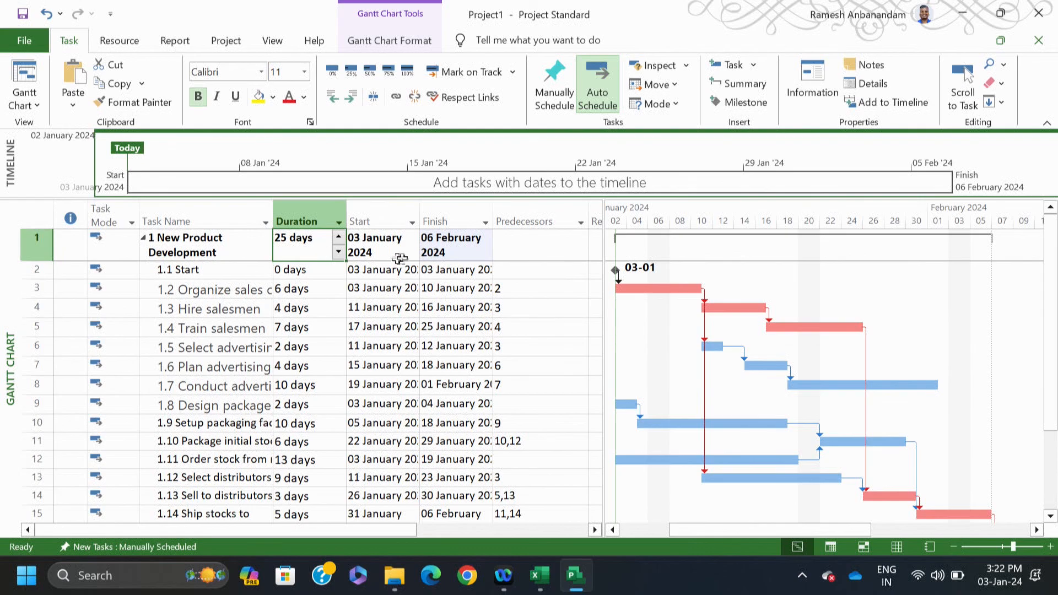
{"action": "left_click", "coordinate": [379, 250]}
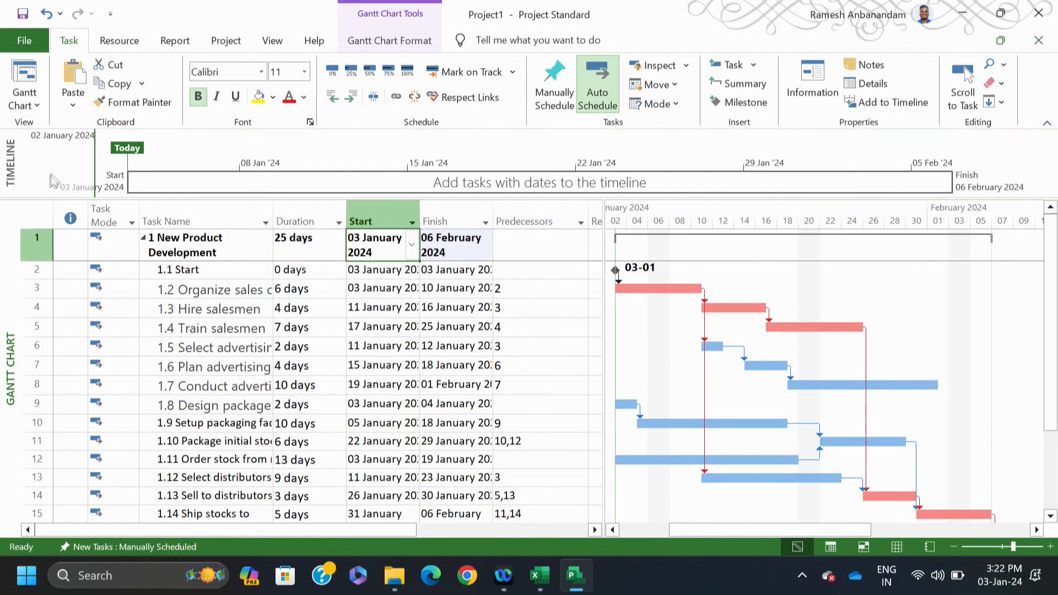
{"action": "right_click", "coordinate": [6, 281]}
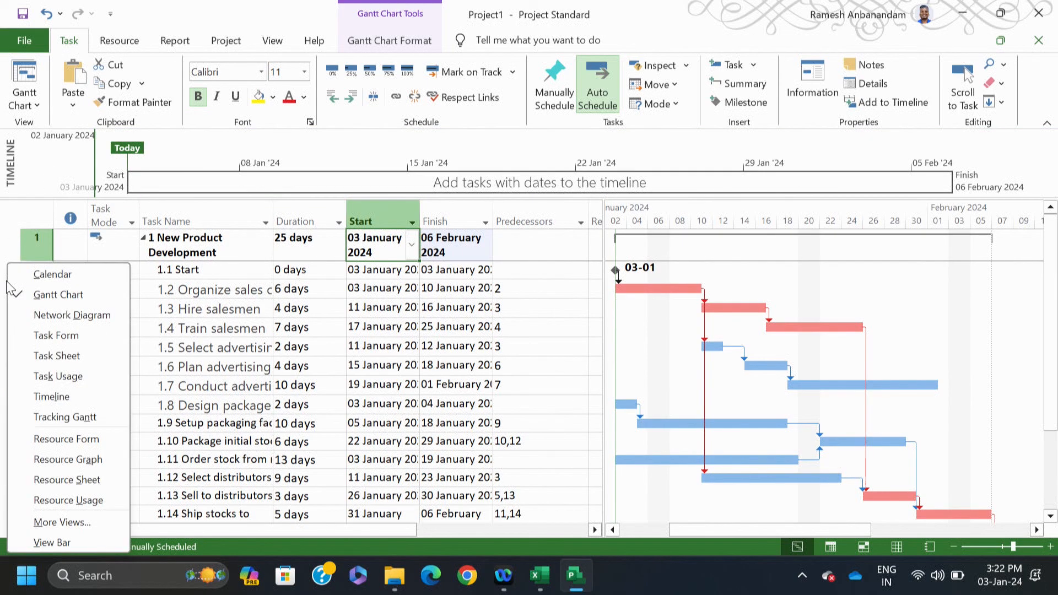
{"action": "left_click", "coordinate": [0, 324]}
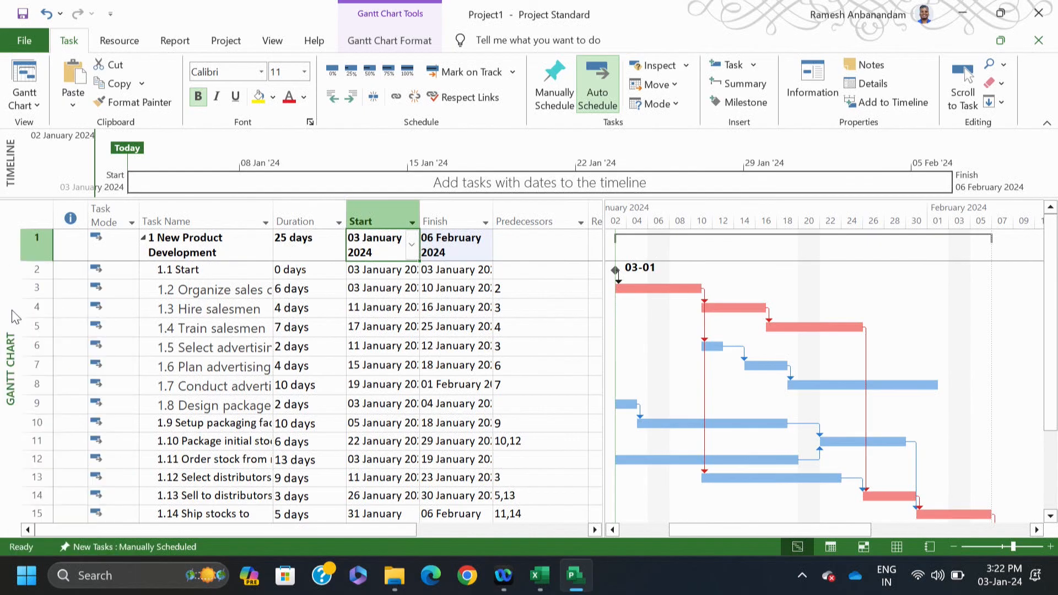
Step: Apply the Schedule table and widen it to show Late Start, Late Finish, Free and Total Slack
{"action": "left_click", "coordinate": [272, 41]}
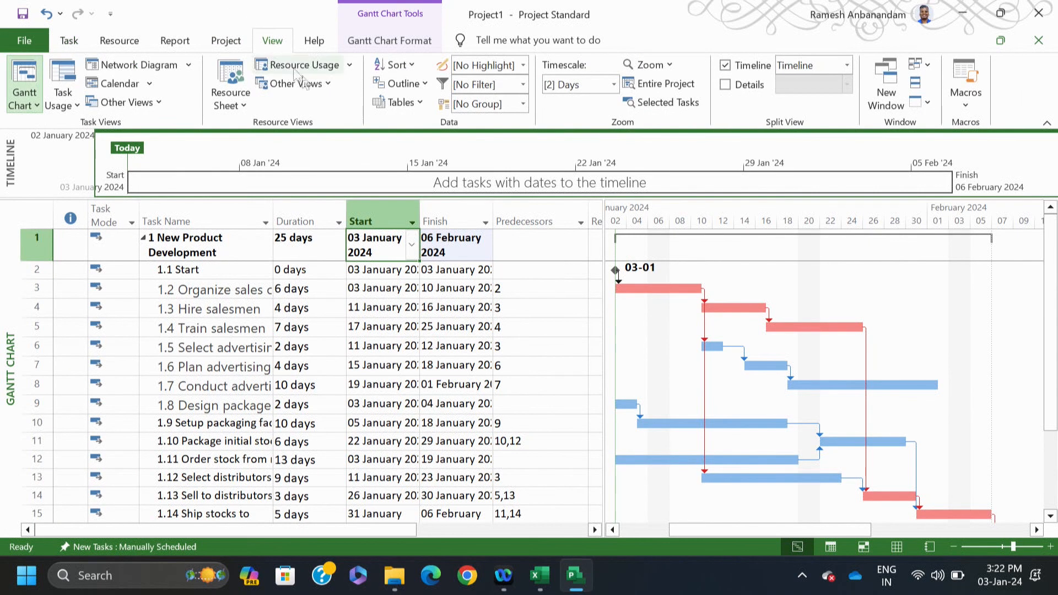
{"action": "left_click", "coordinate": [422, 106]}
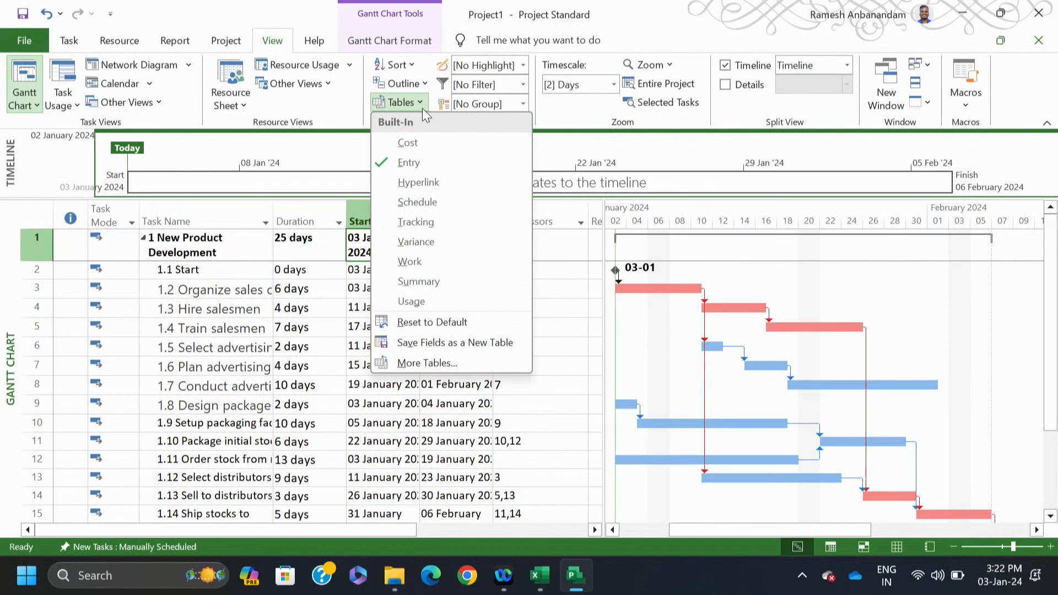
{"action": "left_click", "coordinate": [414, 200]}
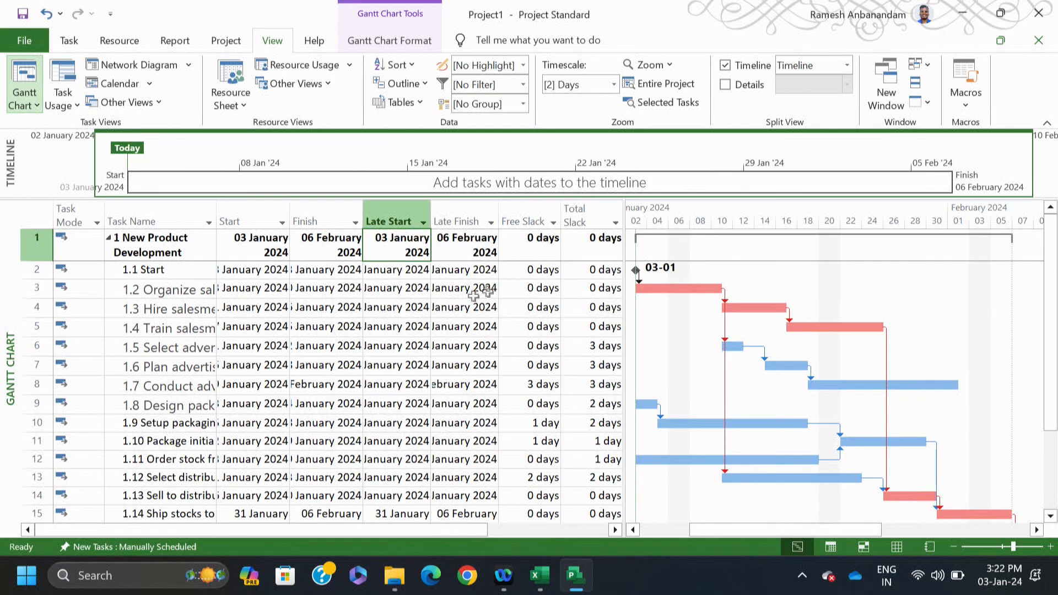
{"action": "left_click_drag", "start_coordinate": [623, 213], "coordinate": [688, 214]}
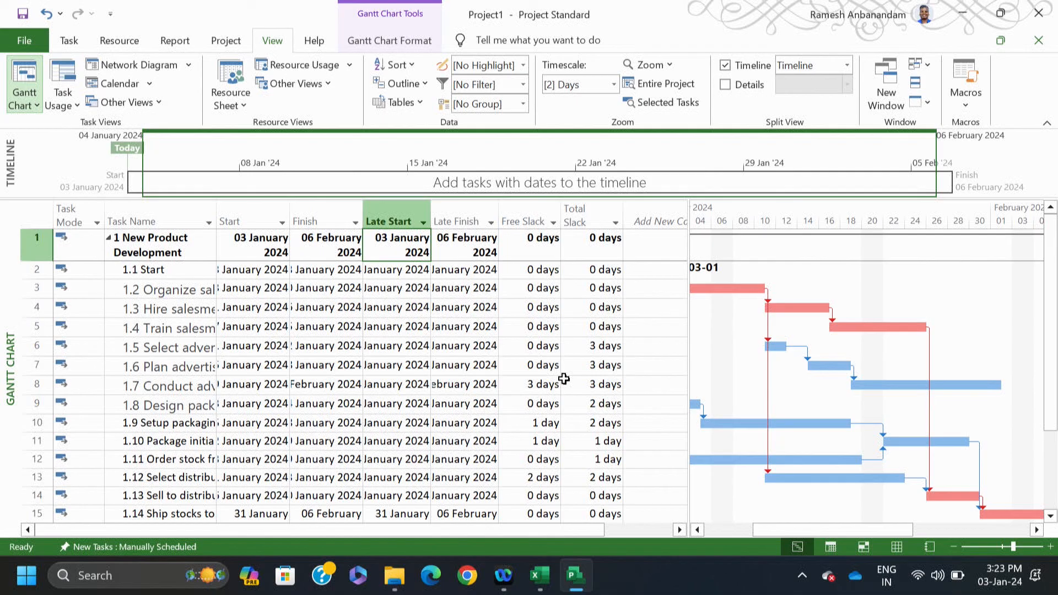
{"action": "left_click_drag", "start_coordinate": [592, 531], "coordinate": [656, 530]}
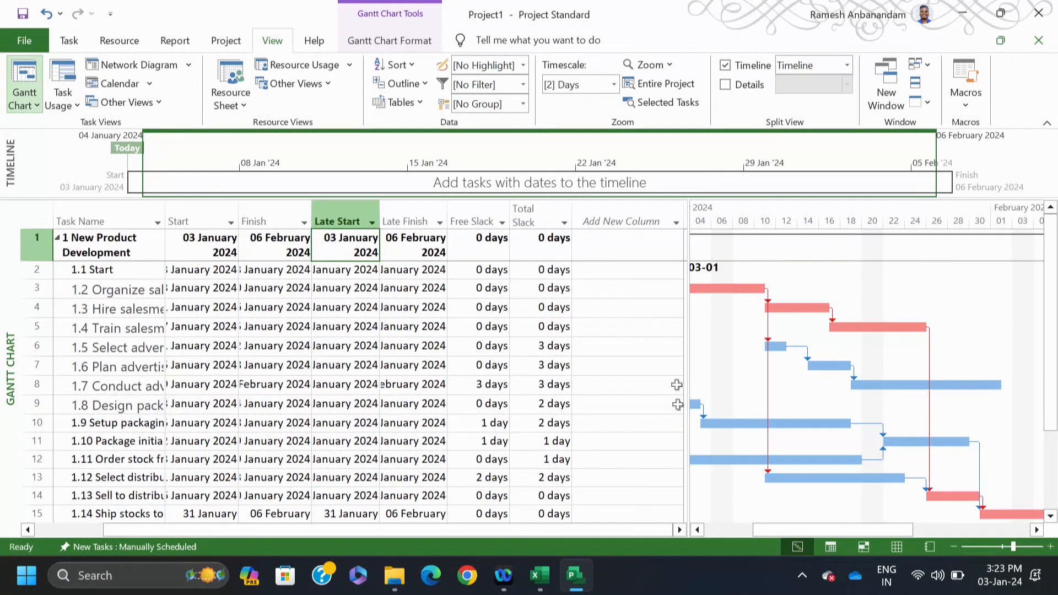
Step: Insert a Successors column ('su') and a Yes/No Critical column ('cr') into the task table
{"action": "left_click", "coordinate": [676, 226]}
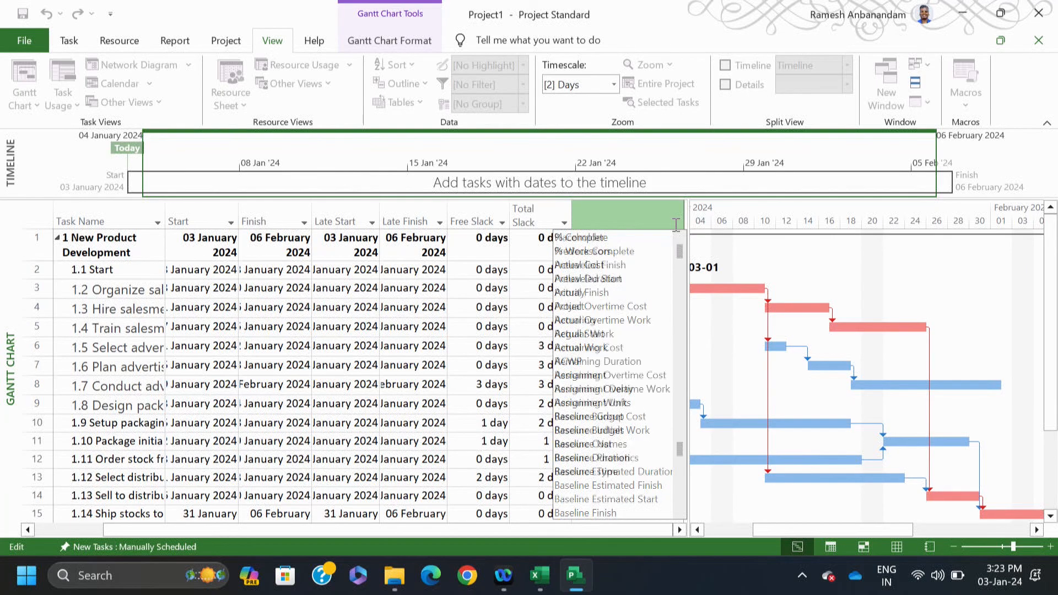
{"action": "type", "text": "subproject File"}
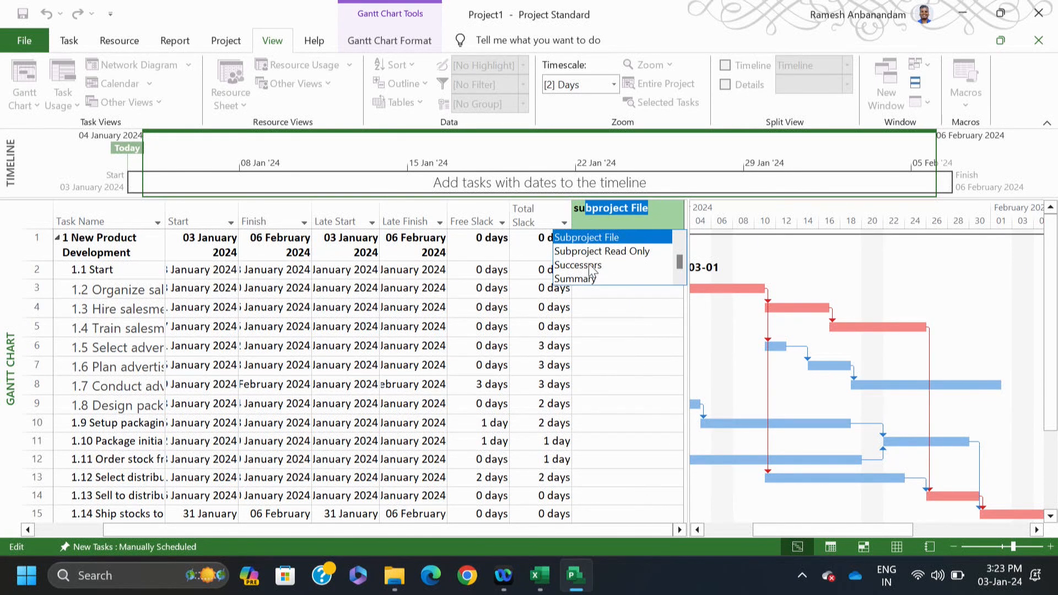
{"action": "left_click", "coordinate": [589, 265]}
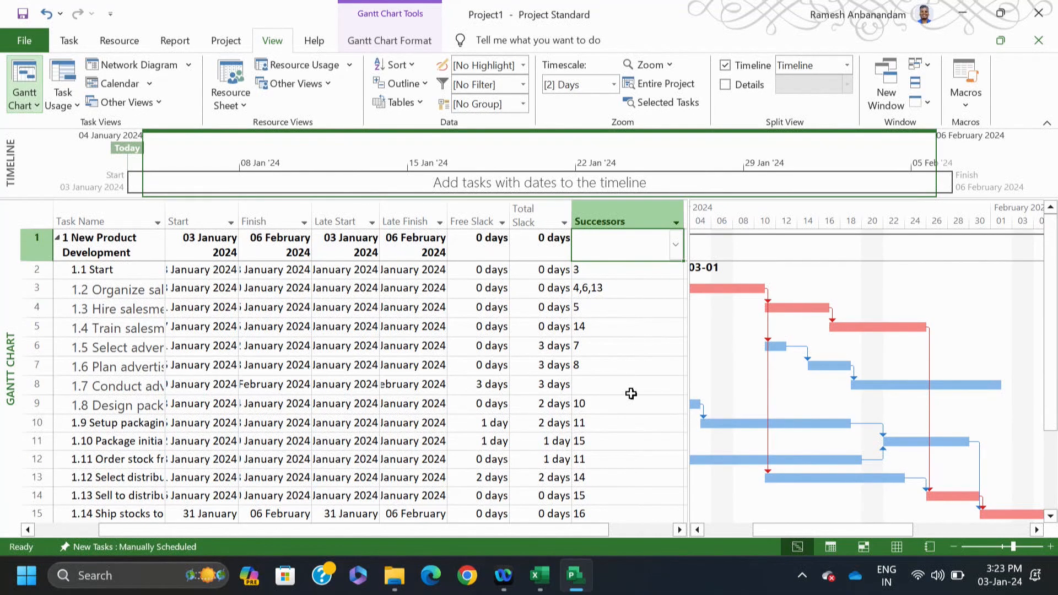
{"action": "left_click_drag", "start_coordinate": [690, 424], "coordinate": [770, 410]}
{"action": "left_click", "coordinate": [744, 217]}
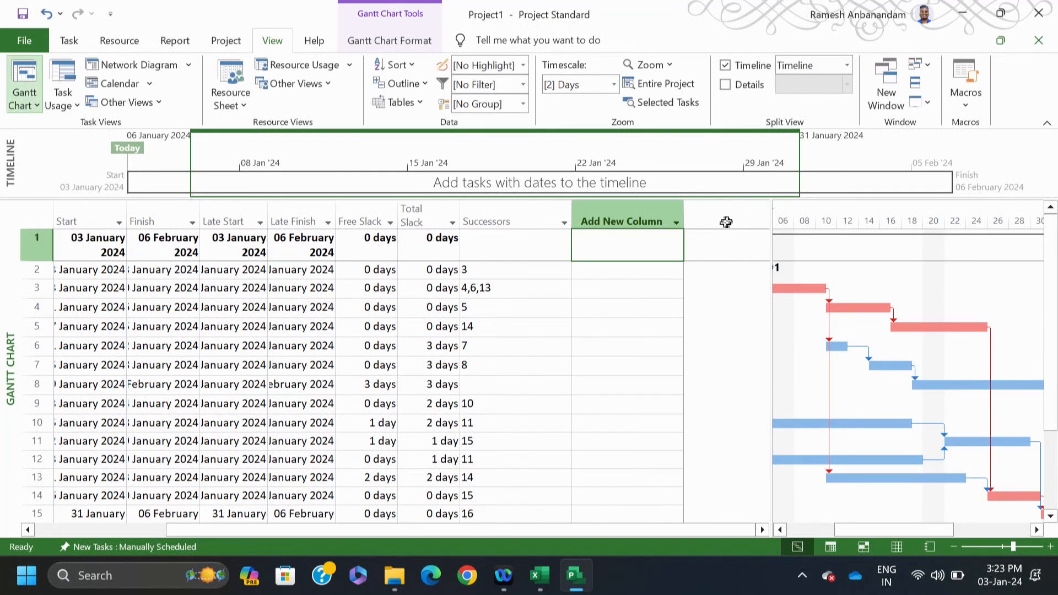
{"action": "left_click", "coordinate": [668, 217]}
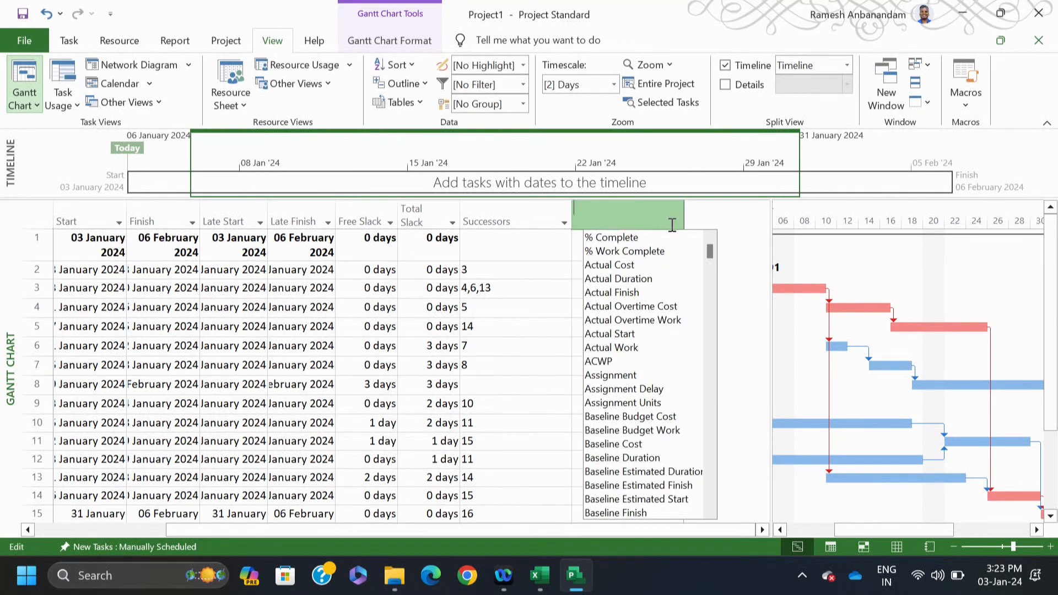
{"action": "type", "text": "created"}
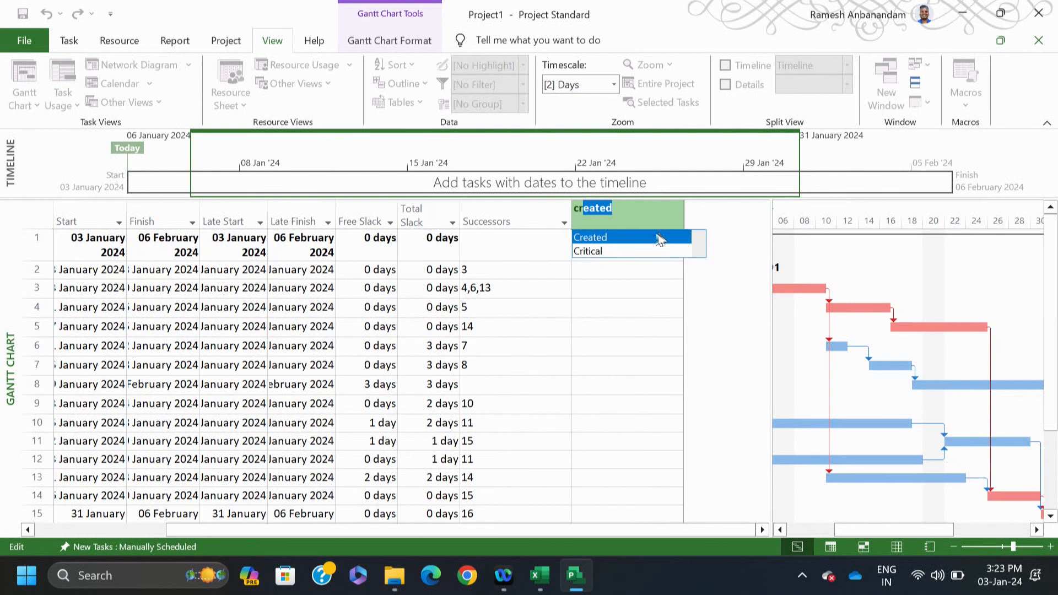
{"action": "left_click", "coordinate": [602, 250]}
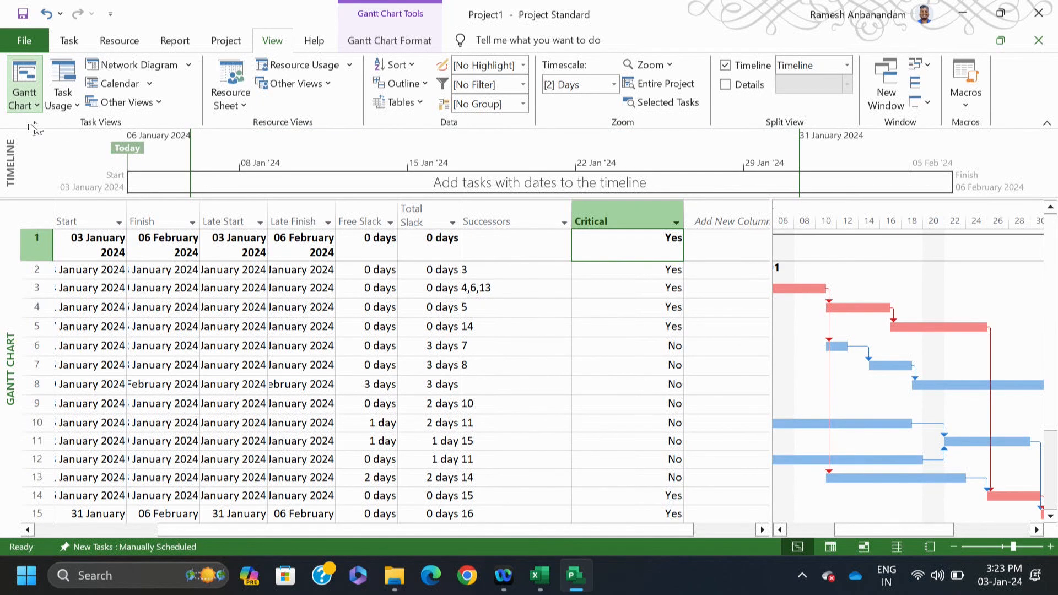
{"action": "left_click", "coordinate": [34, 104]}
Step: Switch from the Gantt Chart to the Network Diagram view
{"action": "left_click", "coordinate": [20, 82]}
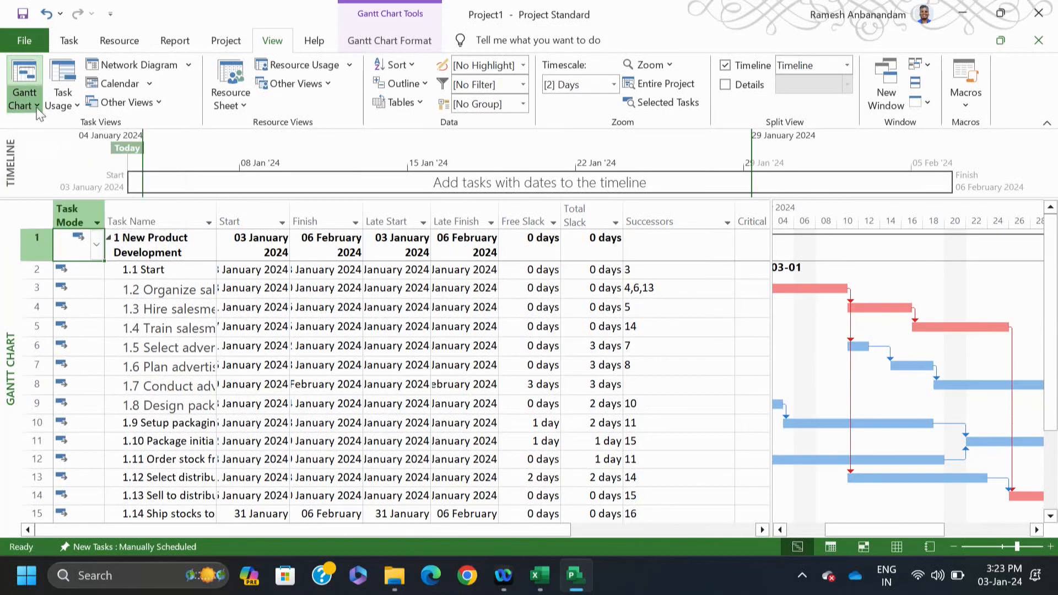
{"action": "left_click", "coordinate": [38, 105]}
{"action": "left_click", "coordinate": [30, 88]}
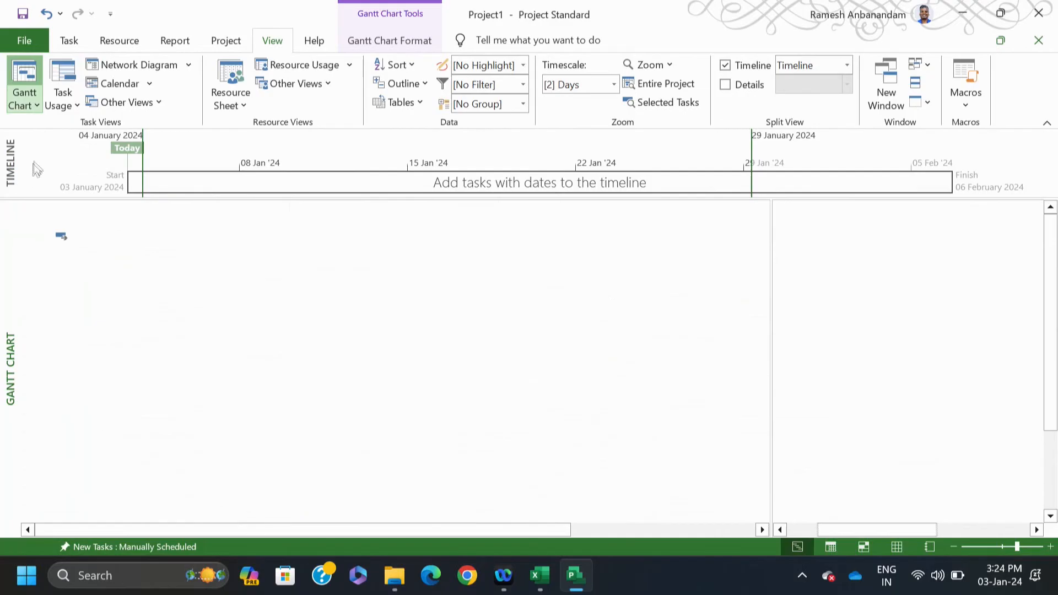
{"action": "left_click", "coordinate": [69, 42]}
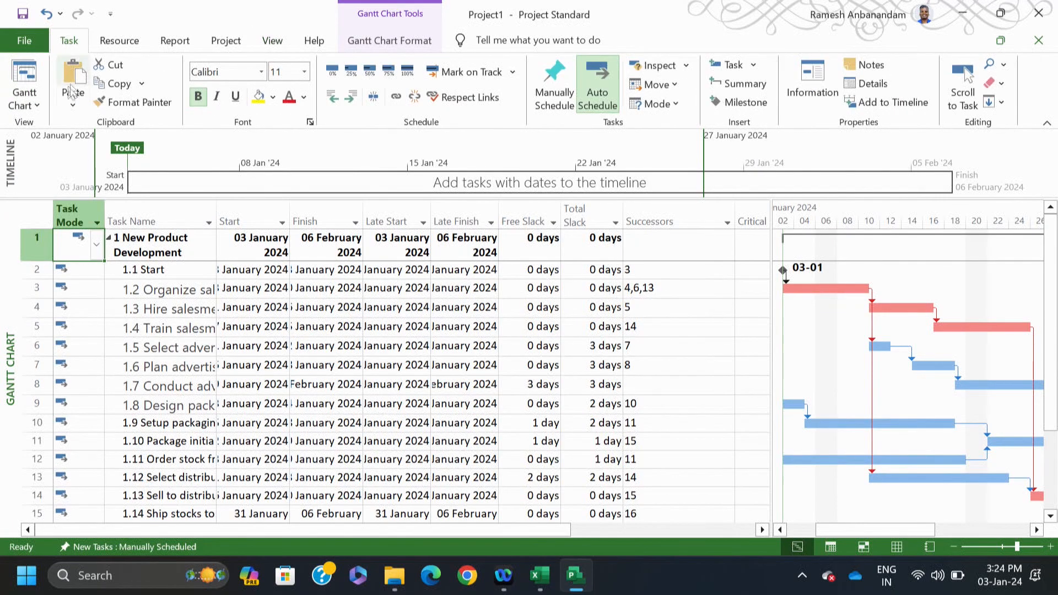
{"action": "left_click", "coordinate": [35, 109]}
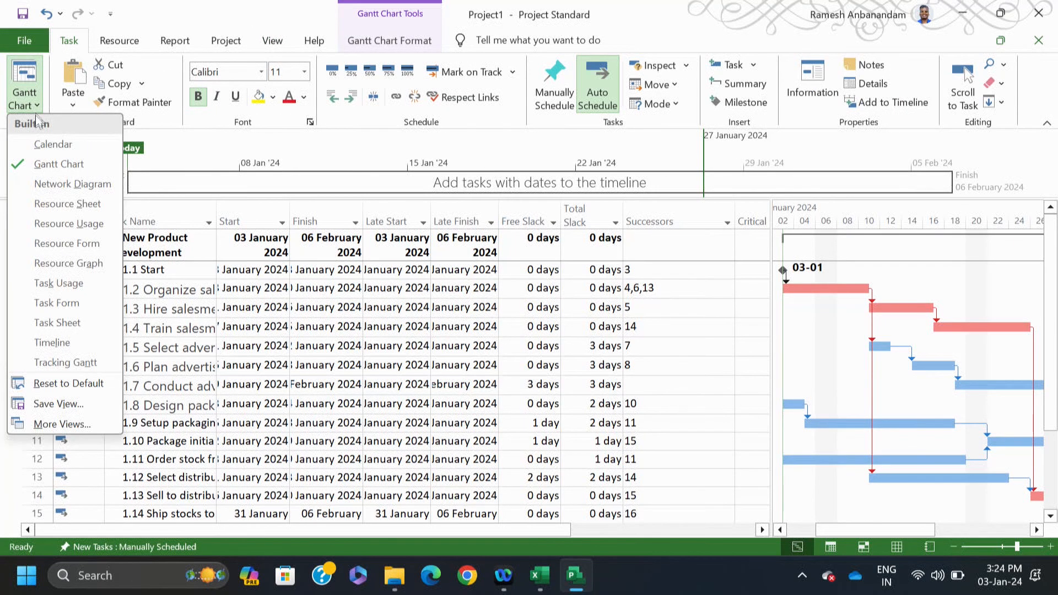
{"action": "left_click", "coordinate": [55, 184]}
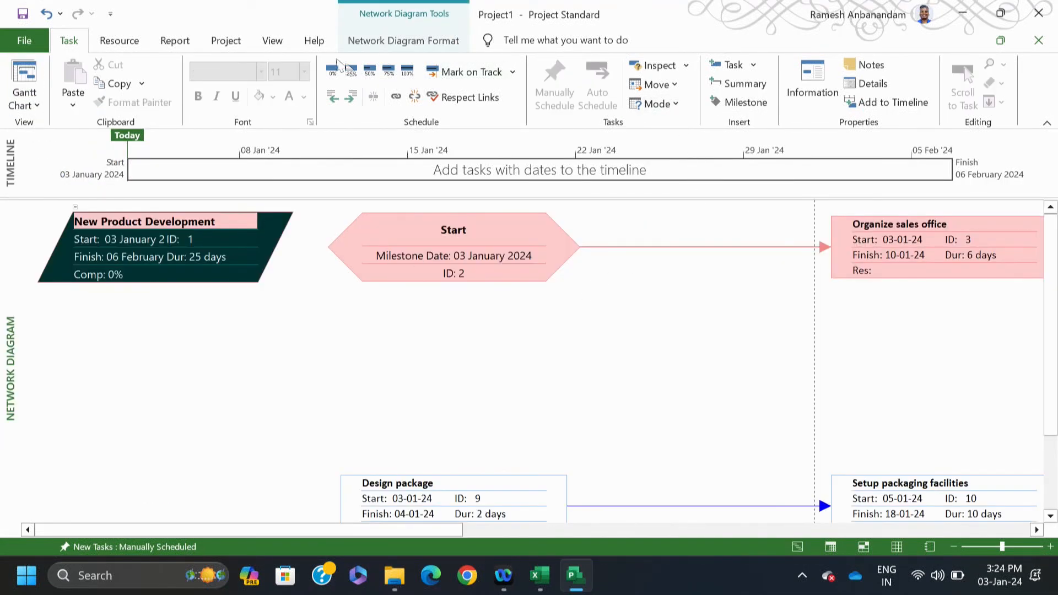
Step: Zoom the diagram out to fit, back in once, scroll to Finish, and open Organize sales office details
{"action": "left_click", "coordinate": [272, 43]}
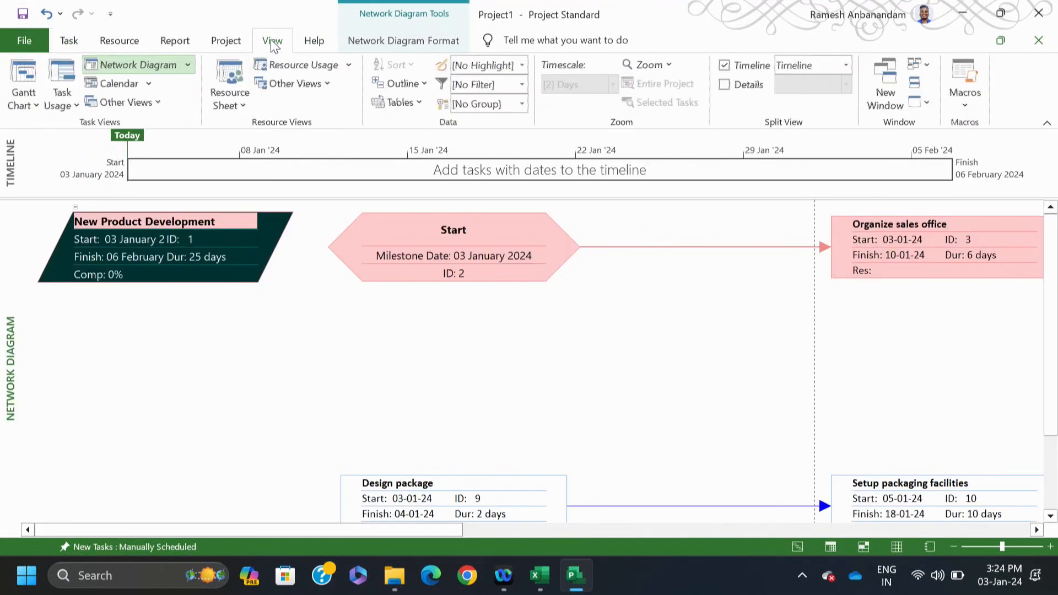
{"action": "left_click", "coordinate": [670, 66]}
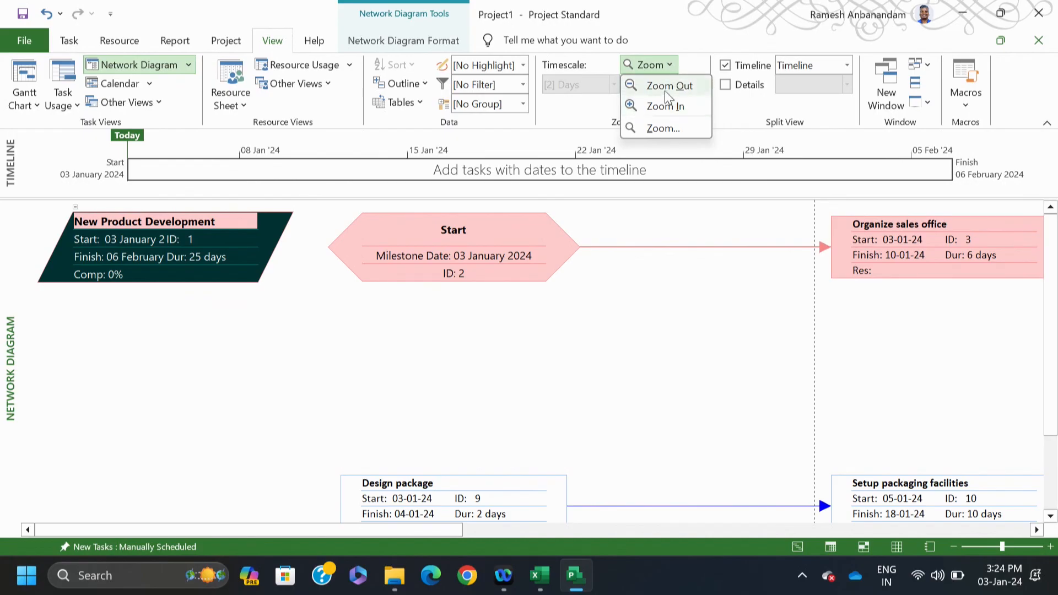
{"action": "left_click", "coordinate": [665, 87]}
{"action": "left_click", "coordinate": [650, 65]}
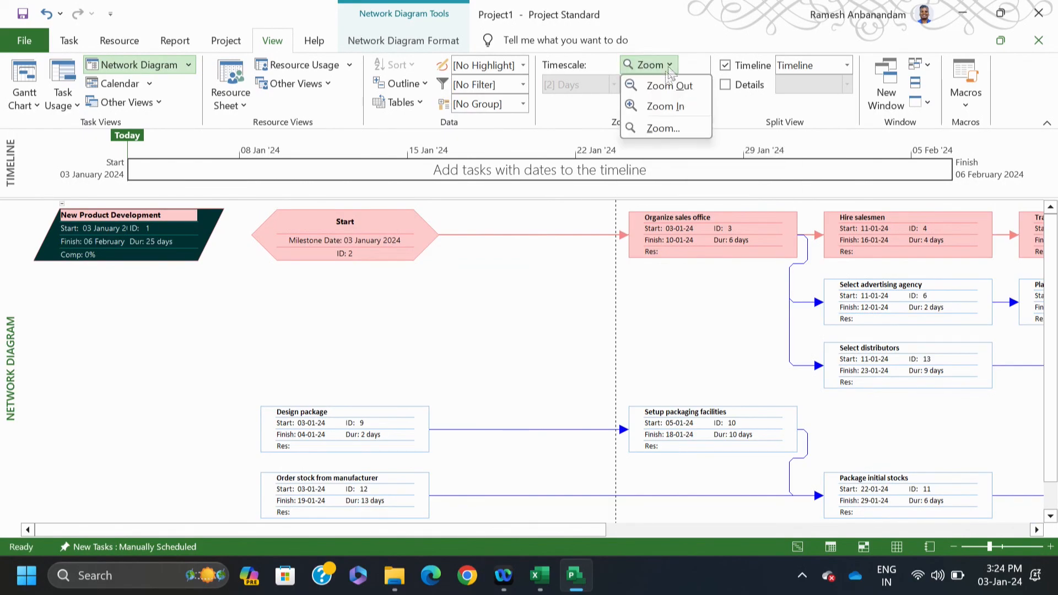
{"action": "left_click", "coordinate": [660, 86]}
{"action": "left_click", "coordinate": [650, 65]}
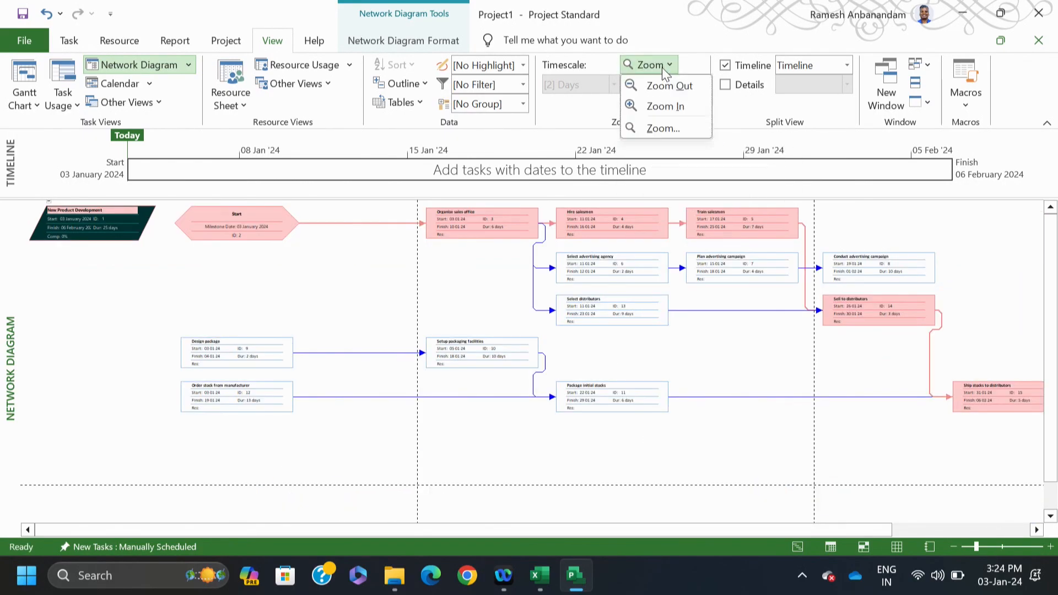
{"action": "left_click", "coordinate": [659, 88]}
{"action": "left_click", "coordinate": [650, 65]}
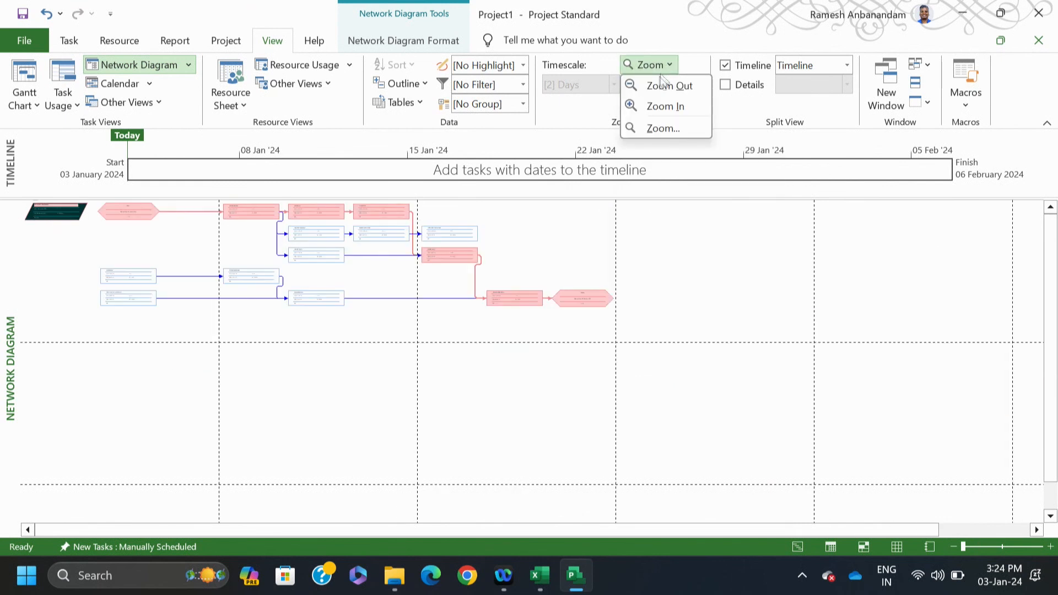
{"action": "left_click", "coordinate": [660, 107]}
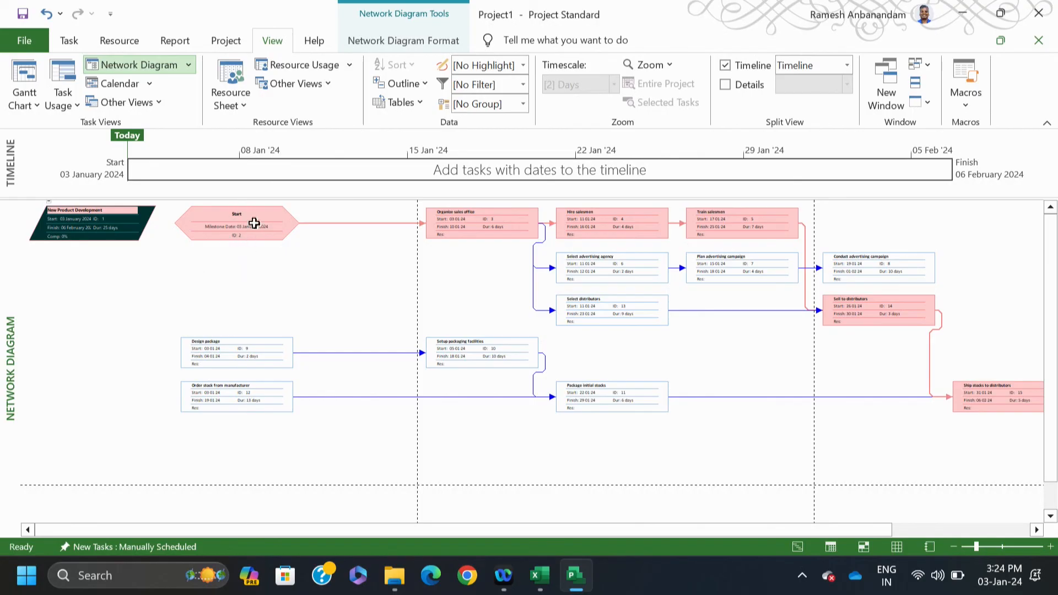
{"action": "left_click_drag", "start_coordinate": [859, 529], "coordinate": [985, 530]}
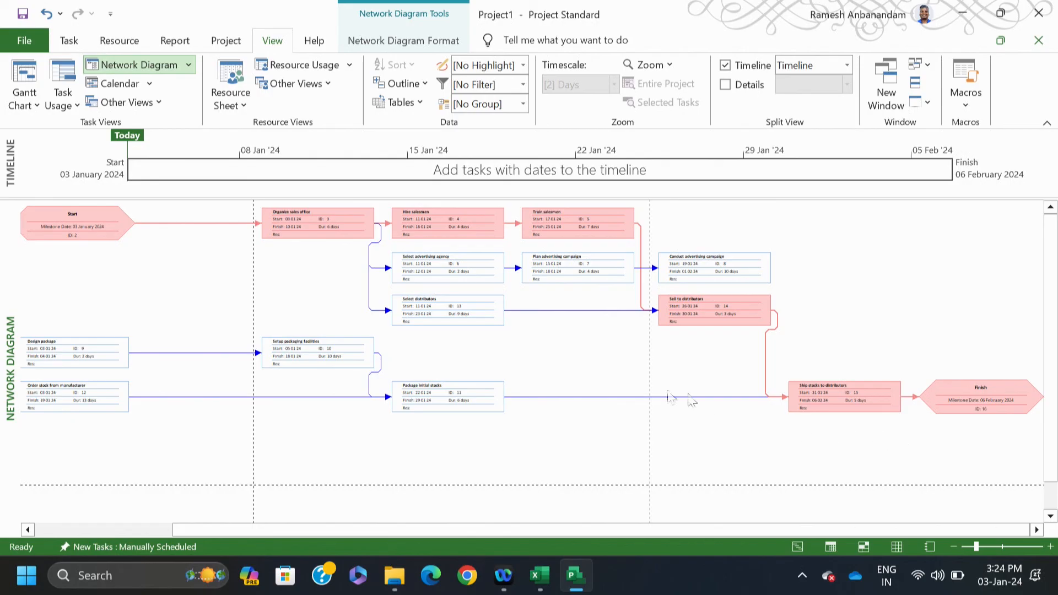
{"action": "mouse_move", "coordinate": [73, 224]}
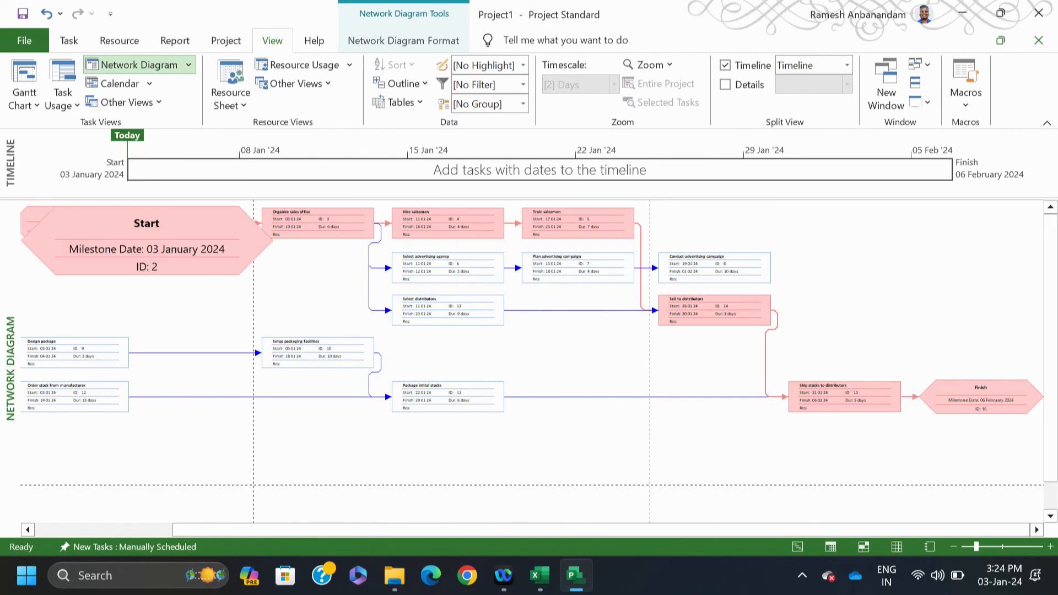
{"action": "left_click", "coordinate": [345, 227]}
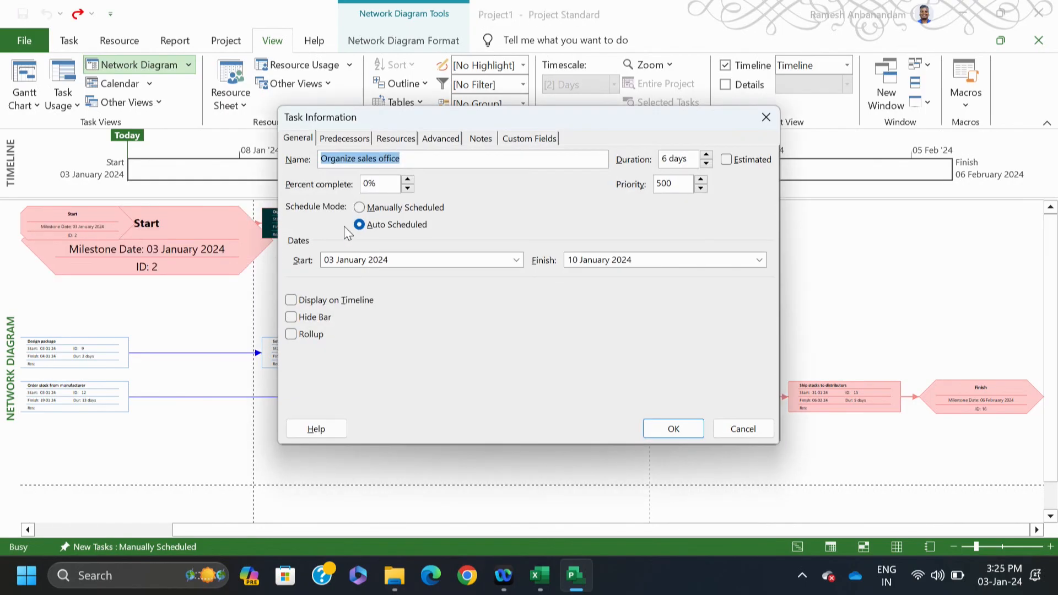
{"action": "left_click", "coordinate": [337, 140]}
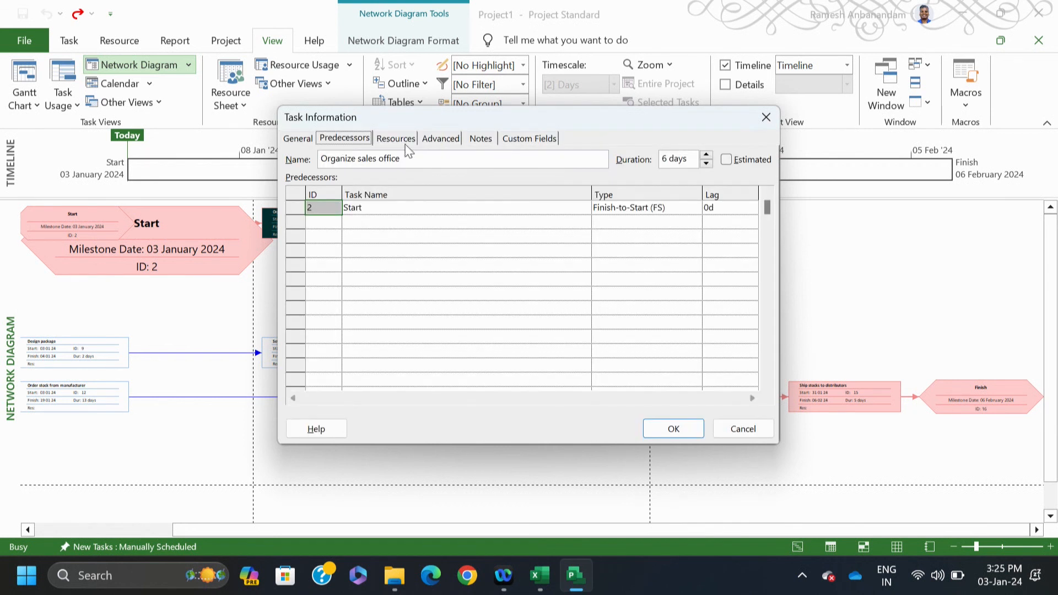
{"action": "left_click", "coordinate": [405, 141]}
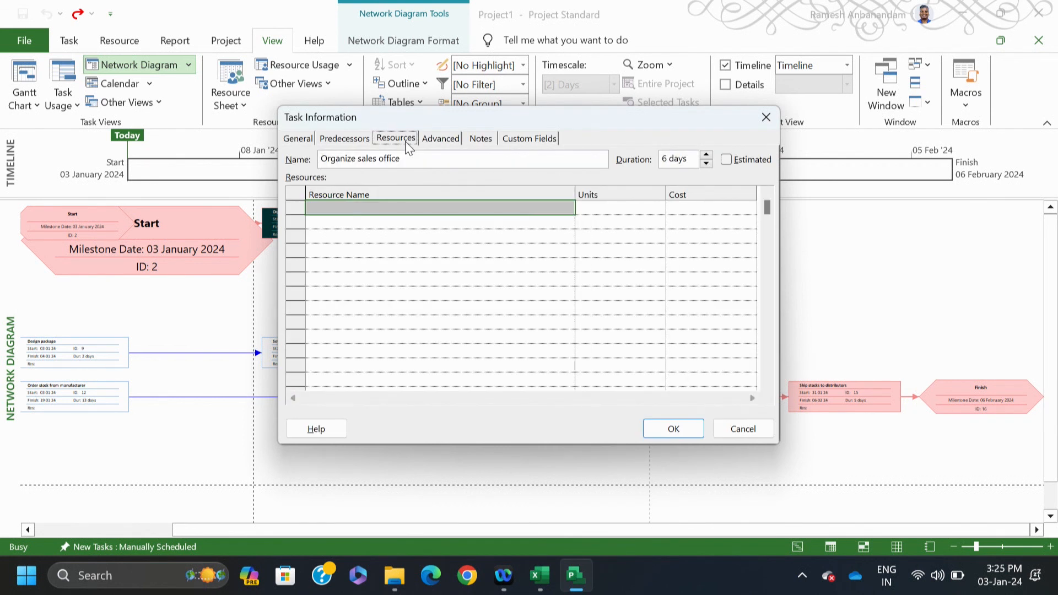
{"action": "left_click", "coordinate": [486, 142]}
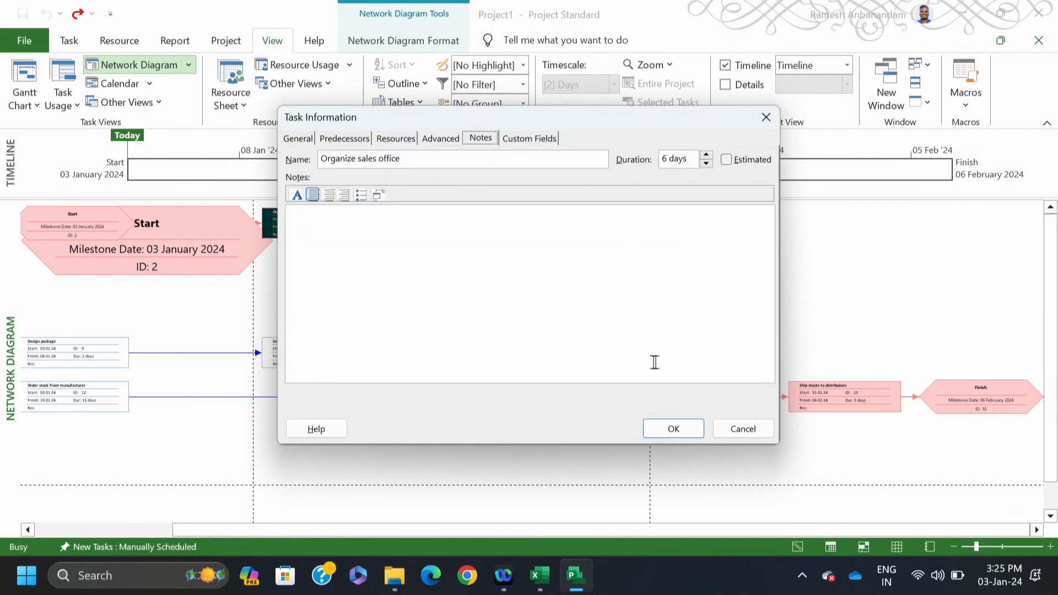
{"action": "left_click", "coordinate": [751, 437]}
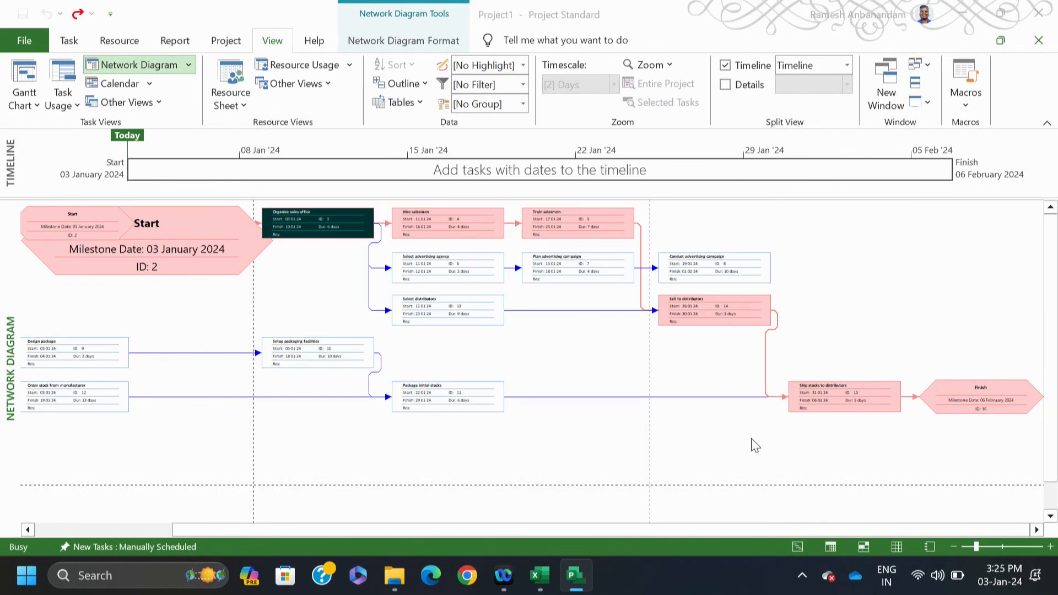
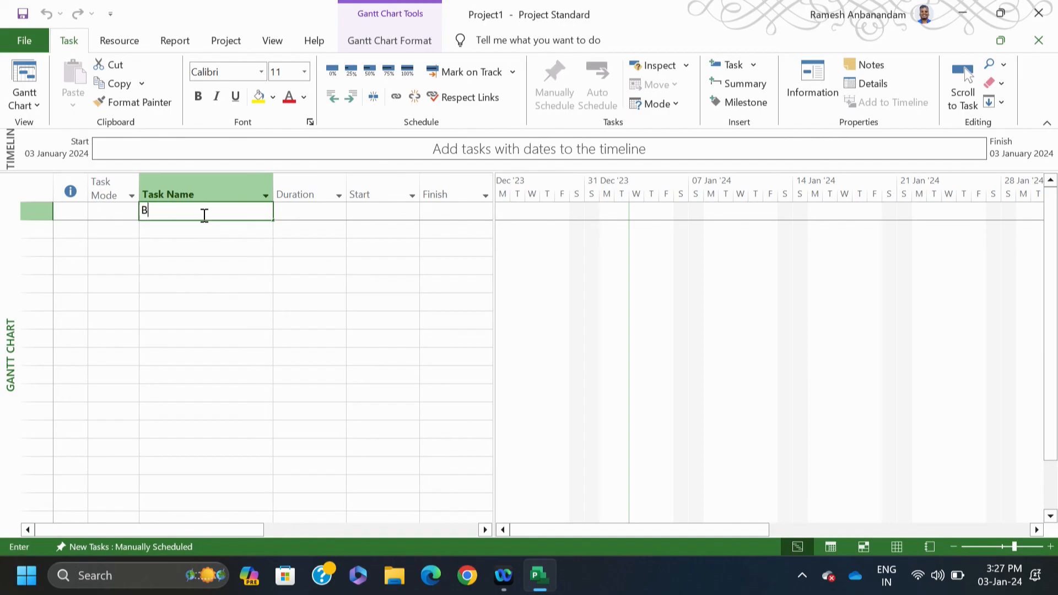
Step: Enter the tasks Building House, Project Approval, Foundation and Building House in rows 1–4
{"action": "type", "text": "ldin"}
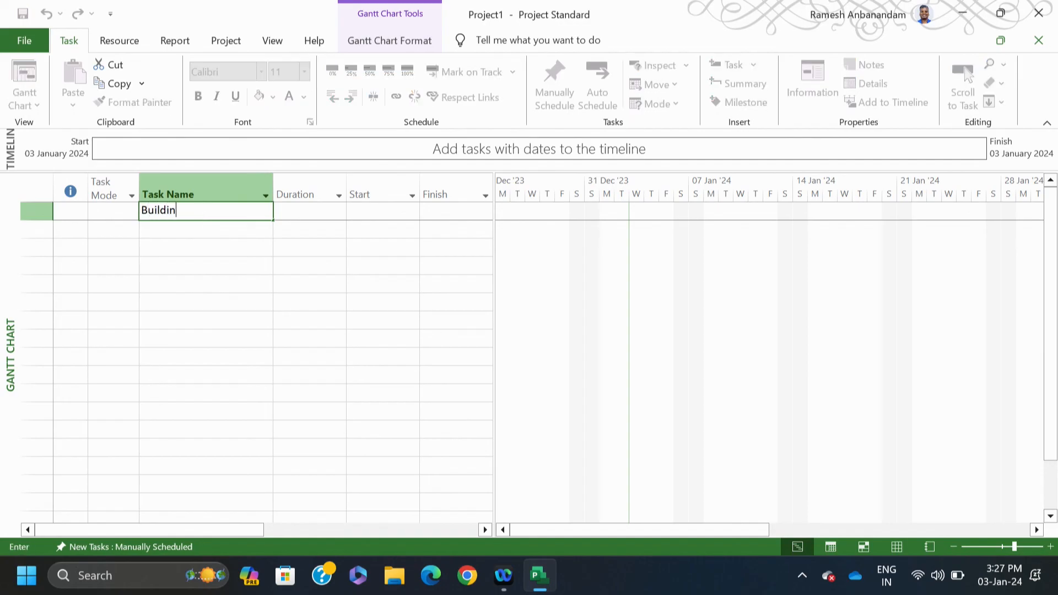
{"action": "type", "text": "g House"}
{"action": "key", "text": "Return"}
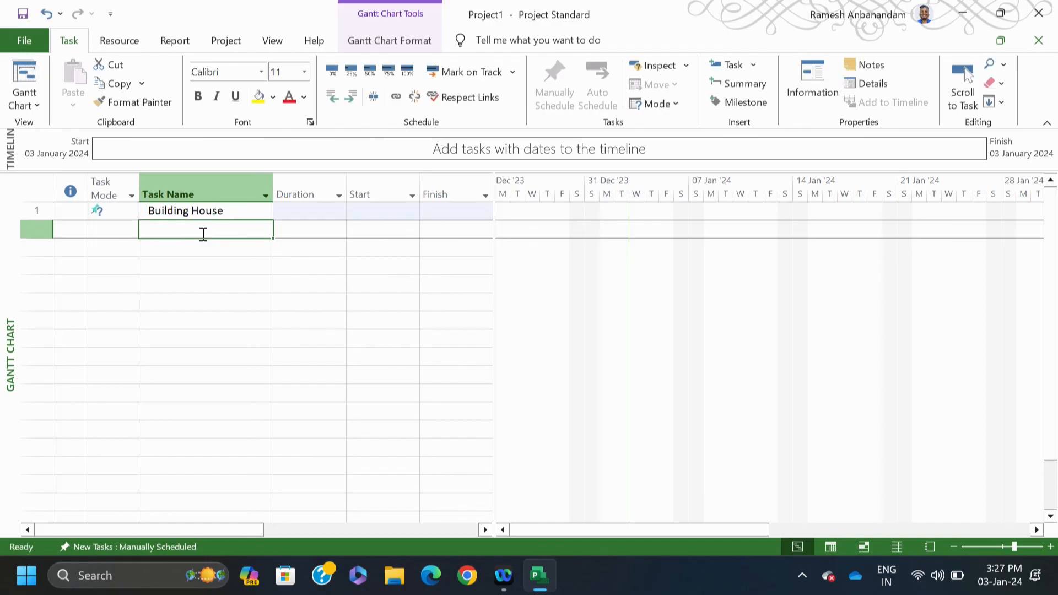
{"action": "type", "text": "Pr"}
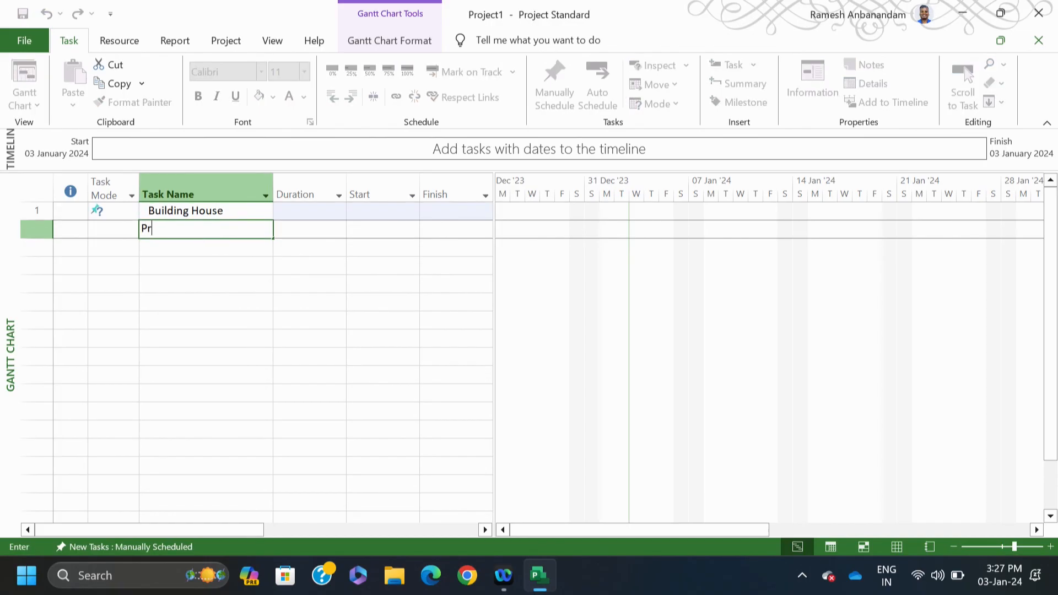
{"action": "type", "text": "oject Approval"}
{"action": "left_click", "coordinate": [210, 248]}
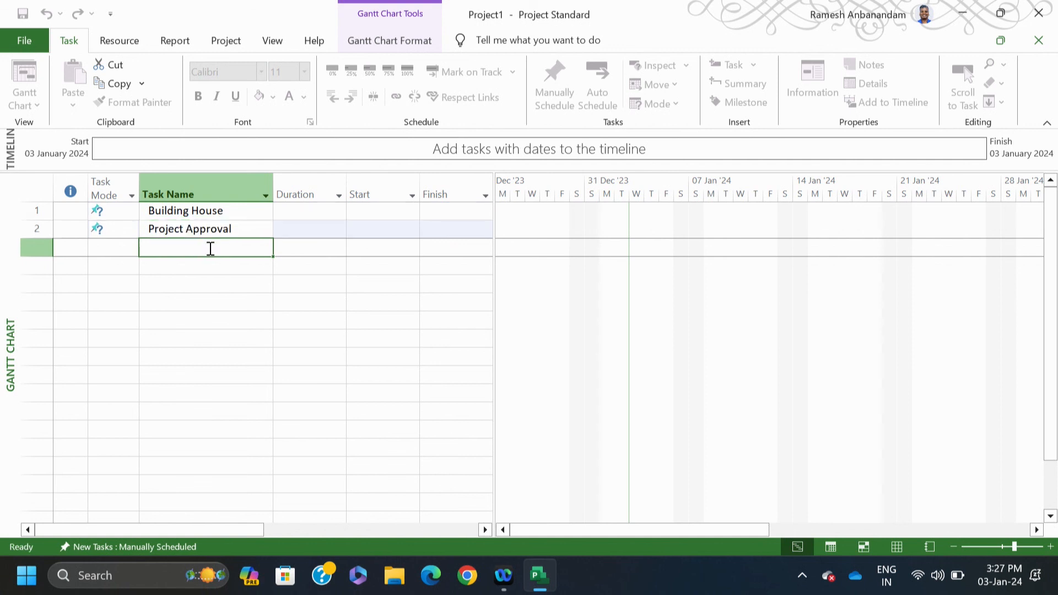
{"action": "type", "text": "Foun"}
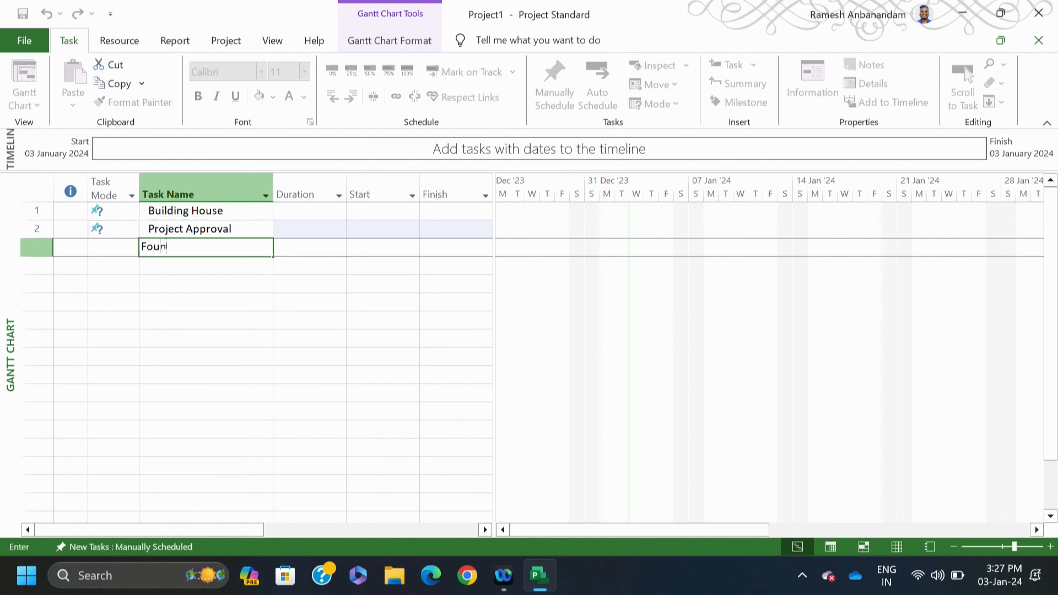
{"action": "type", "text": "dation"}
{"action": "left_click", "coordinate": [203, 270]}
{"action": "type", "text": "Building House"}
{"action": "left_click", "coordinate": [366, 318]}
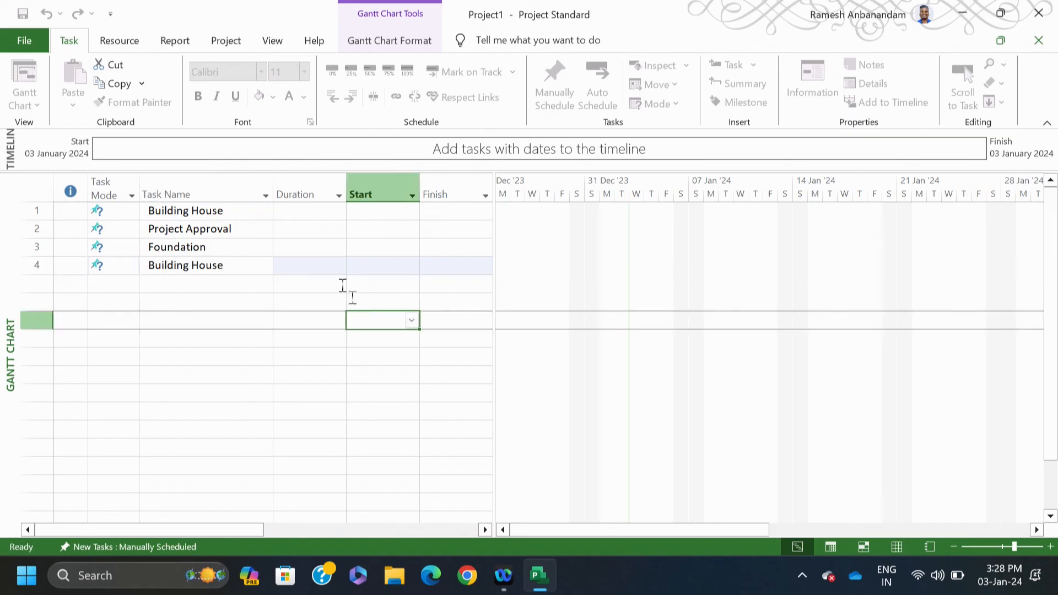
Step: Set durations of 15, 10 and 20 days, then widen the table to show Predecessors and Resource Names
{"action": "left_click", "coordinate": [309, 211]}
{"action": "type", "text": "15"}
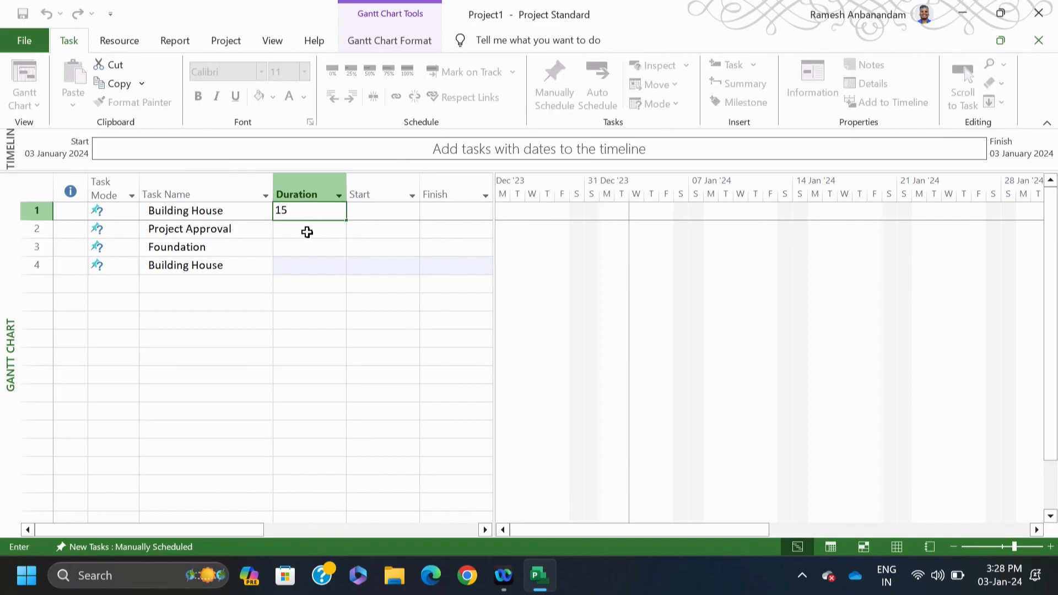
{"action": "key", "text": "BackSpace"}
{"action": "key", "text": "BackSpace"}
{"action": "left_click", "coordinate": [297, 234]}
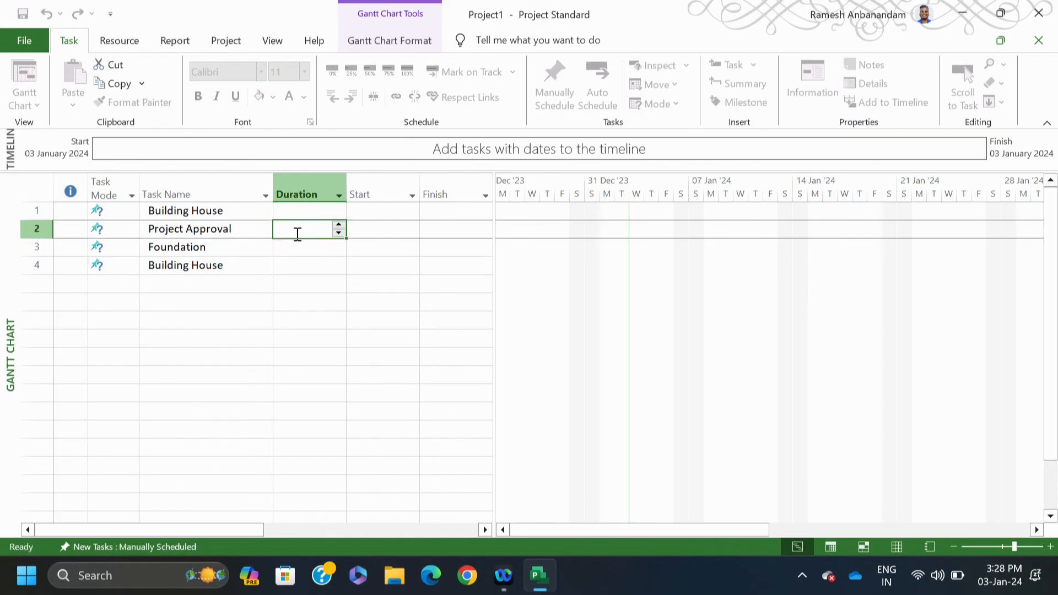
{"action": "type", "text": "15"}
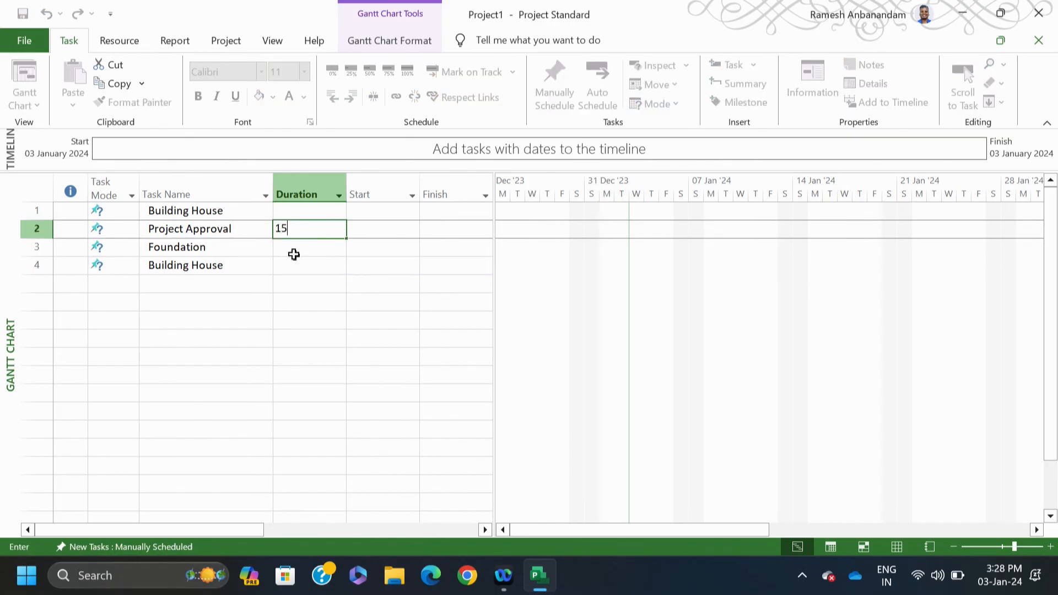
{"action": "left_click", "coordinate": [295, 252]}
{"action": "type", "text": "10"}
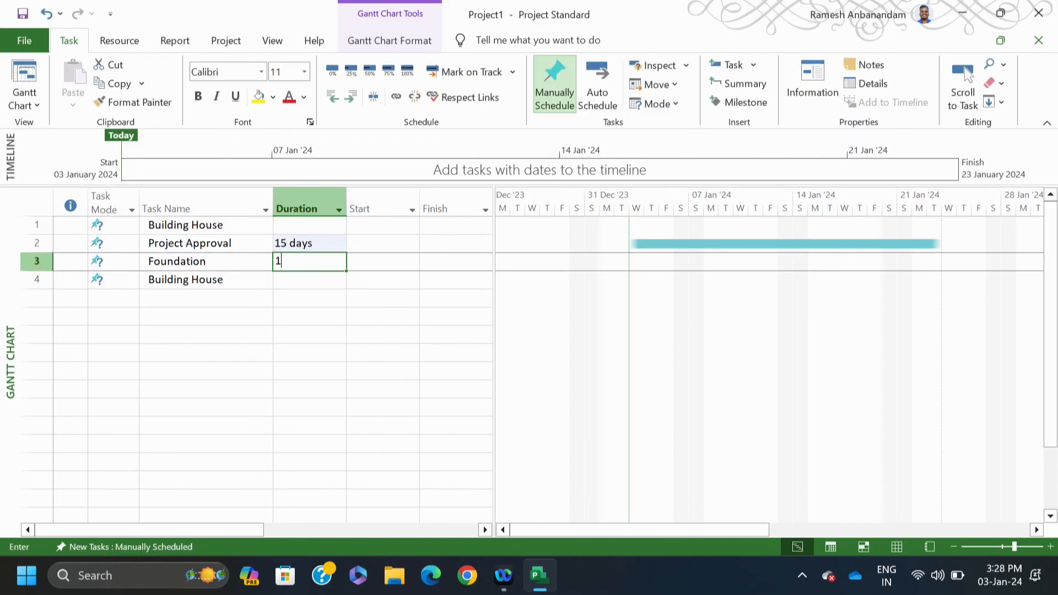
{"action": "left_click", "coordinate": [300, 282]}
{"action": "type", "text": "20"}
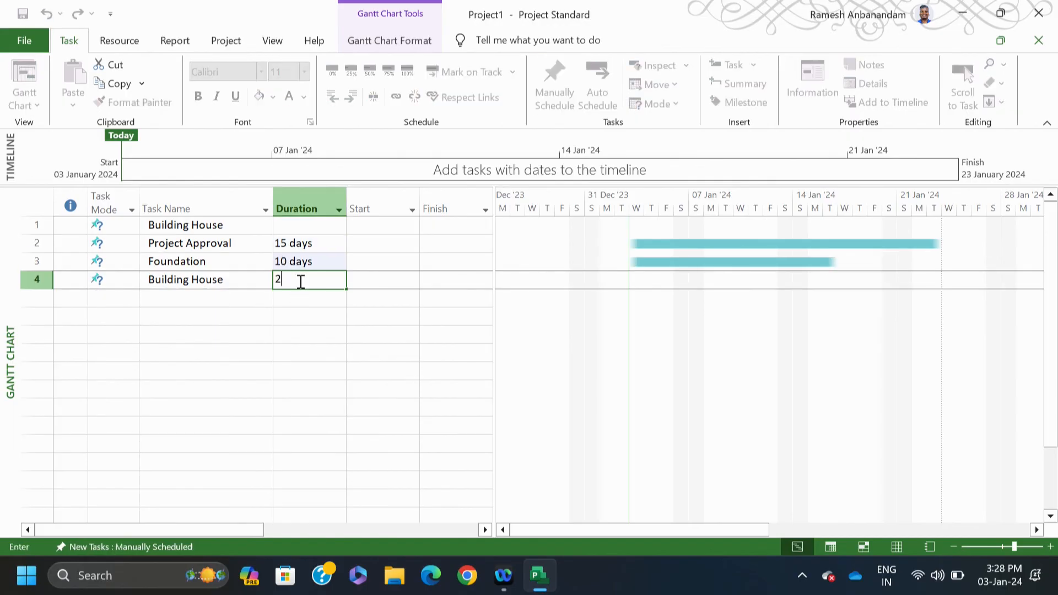
{"action": "left_click", "coordinate": [408, 337]}
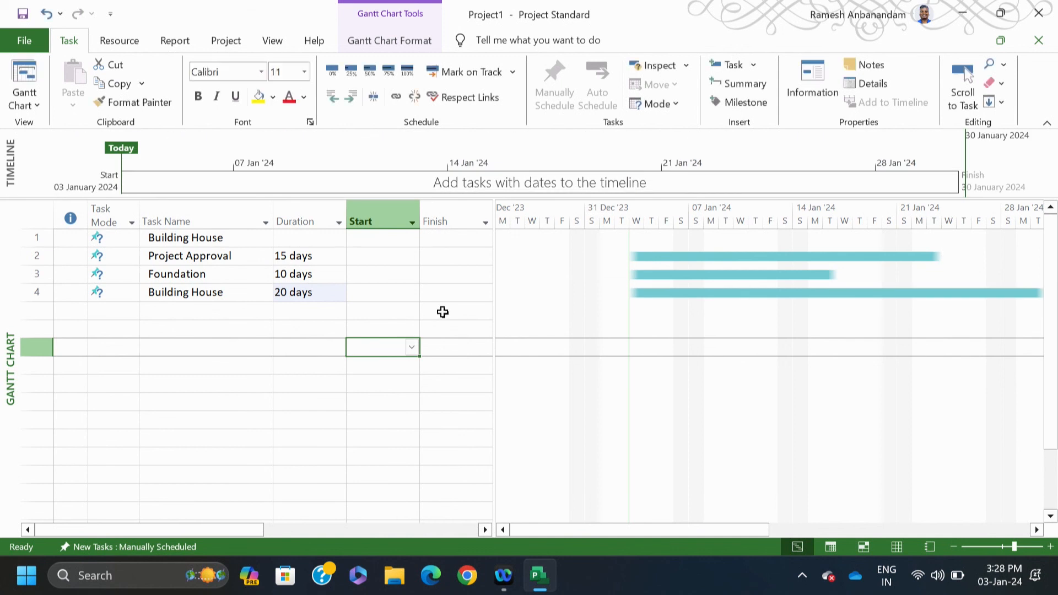
{"action": "left_click_drag", "start_coordinate": [494, 216], "coordinate": [659, 195]}
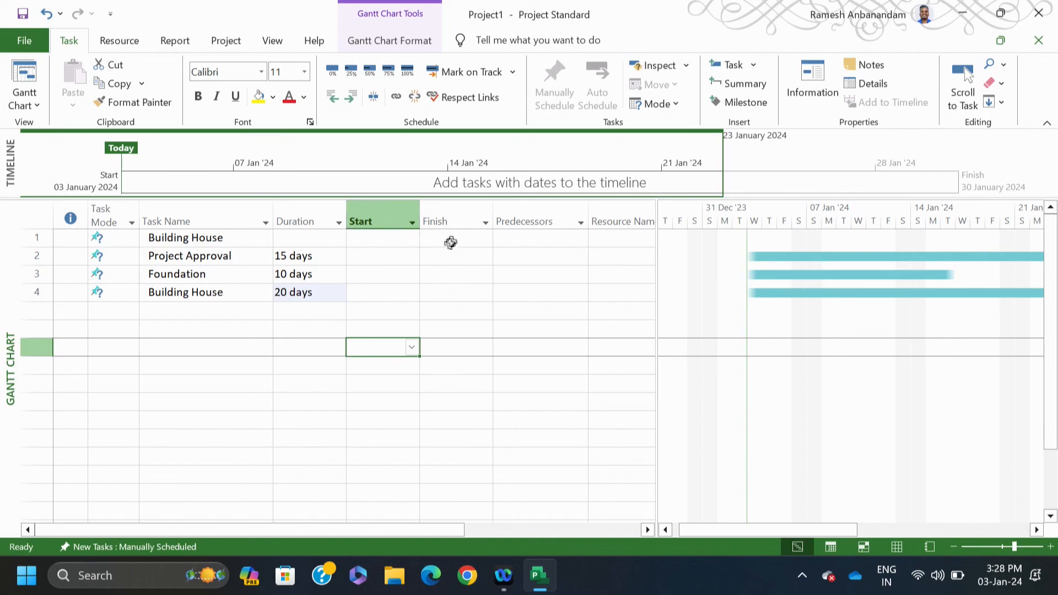
Step: Link Project Approval, Foundation and Building House in sequence, finishing 05 March 2024
{"action": "left_click", "coordinate": [395, 97]}
{"action": "left_click", "coordinate": [442, 313]}
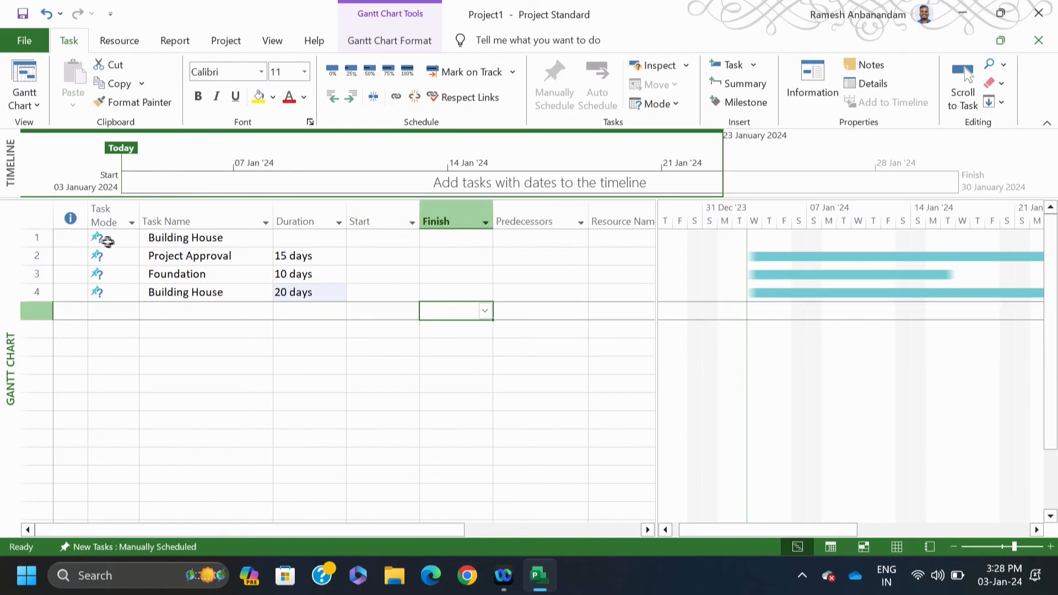
{"action": "left_click_drag", "start_coordinate": [32, 260], "coordinate": [37, 291]}
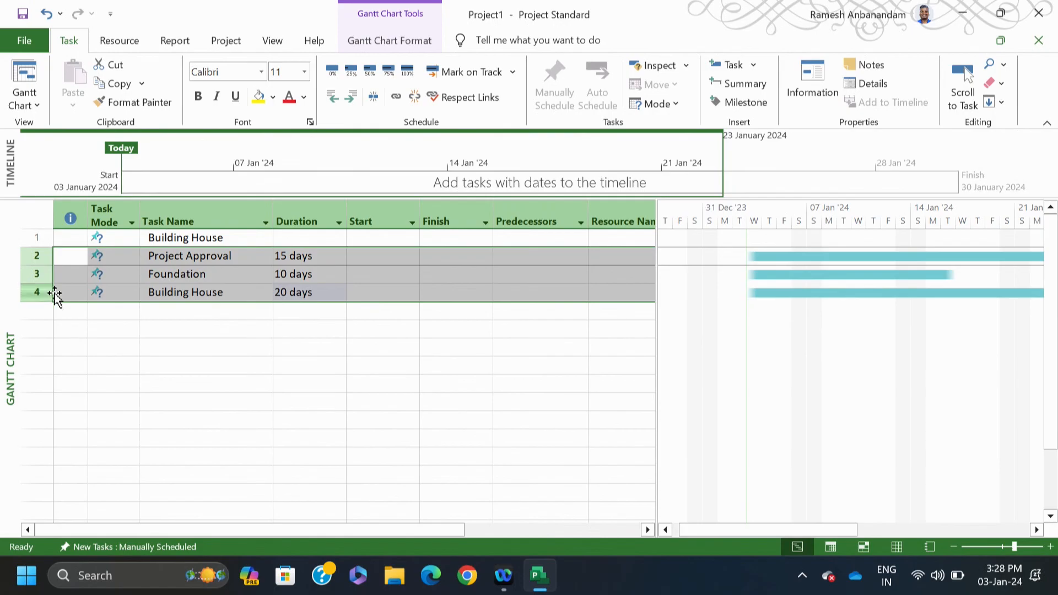
{"action": "left_click", "coordinate": [396, 98]}
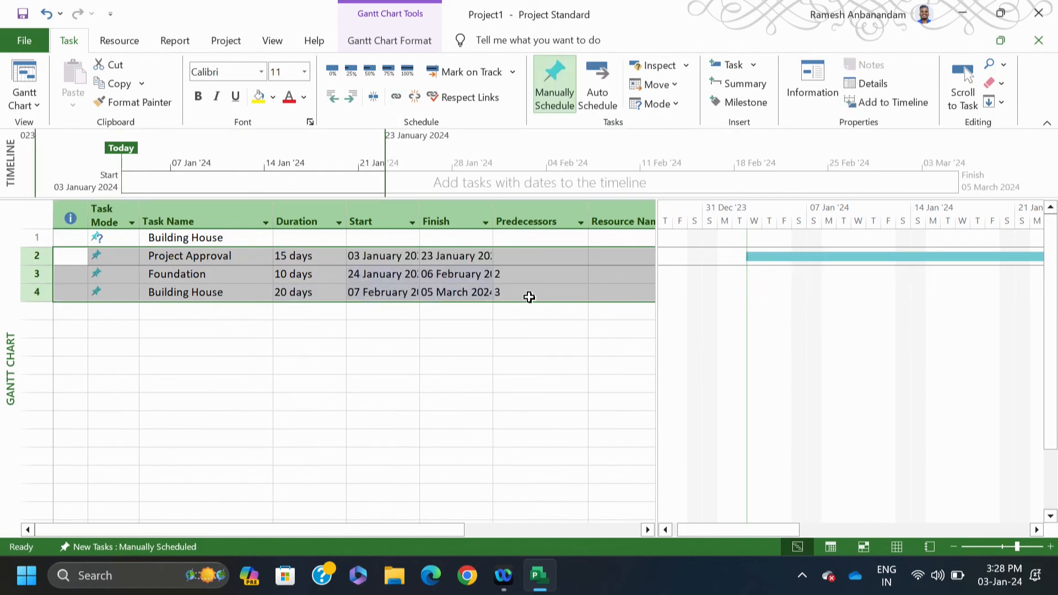
{"action": "left_click", "coordinate": [535, 277]}
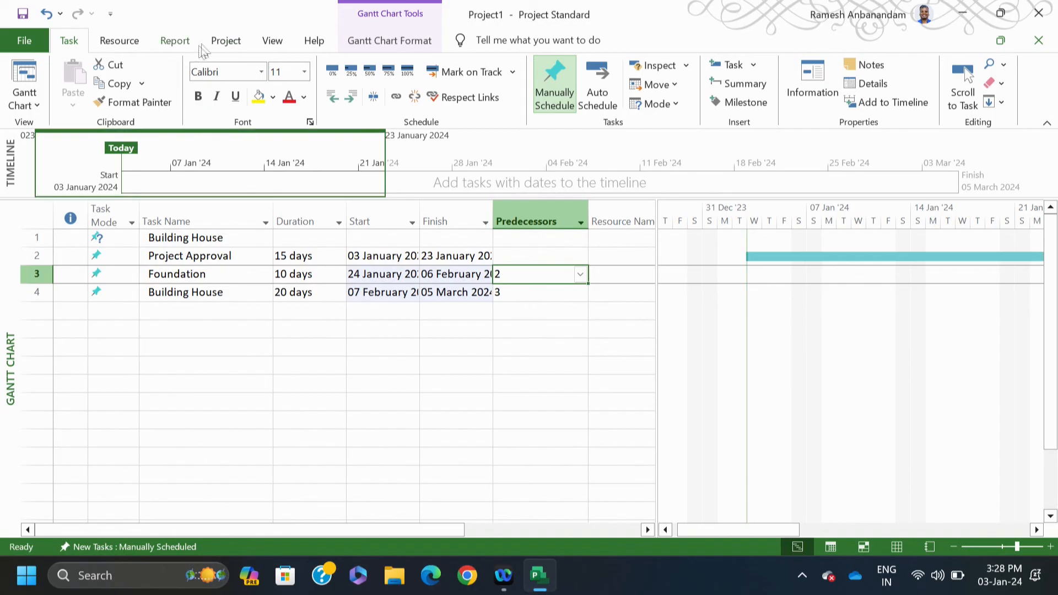
{"action": "left_click", "coordinate": [226, 41]}
{"action": "left_click", "coordinate": [200, 91]}
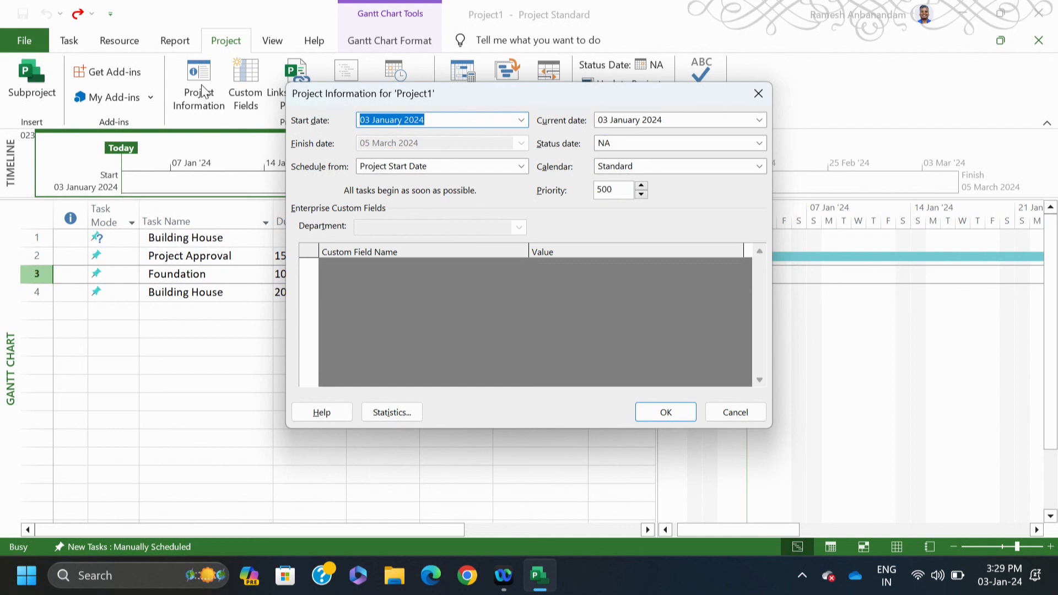
{"action": "left_click", "coordinate": [665, 412]}
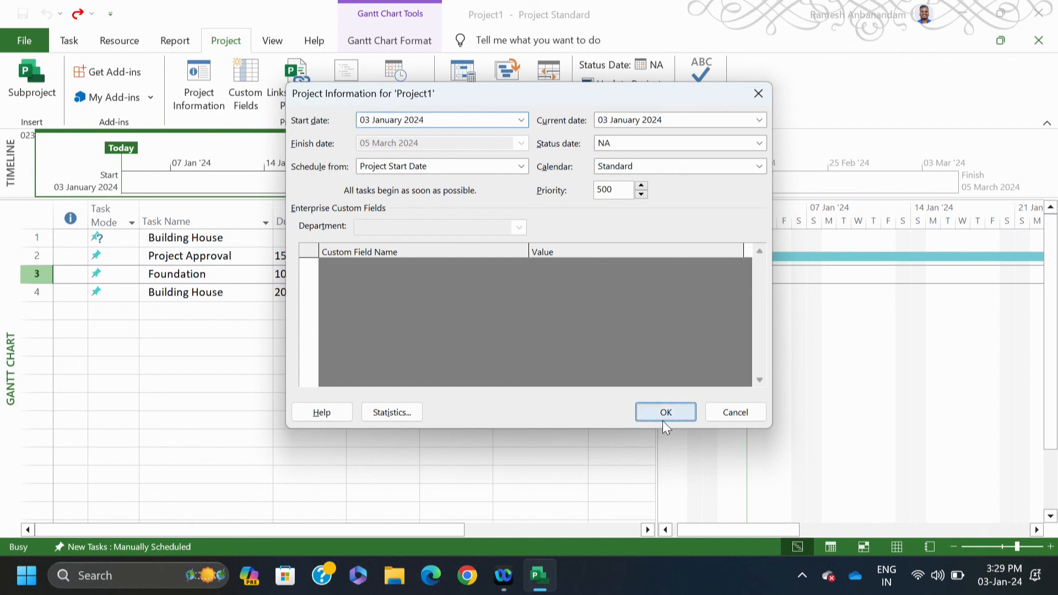
{"action": "left_click", "coordinate": [397, 92]}
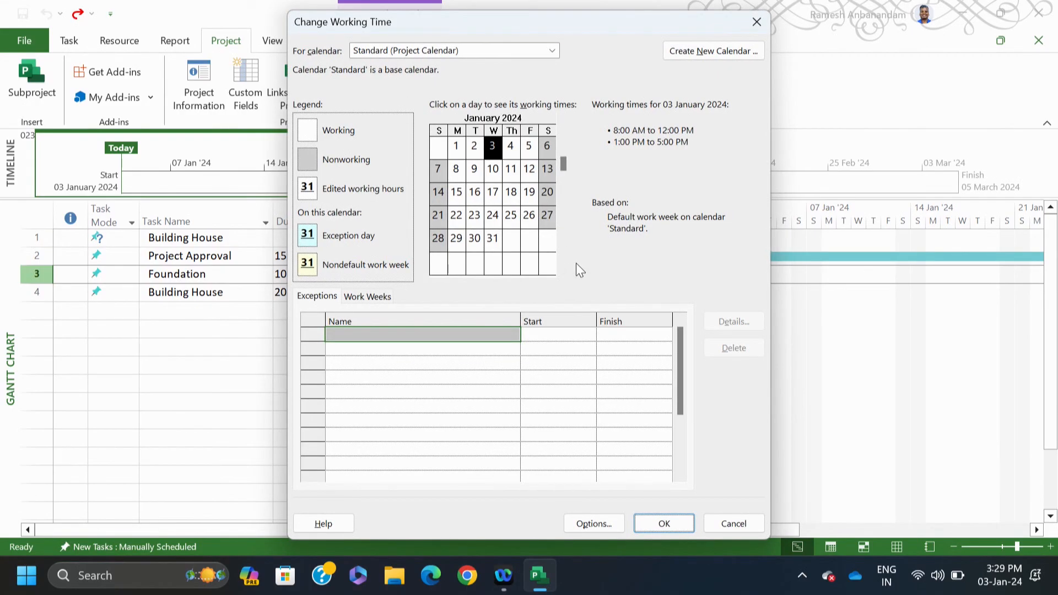
{"action": "left_click", "coordinate": [664, 523]}
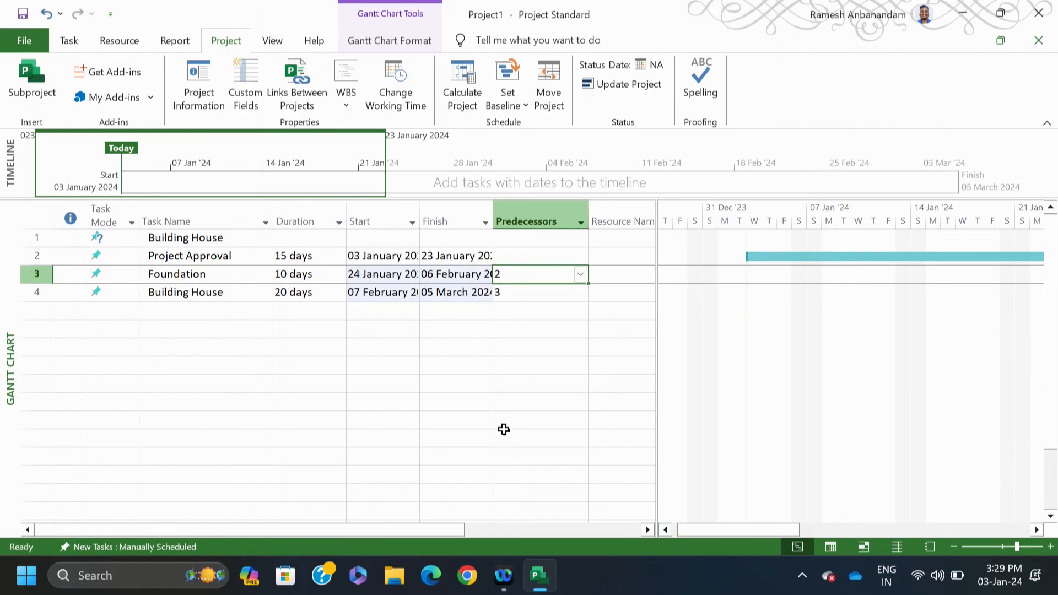
{"action": "left_click", "coordinate": [99, 238]}
{"action": "left_click_drag", "start_coordinate": [100, 237], "coordinate": [97, 292]}
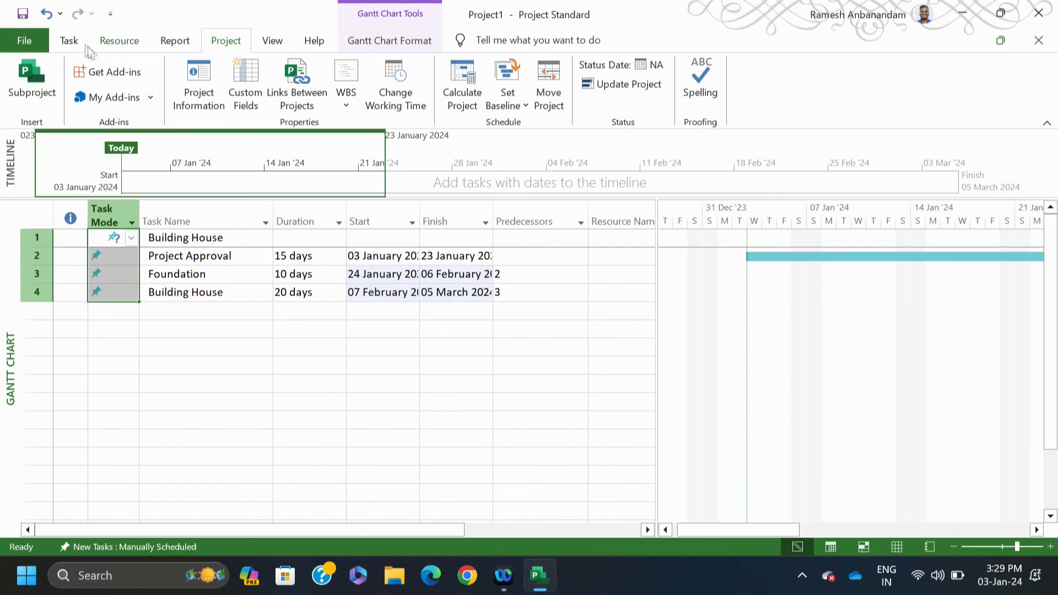
Step: Switch all four tasks to Auto Schedule mode
{"action": "left_click", "coordinate": [69, 40]}
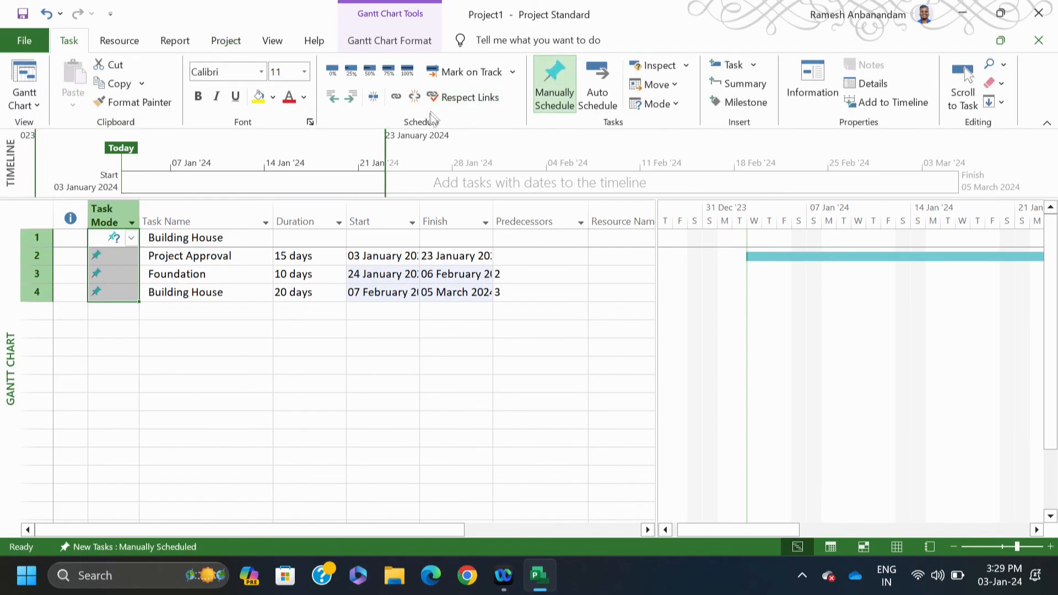
{"action": "left_click", "coordinate": [597, 84]}
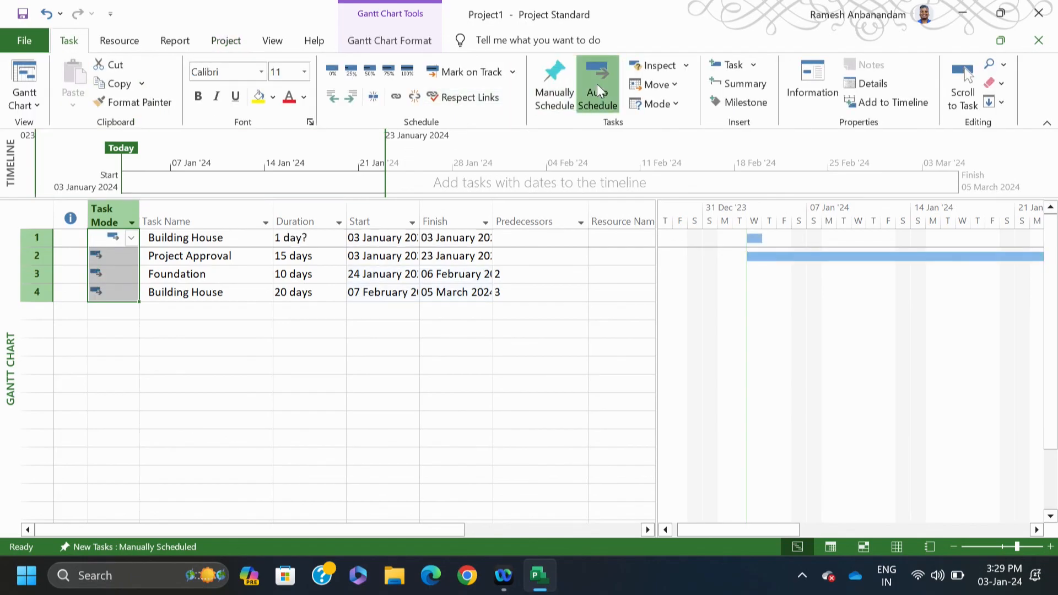
{"action": "left_click_drag", "start_coordinate": [721, 531], "coordinate": [683, 512]}
{"action": "left_click", "coordinate": [542, 438]}
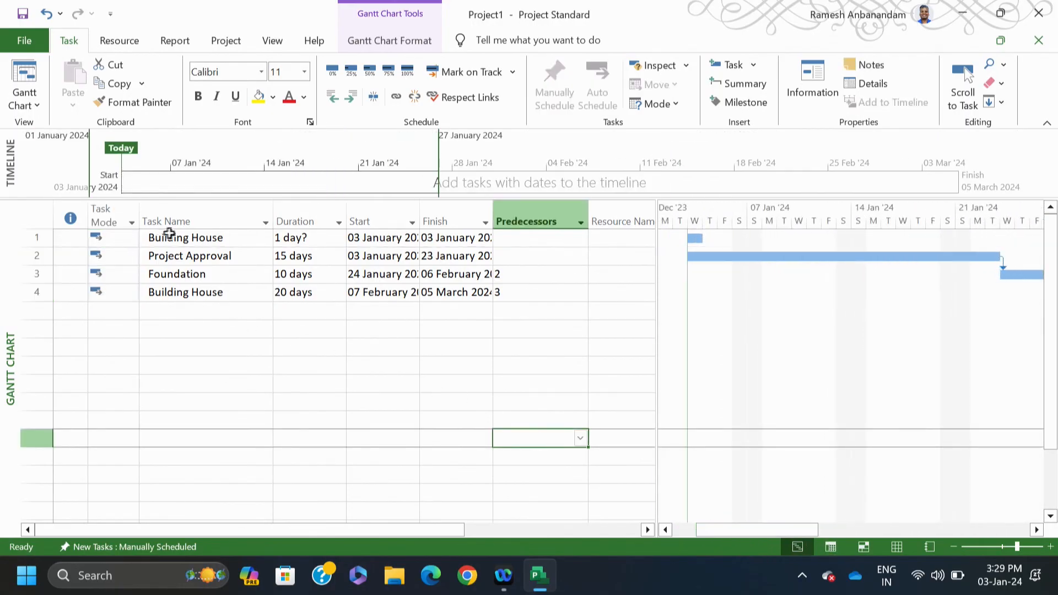
Step: Indent Project Approval, Foundation and Building House under Building House, then switch to the Resource Sheet
{"action": "left_click_drag", "start_coordinate": [165, 259], "coordinate": [171, 293]}
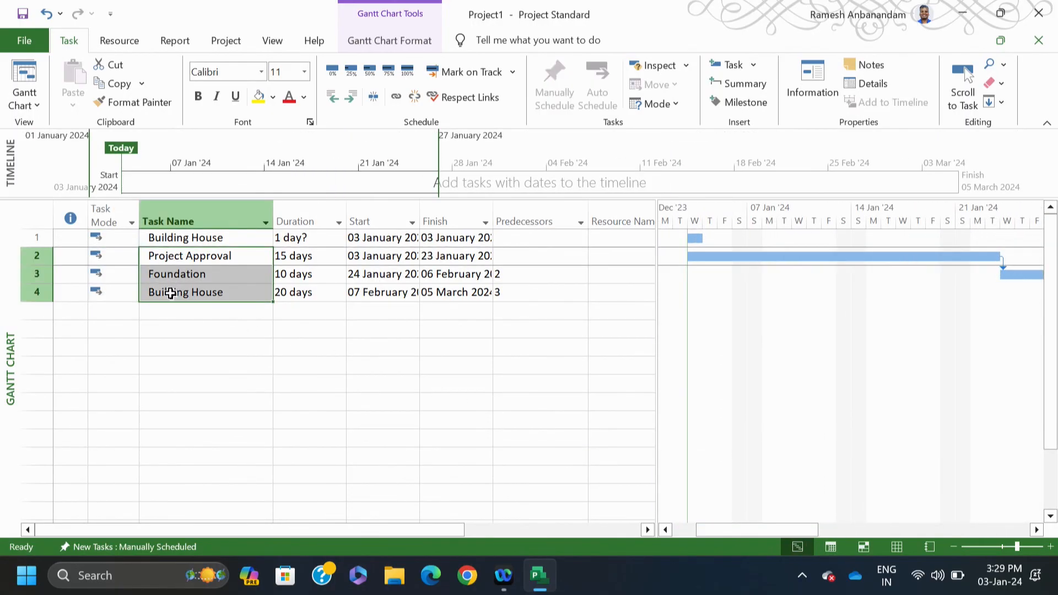
{"action": "left_click", "coordinate": [349, 96]}
{"action": "left_click", "coordinate": [391, 329]}
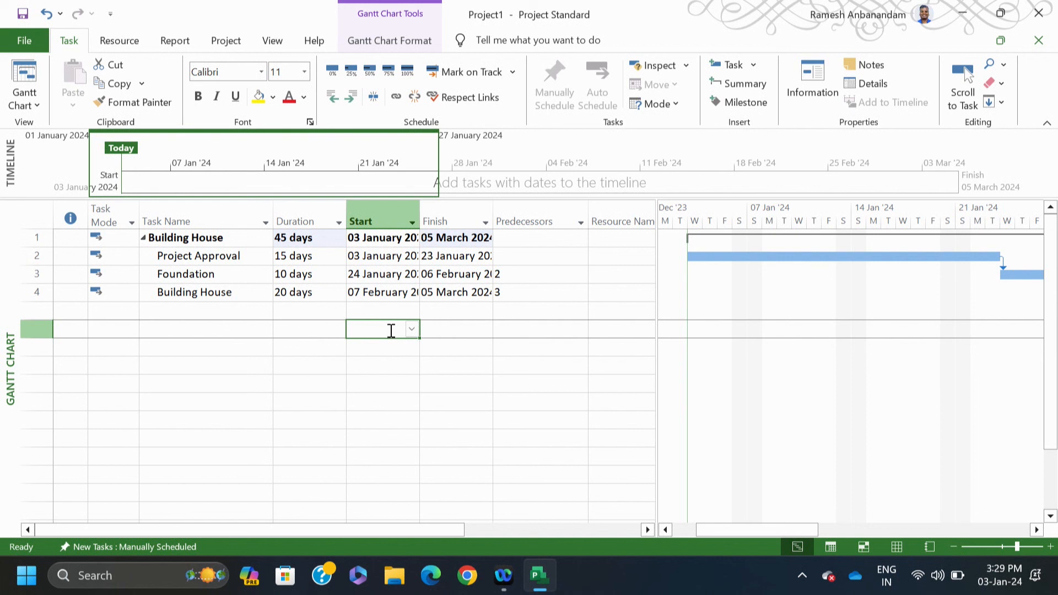
{"action": "left_click", "coordinate": [379, 418]}
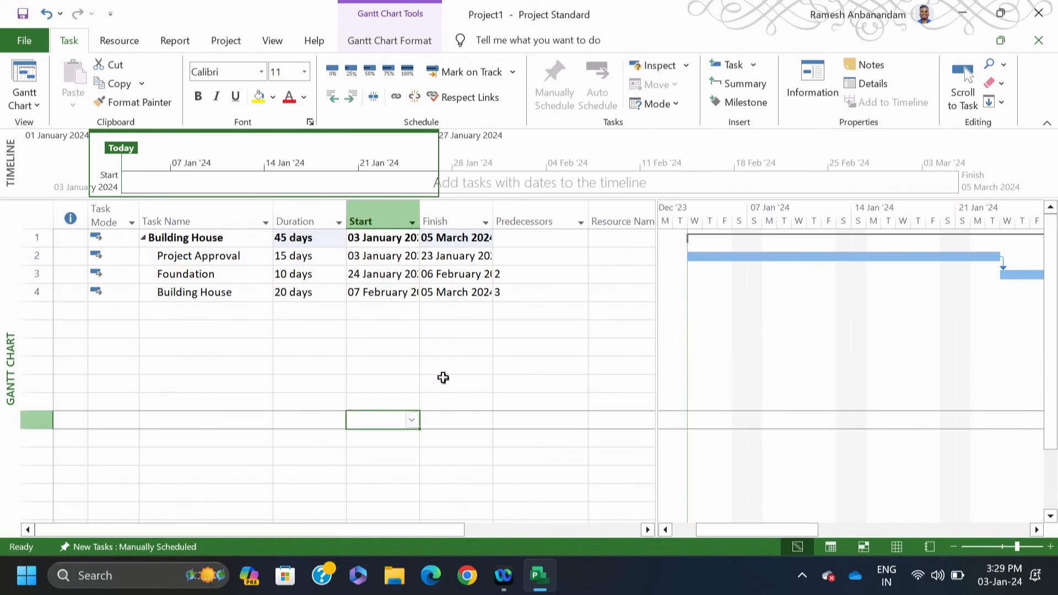
{"action": "left_click", "coordinate": [36, 113]}
{"action": "left_click", "coordinate": [54, 205]}
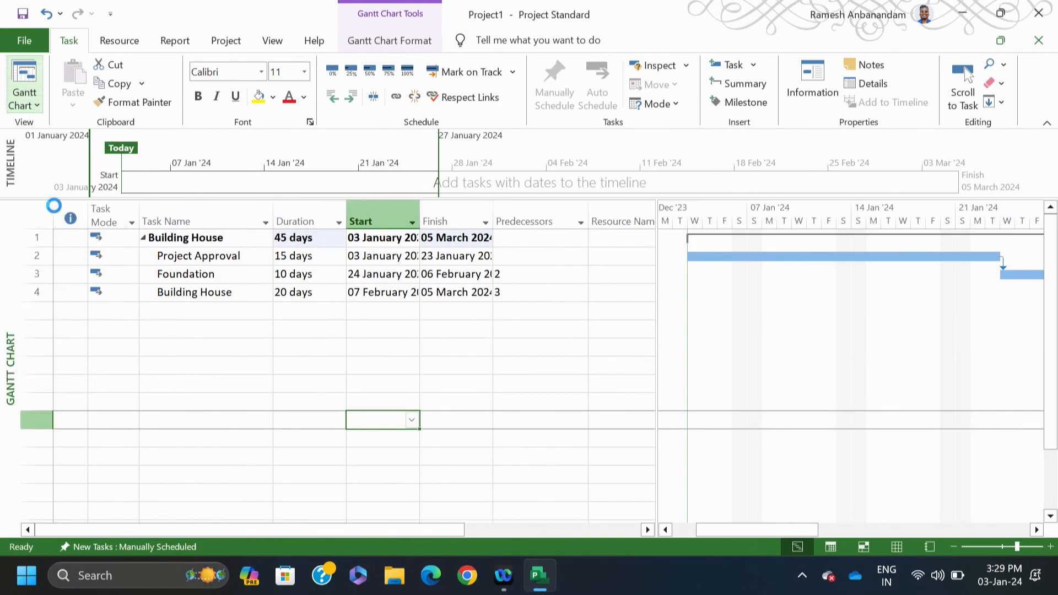
Step: Add Crane as a Work resource with 100% max units and a $100.00/hr standard rate
{"action": "left_click", "coordinate": [378, 340]}
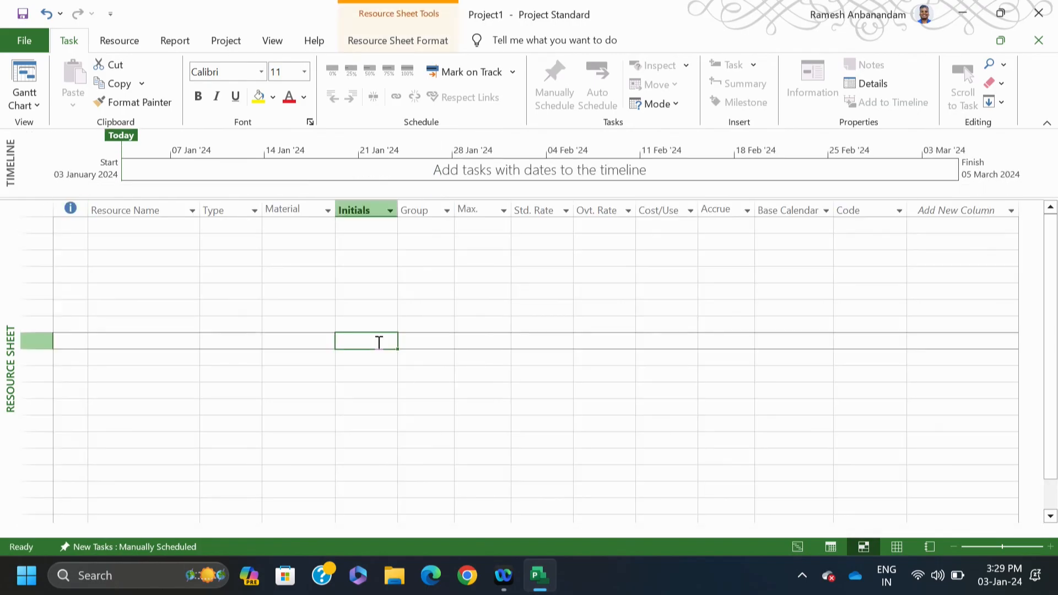
{"action": "left_click", "coordinate": [168, 227]}
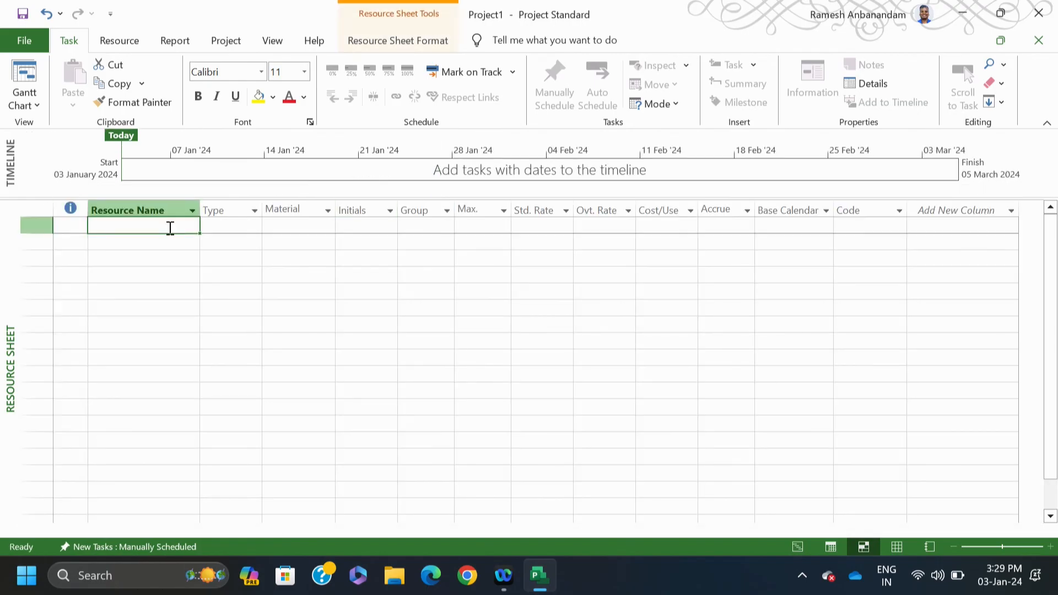
{"action": "type", "text": "Crane"}
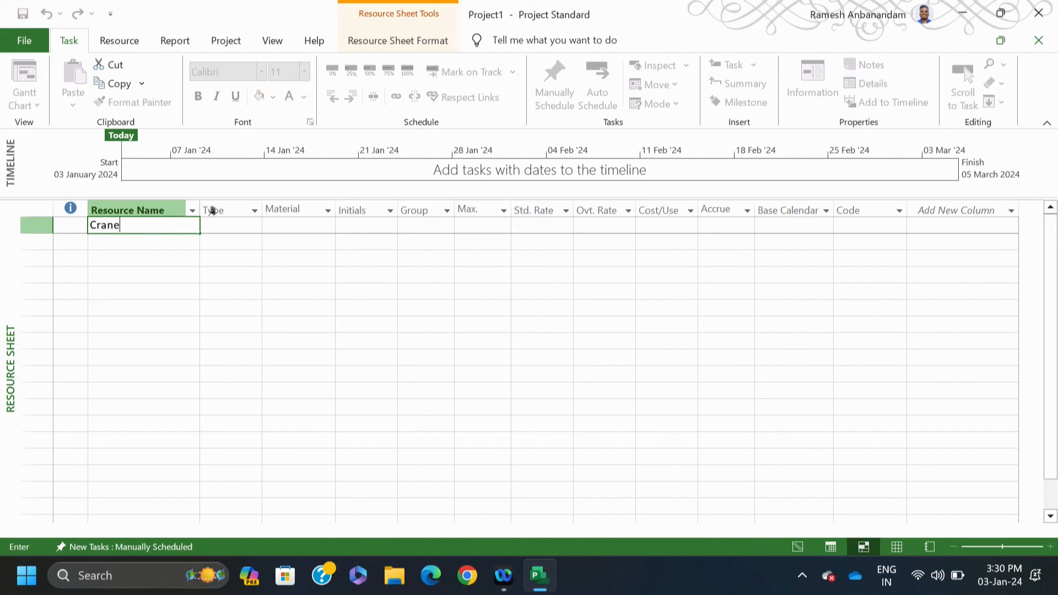
{"action": "left_click", "coordinate": [243, 225]}
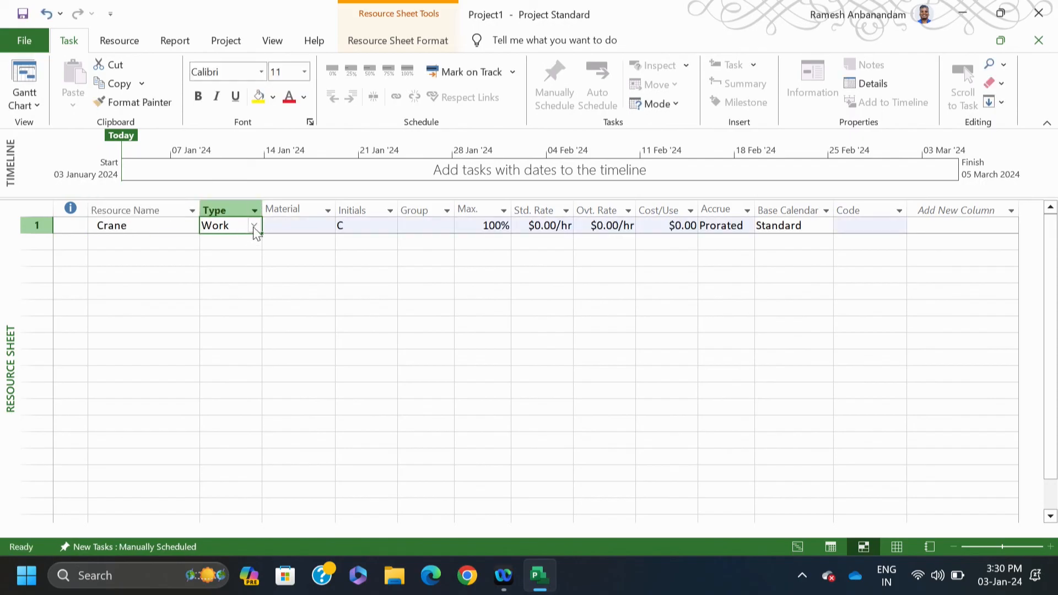
{"action": "left_click", "coordinate": [254, 227]}
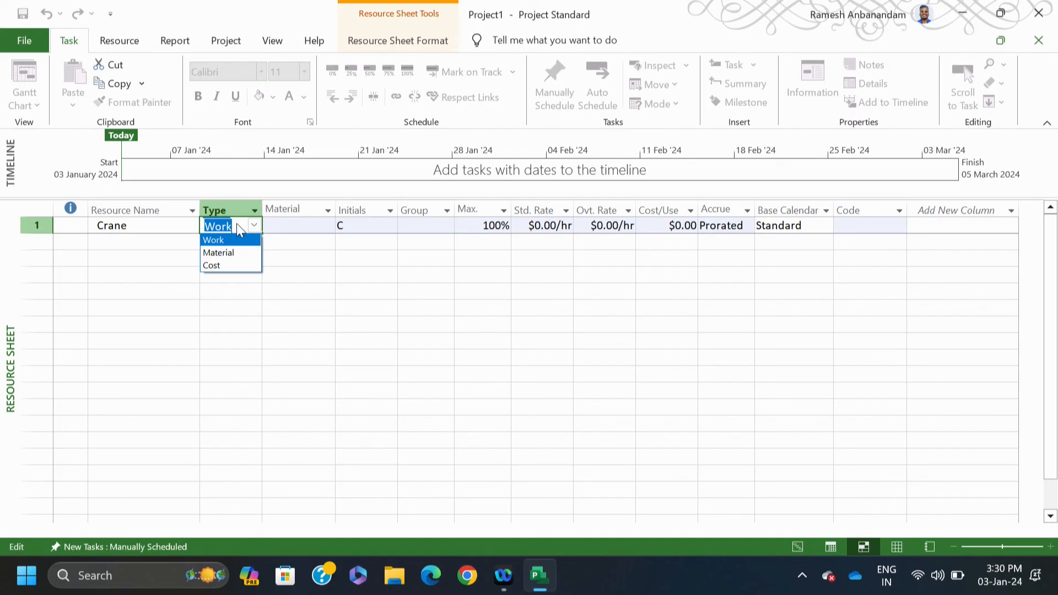
{"action": "left_click", "coordinate": [296, 220]}
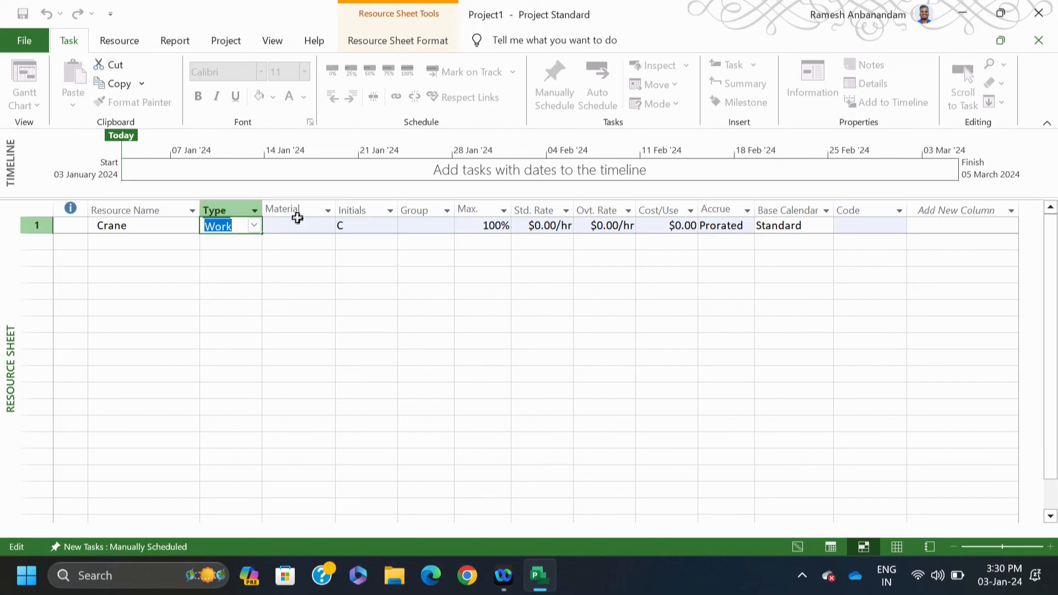
{"action": "left_click", "coordinate": [481, 226]}
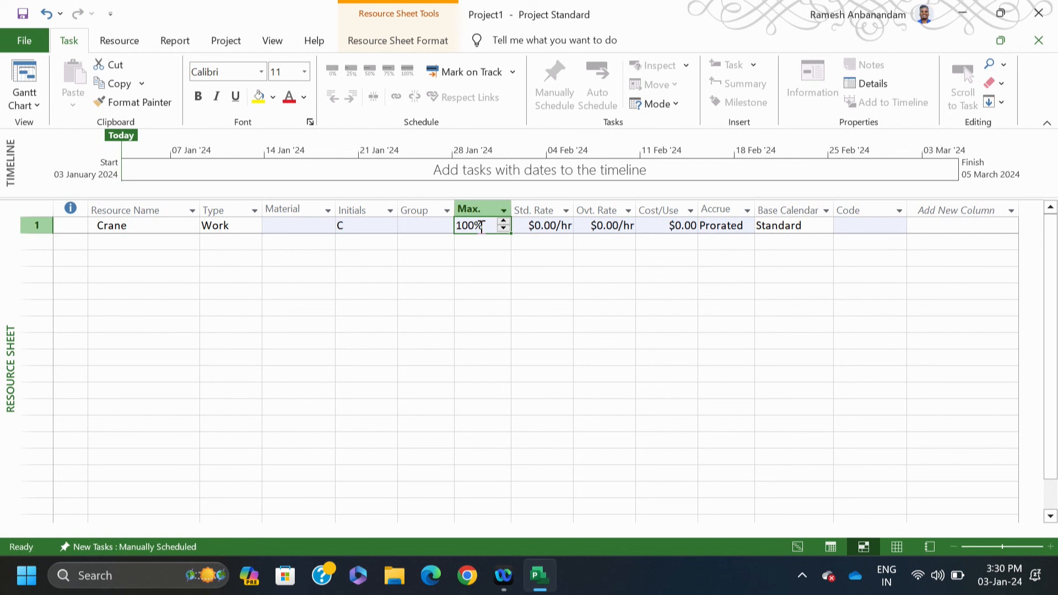
{"action": "left_click", "coordinate": [541, 227]}
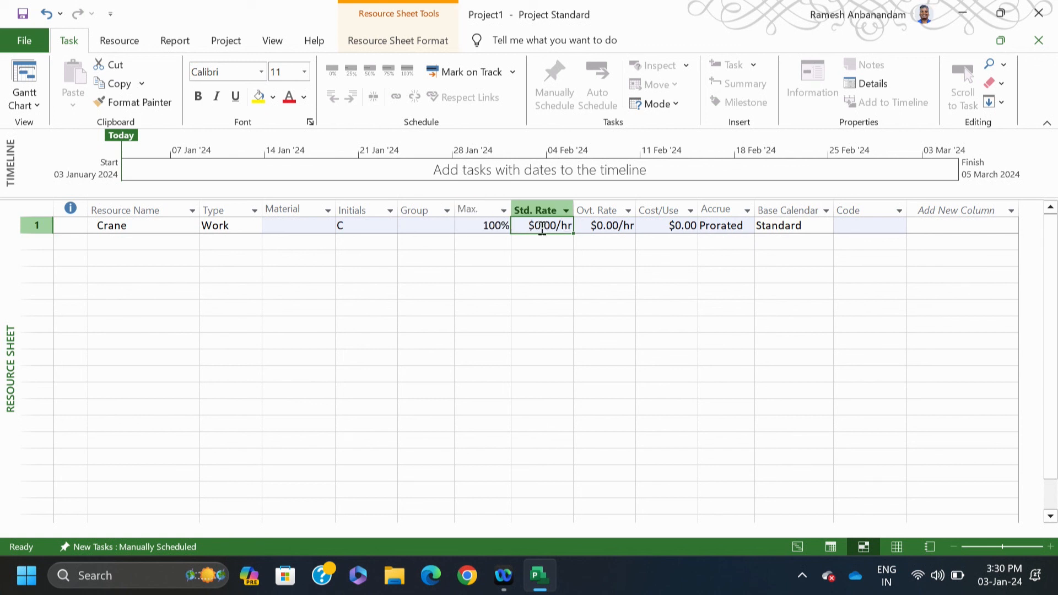
{"action": "type", "text": "100.00/hr"}
{"action": "left_click", "coordinate": [685, 274]}
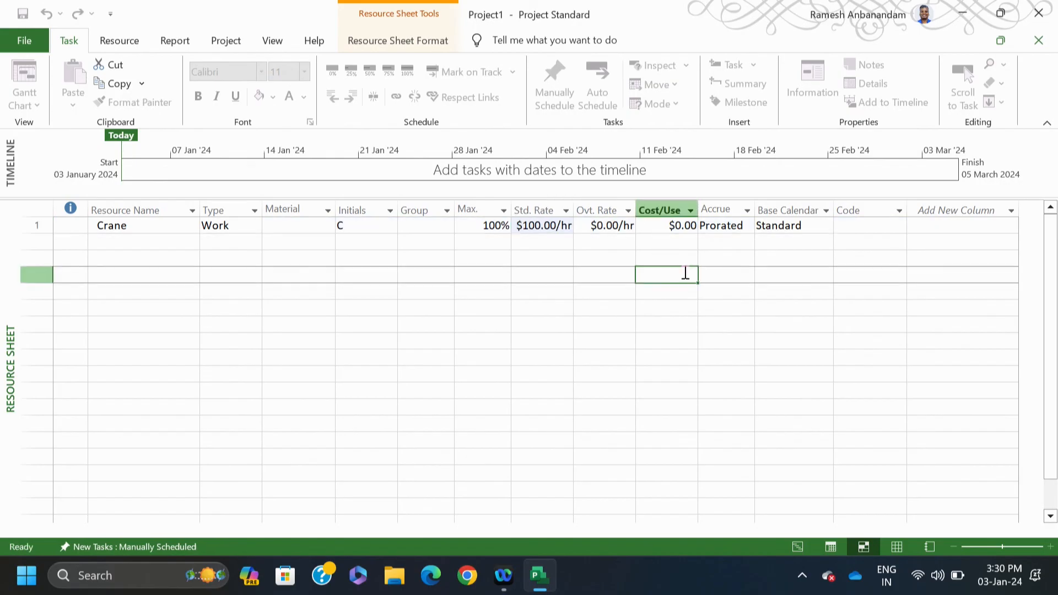
Step: Give Crane a $120.00/hr overtime rate, $200.00 cost per use, Prorated accrual and Standard calendar
{"action": "left_click", "coordinate": [608, 229]}
{"action": "type", "text": "120"}
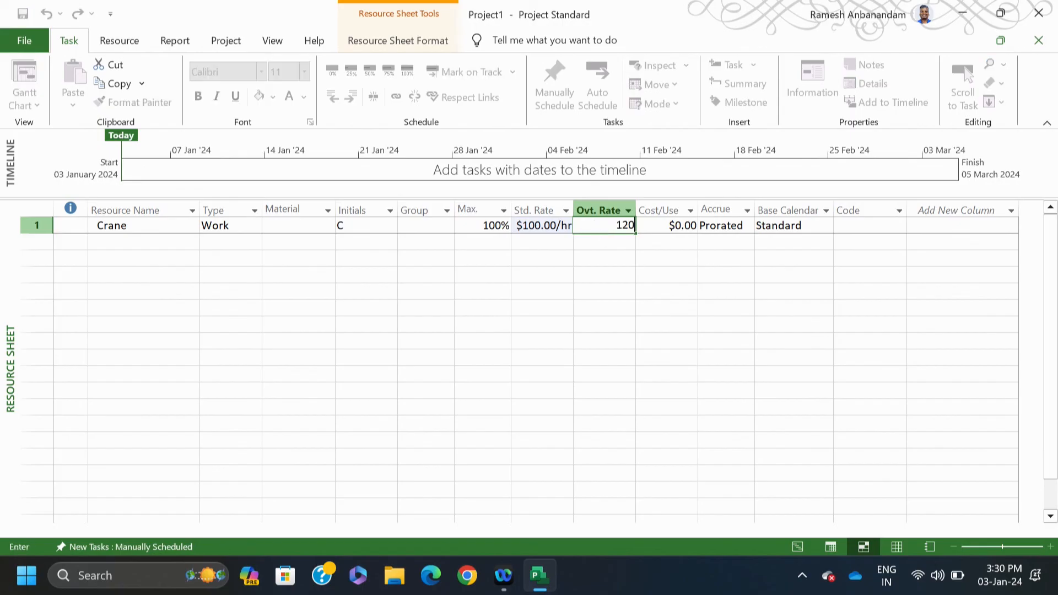
{"action": "left_click", "coordinate": [630, 309]}
{"action": "left_click", "coordinate": [676, 226]}
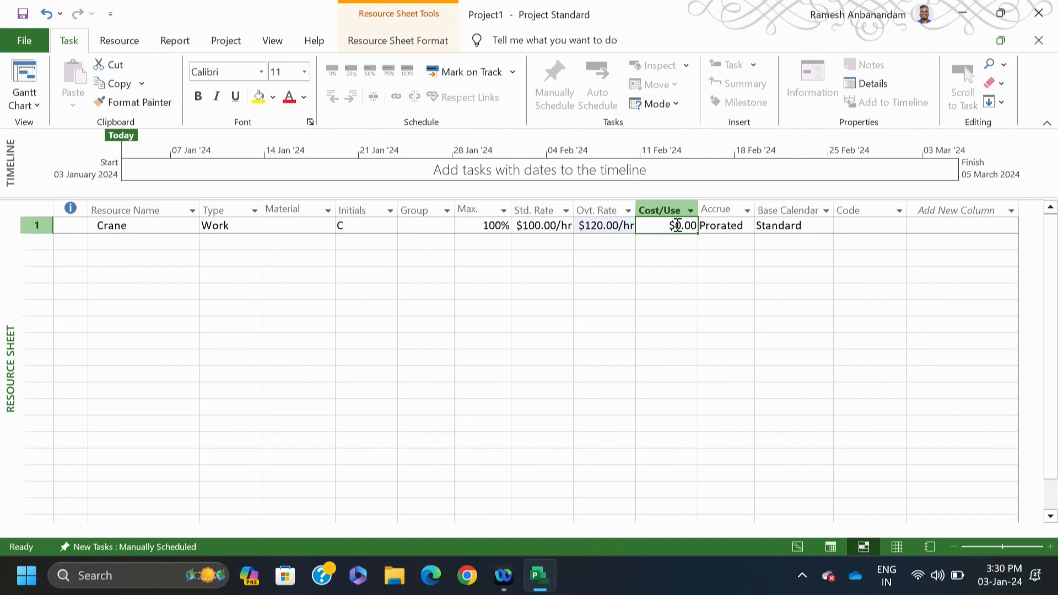
{"action": "type", "text": "200"}
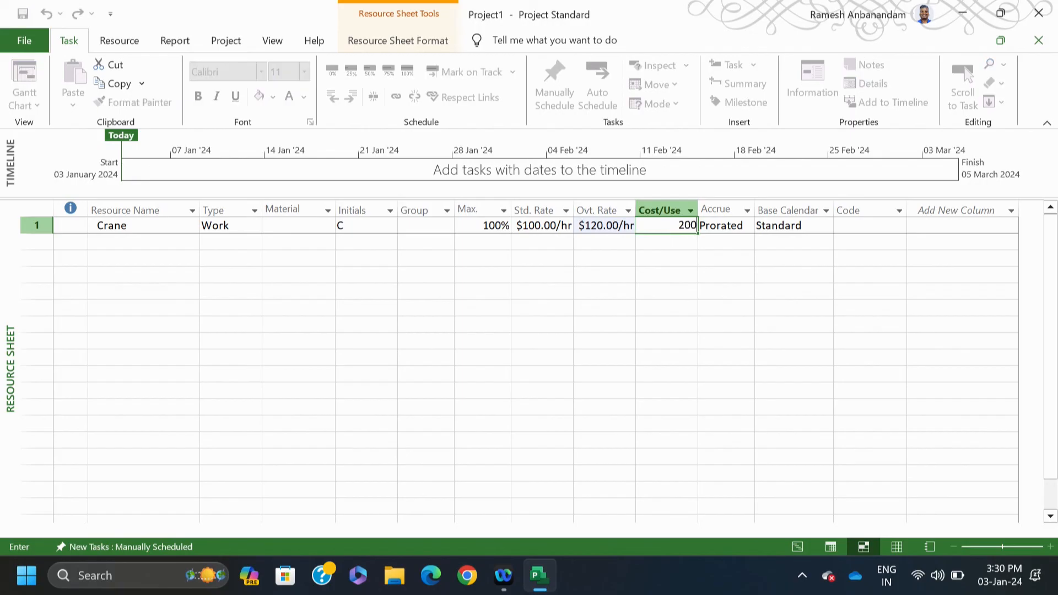
{"action": "left_click", "coordinate": [694, 323]}
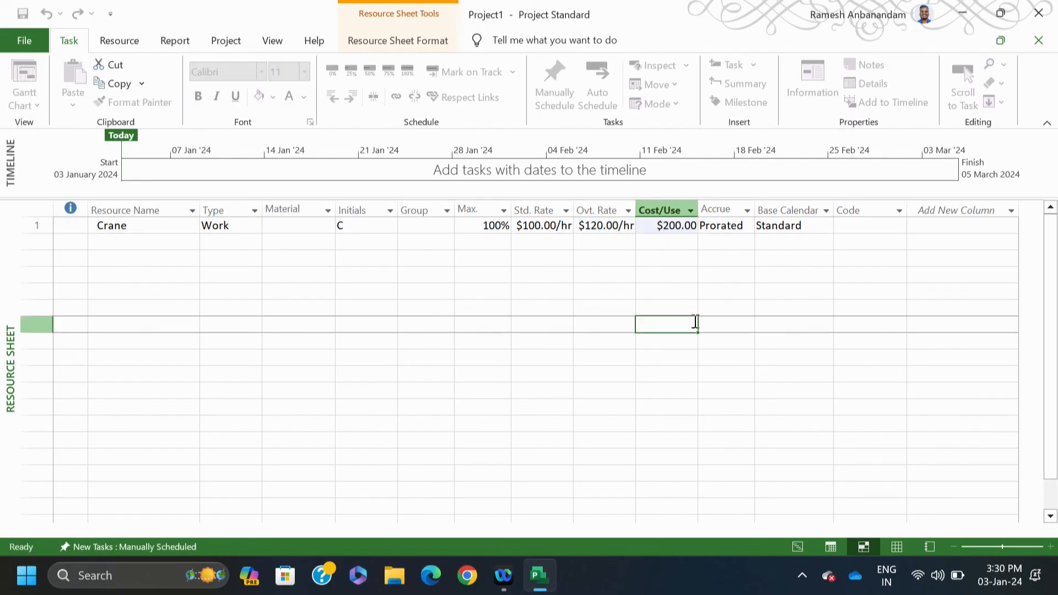
{"action": "left_click", "coordinate": [734, 227]}
{"action": "left_click", "coordinate": [750, 229]}
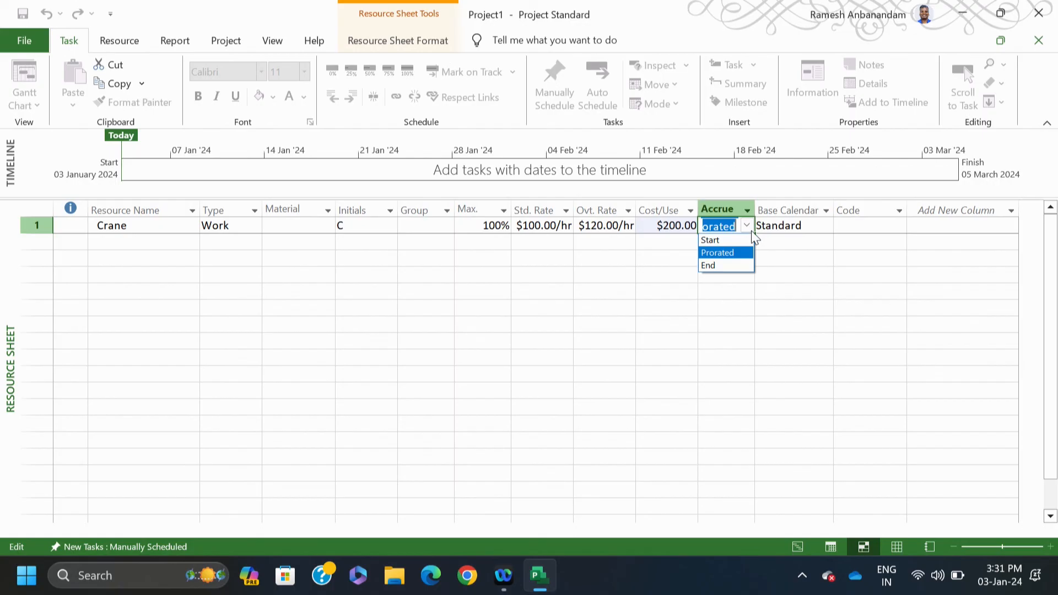
{"action": "left_click", "coordinate": [737, 253]}
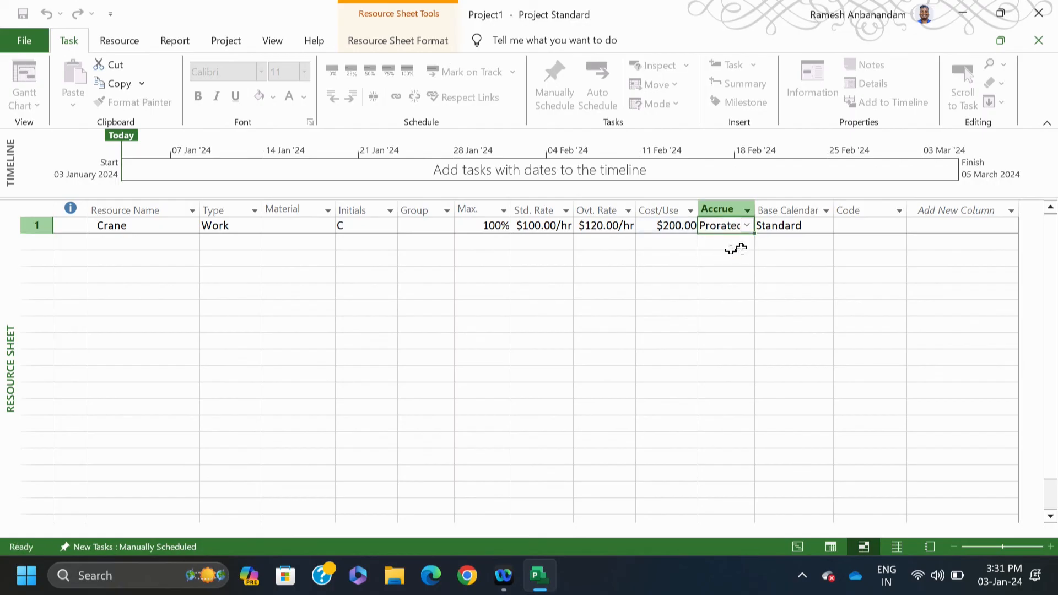
{"action": "left_click", "coordinate": [802, 223]}
{"action": "left_click", "coordinate": [827, 226]}
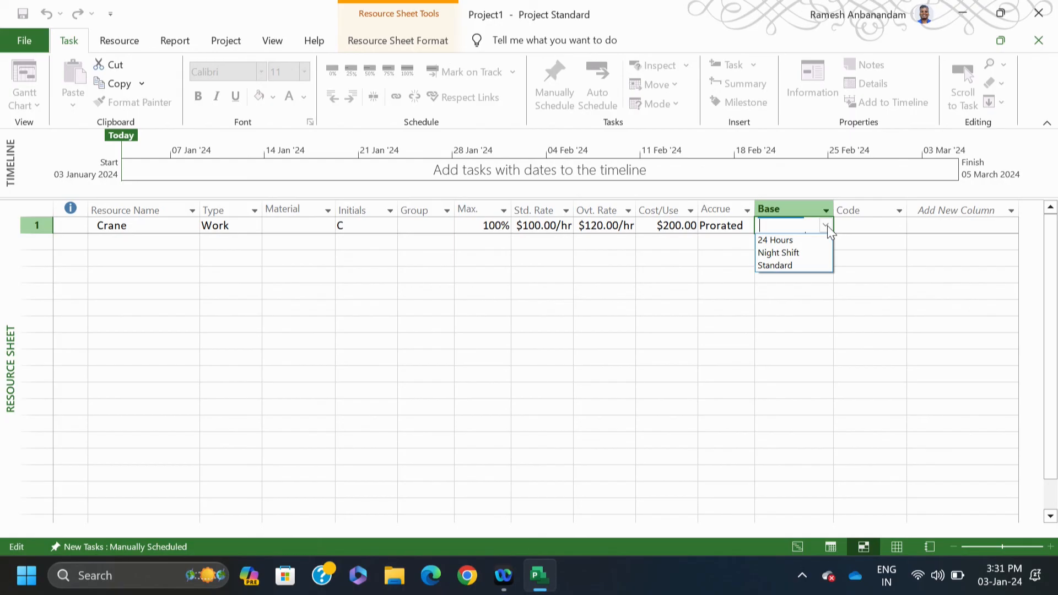
{"action": "left_click", "coordinate": [778, 266]}
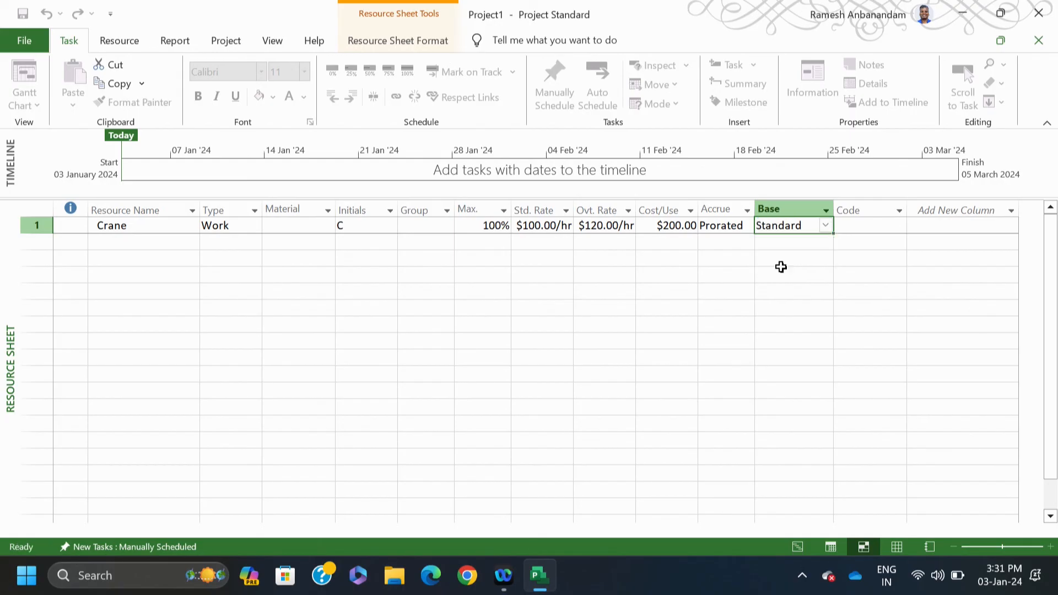
{"action": "left_click", "coordinate": [165, 243]}
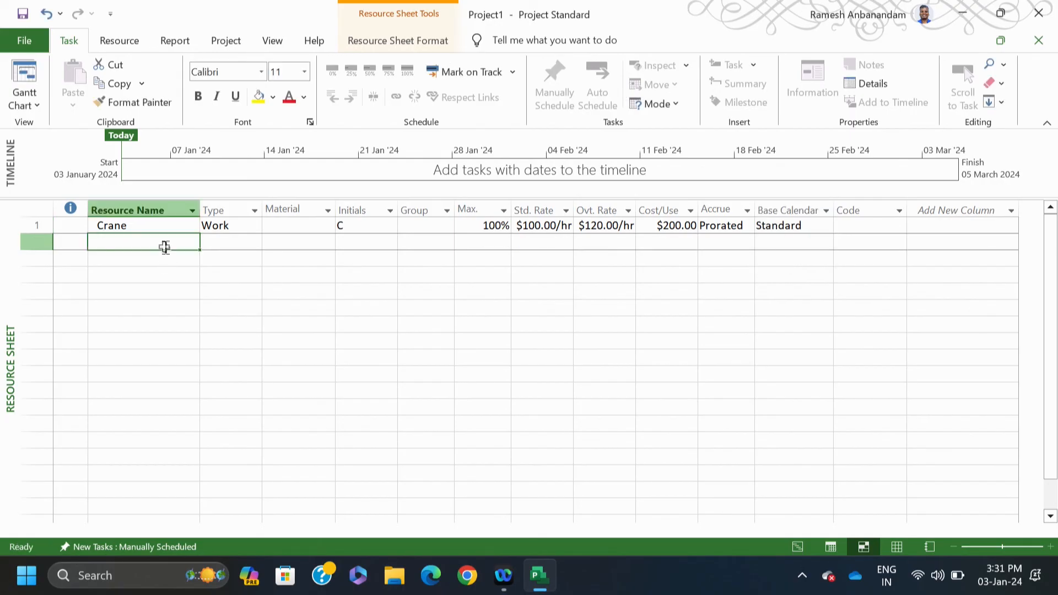
Step: Add Worker as a Work resource with 500% max units, $50.00/hr standard and $60.00/hr overtime
{"action": "type", "text": "Wo"}
{"action": "type", "text": "k"}
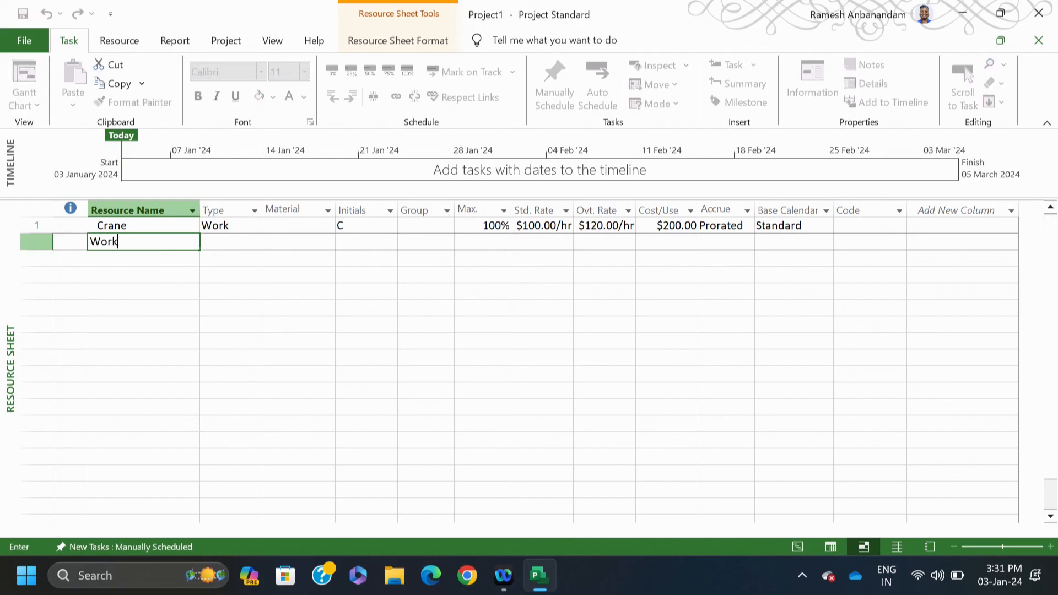
{"action": "type", "text": "er"}
{"action": "left_click", "coordinate": [216, 238]}
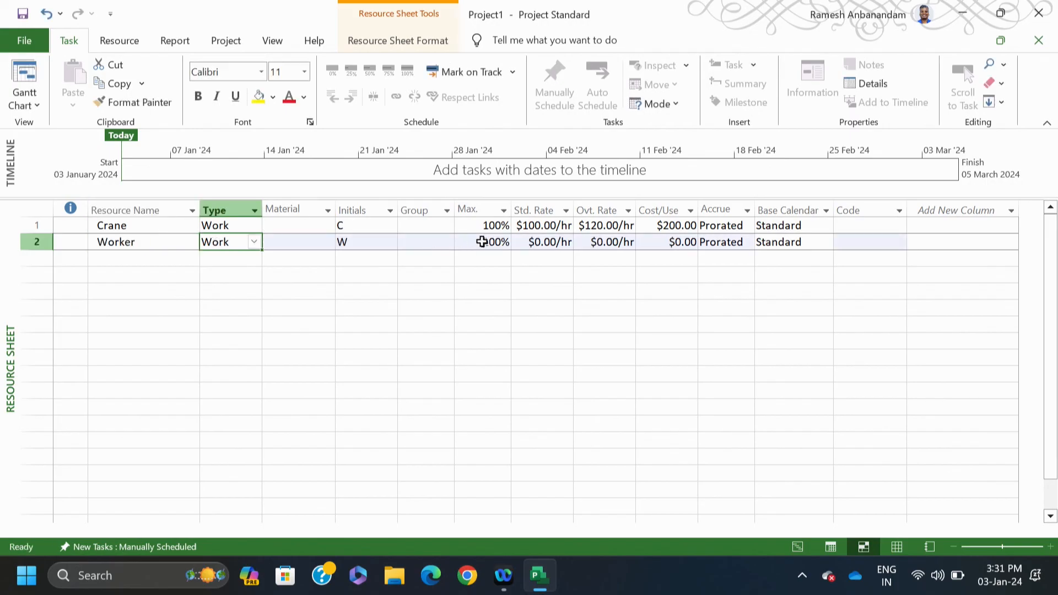
{"action": "left_click", "coordinate": [483, 242]}
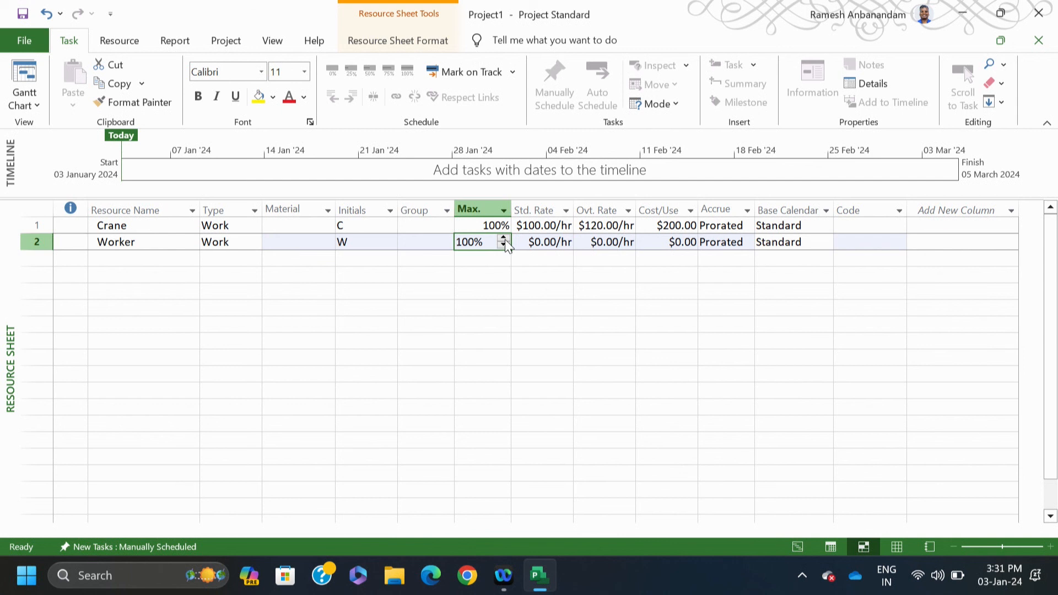
{"action": "left_click", "coordinate": [503, 238]}
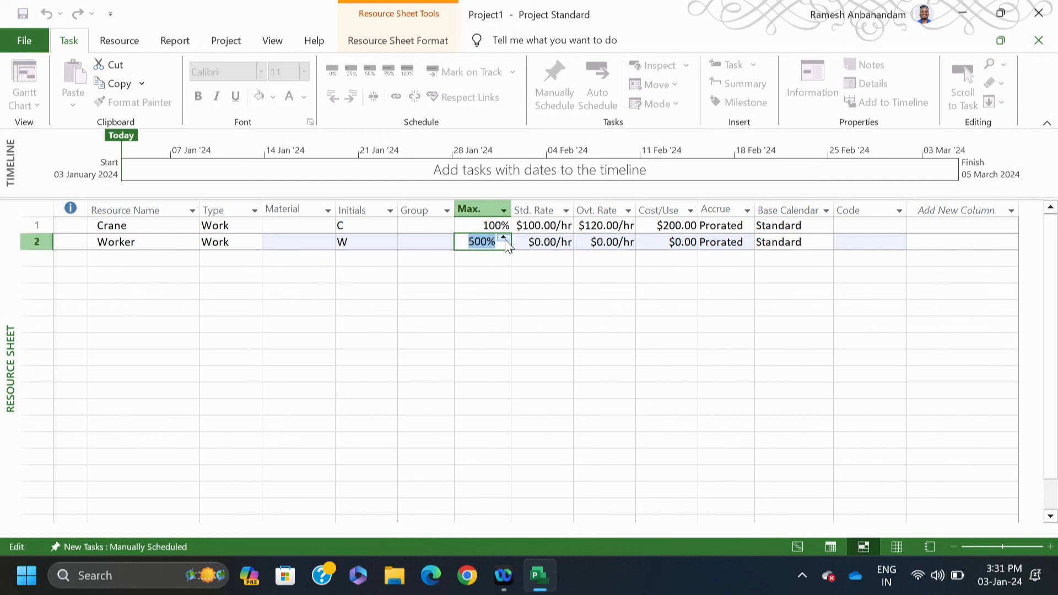
{"action": "left_click", "coordinate": [539, 241]}
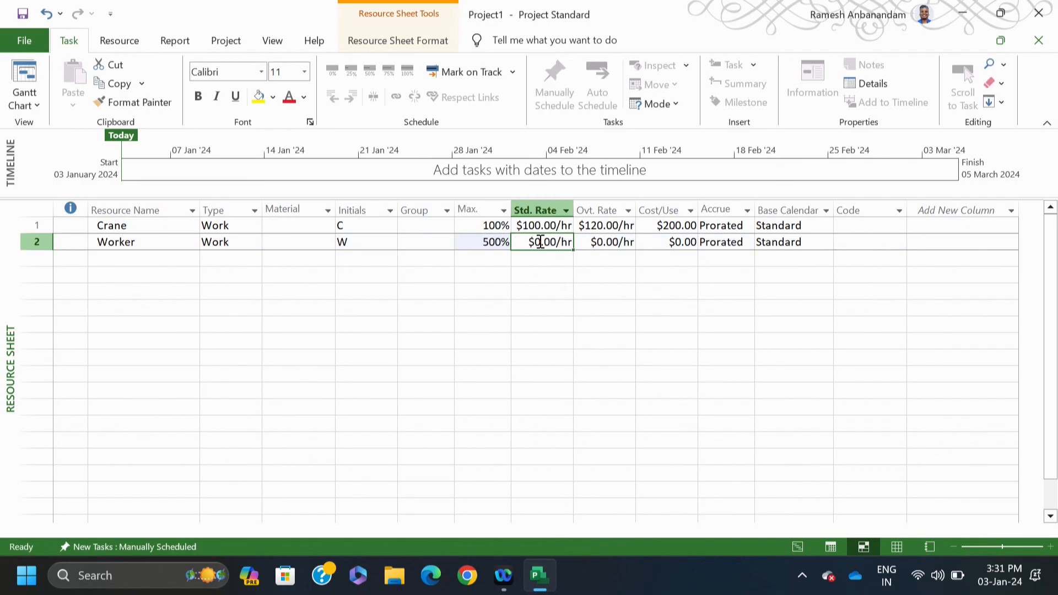
{"action": "type", "text": "50"}
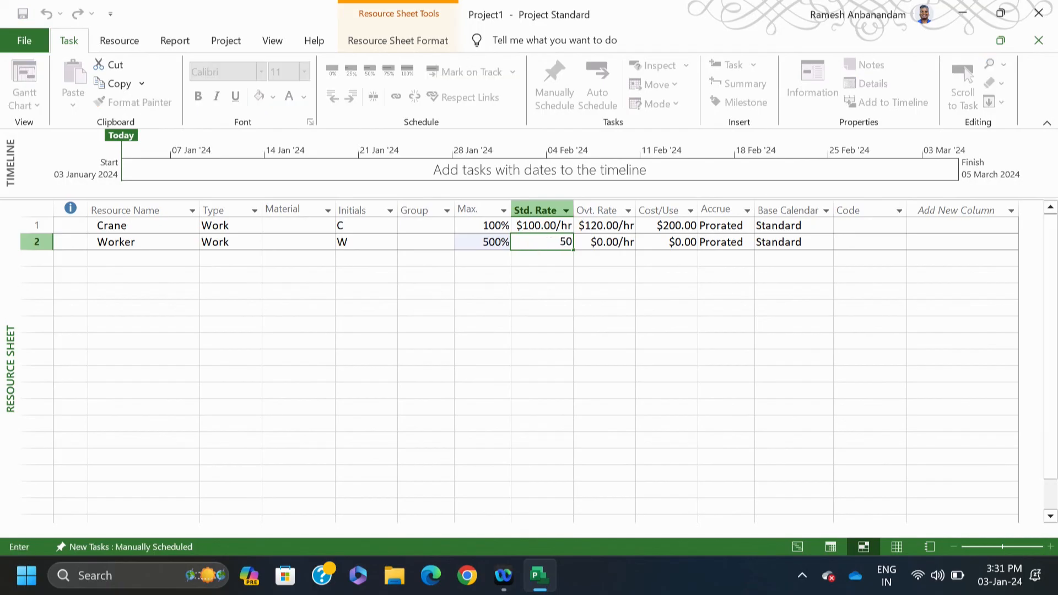
{"action": "left_click", "coordinate": [627, 290]}
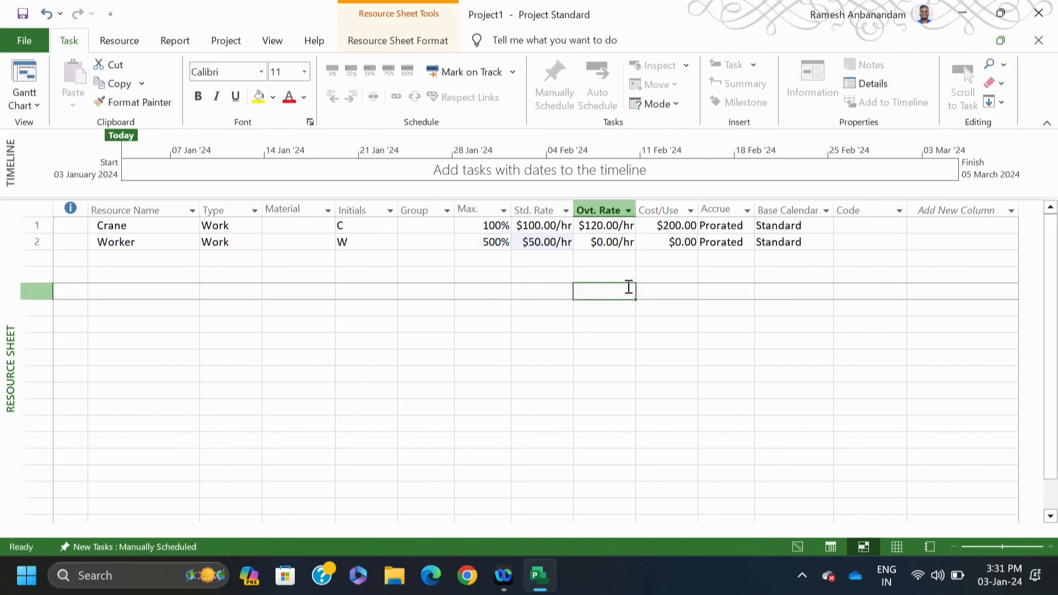
{"action": "left_click", "coordinate": [611, 246]}
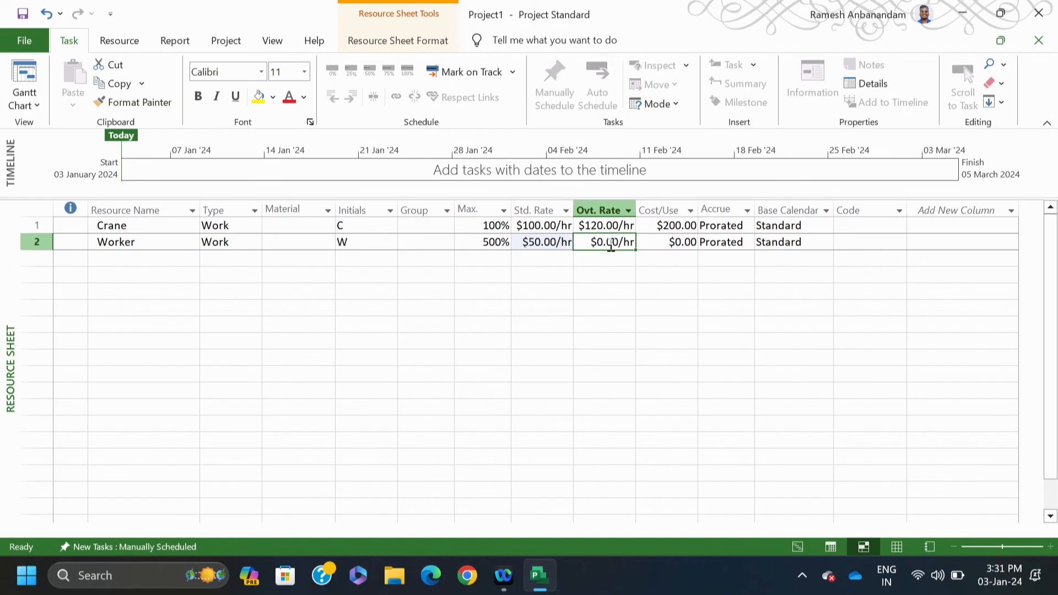
{"action": "type", "text": "60"}
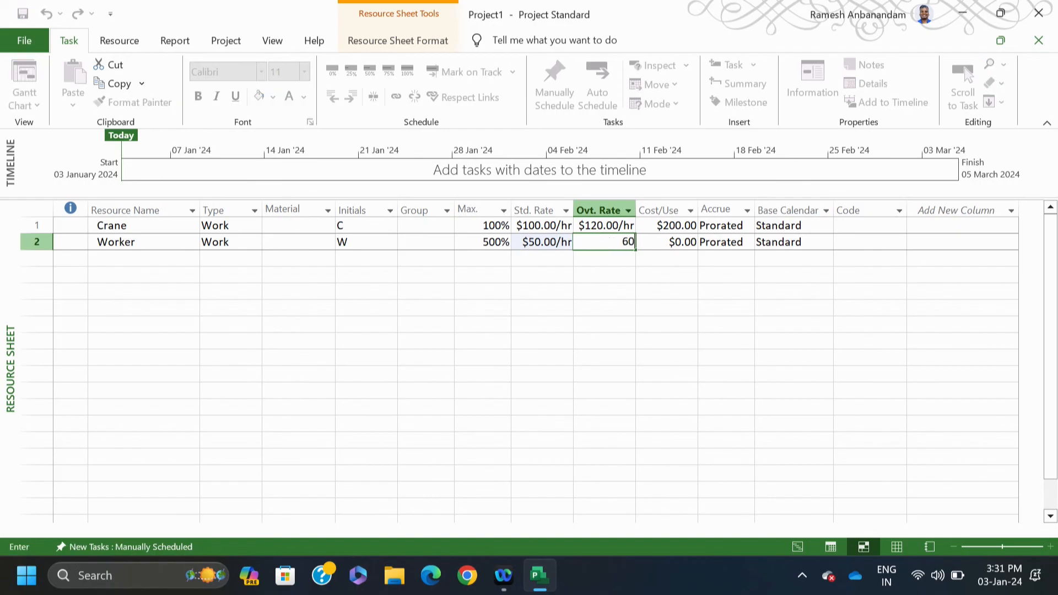
{"action": "left_click", "coordinate": [688, 306]}
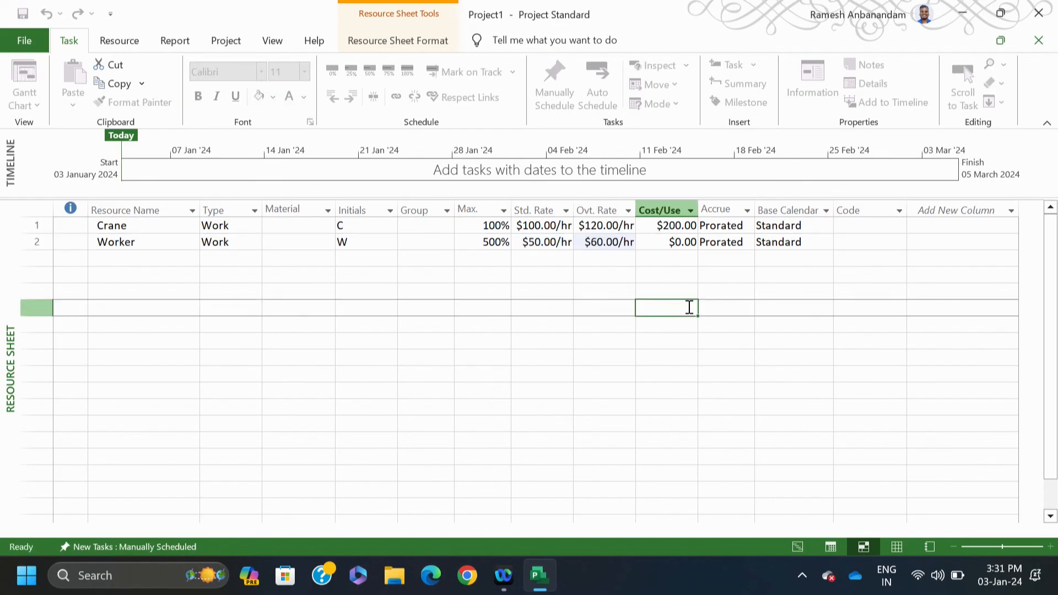
{"action": "left_click", "coordinate": [128, 259]}
Step: Add Concrete as a Material resource with a $200.00 standard rate
{"action": "type", "text": "Con"}
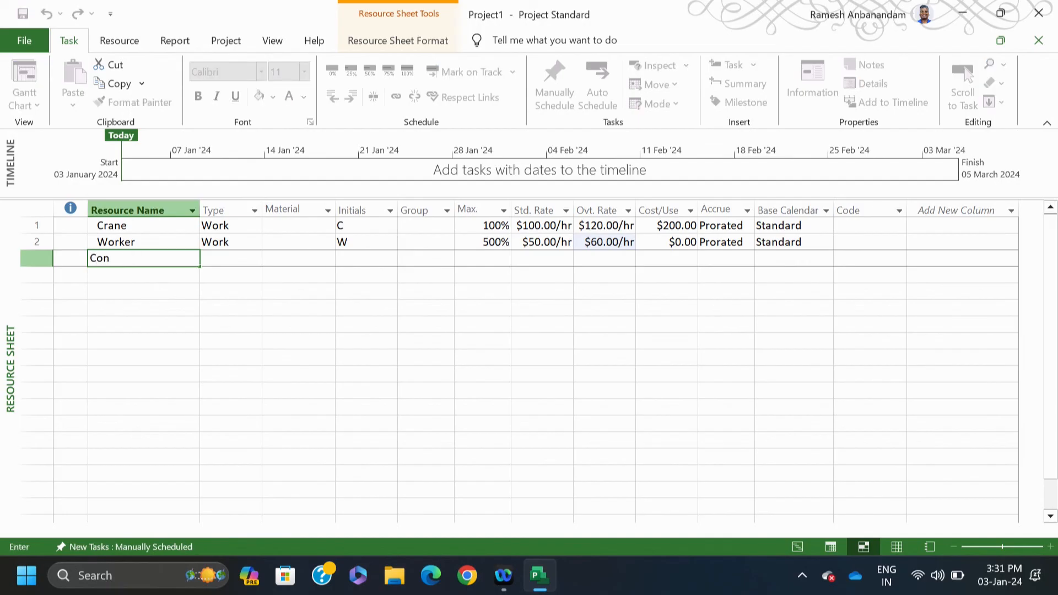
{"action": "type", "text": "crete"}
{"action": "left_click", "coordinate": [276, 303]}
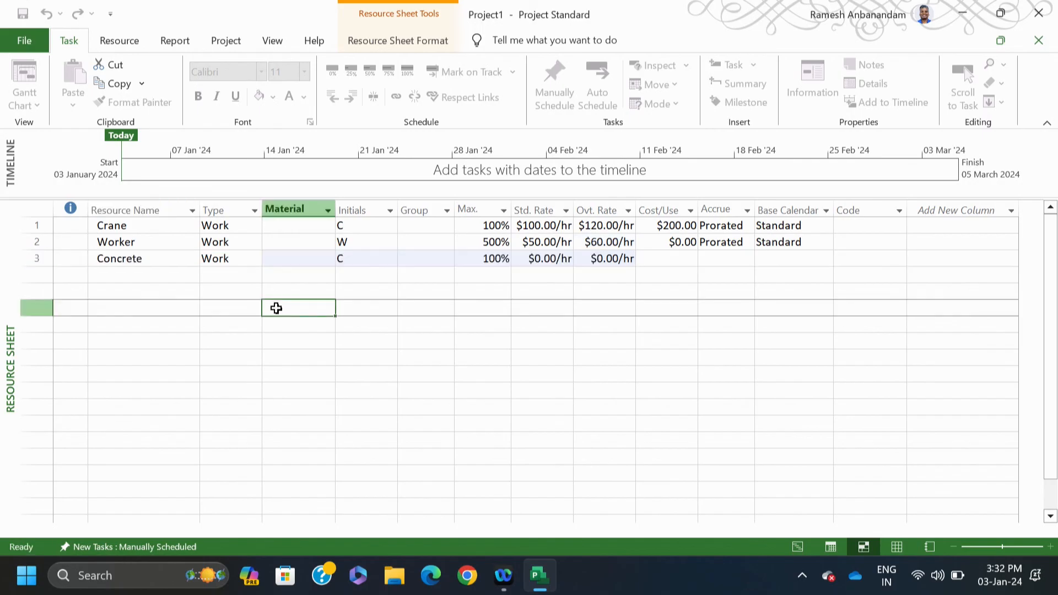
{"action": "left_click", "coordinate": [226, 258]}
{"action": "left_click", "coordinate": [254, 259]}
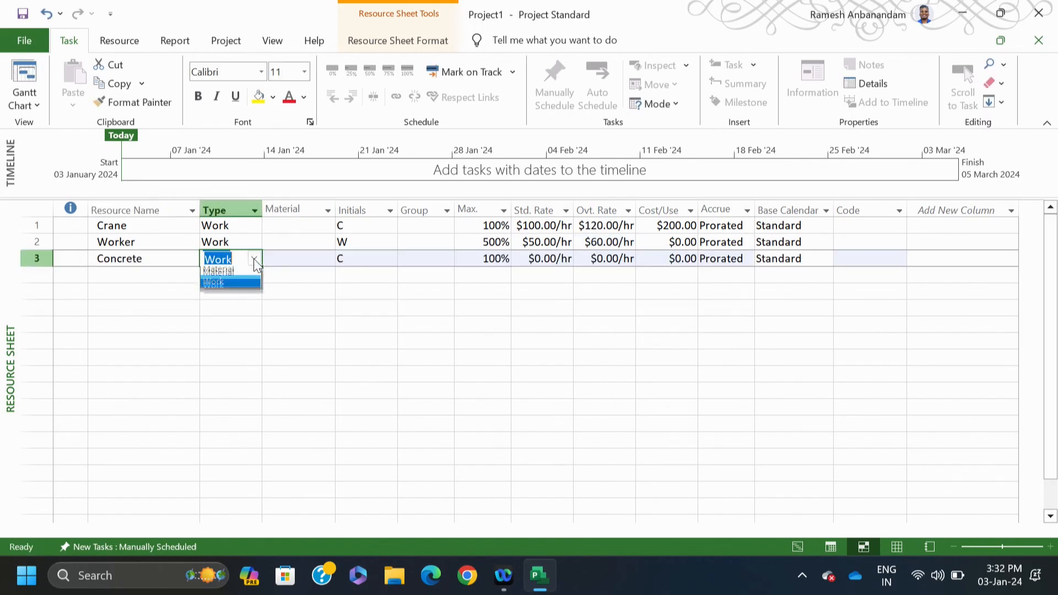
{"action": "left_click", "coordinate": [231, 285]}
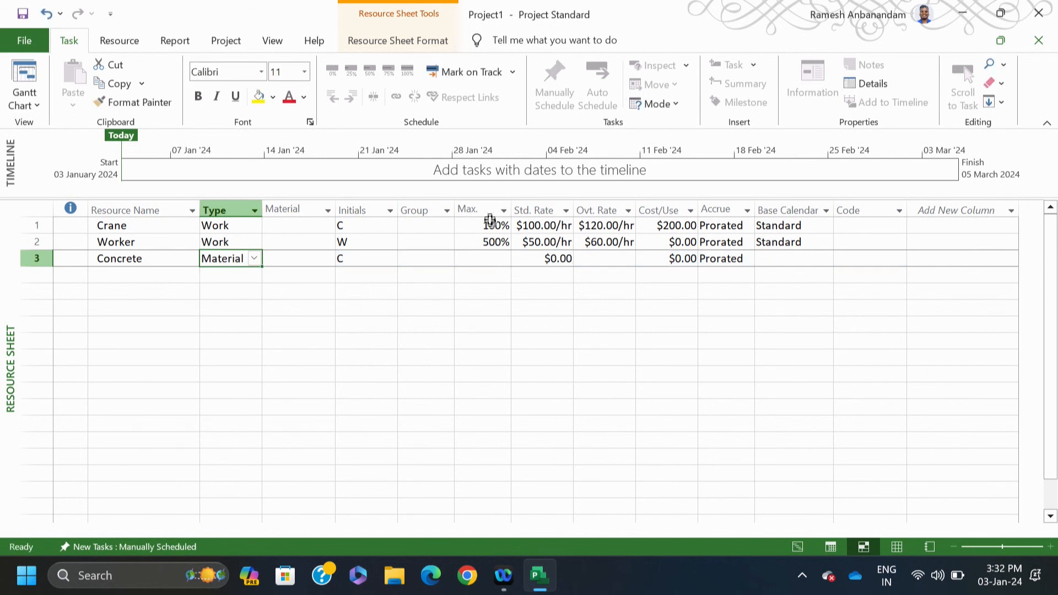
{"action": "left_click", "coordinate": [488, 259]}
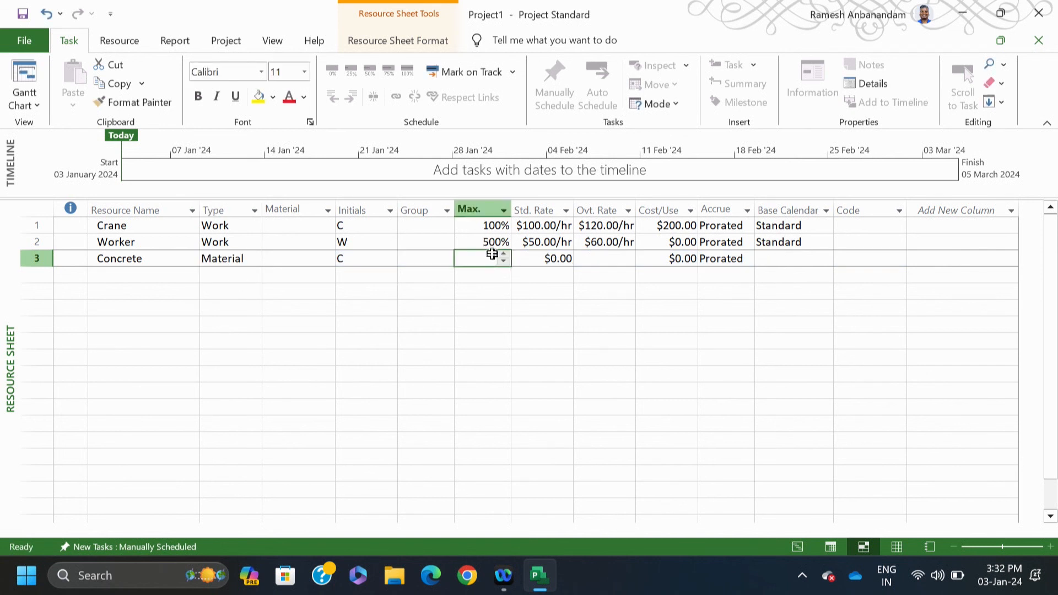
{"action": "left_click", "coordinate": [547, 261]}
{"action": "type", "text": "200"}
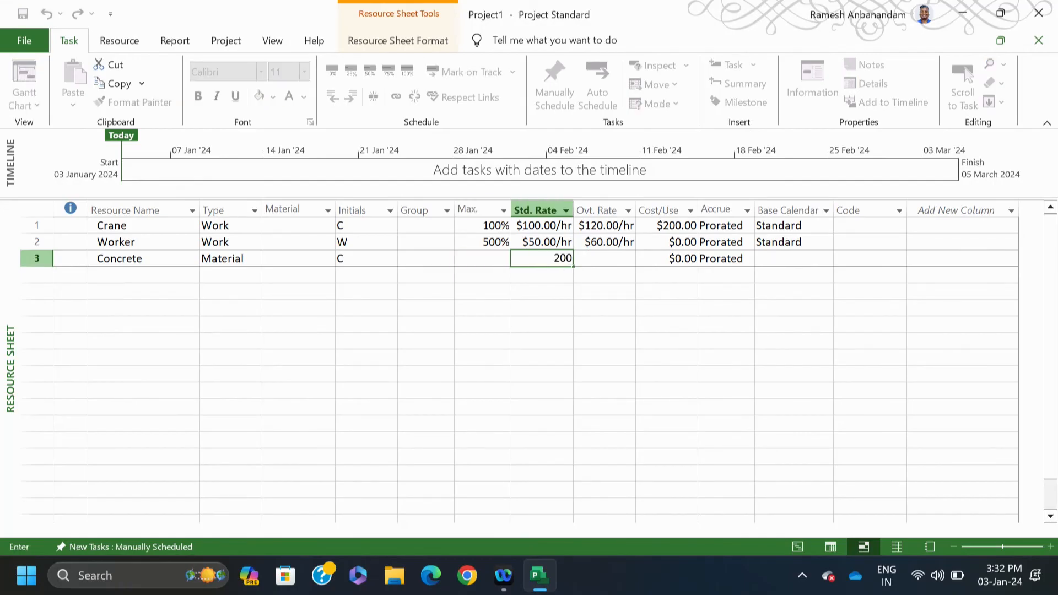
{"action": "left_click", "coordinate": [574, 327]}
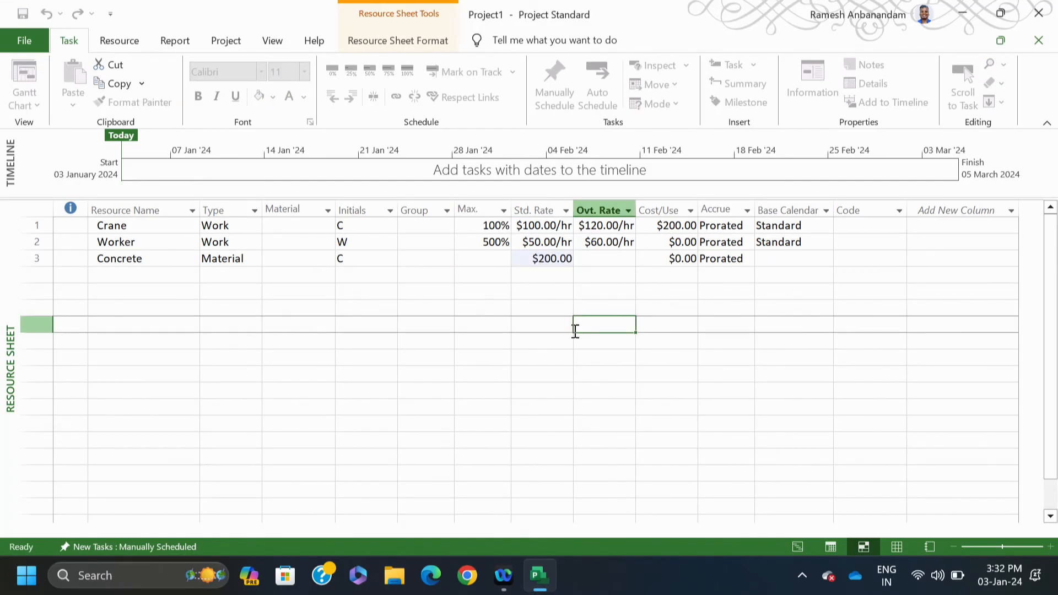
{"action": "left_click", "coordinate": [145, 276]}
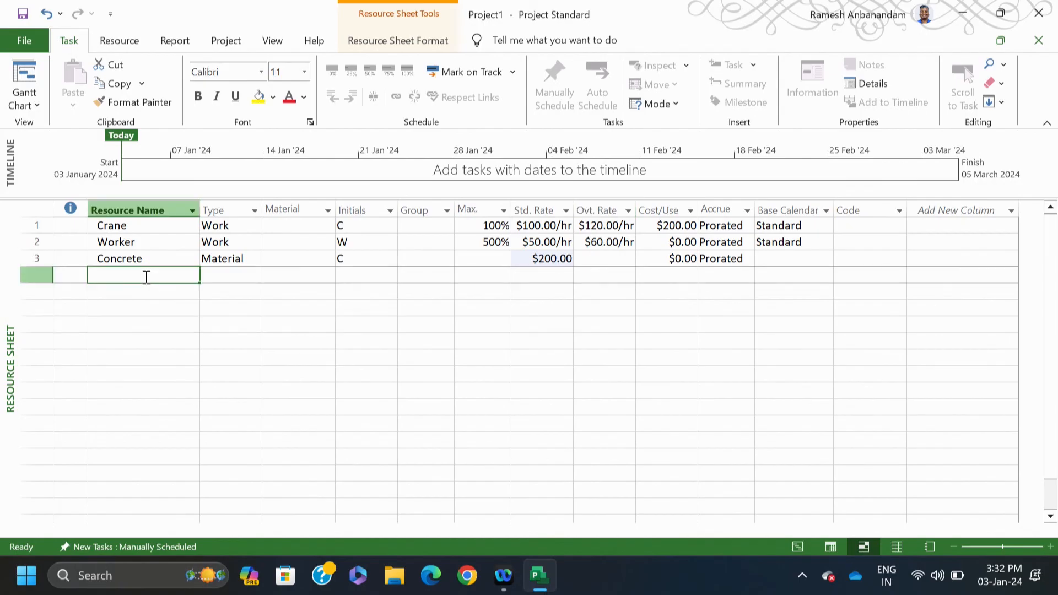
Step: Add Money as a Cost-type resource and return to the Gantt Chart view
{"action": "type", "text": "Money"}
{"action": "left_click", "coordinate": [225, 271]}
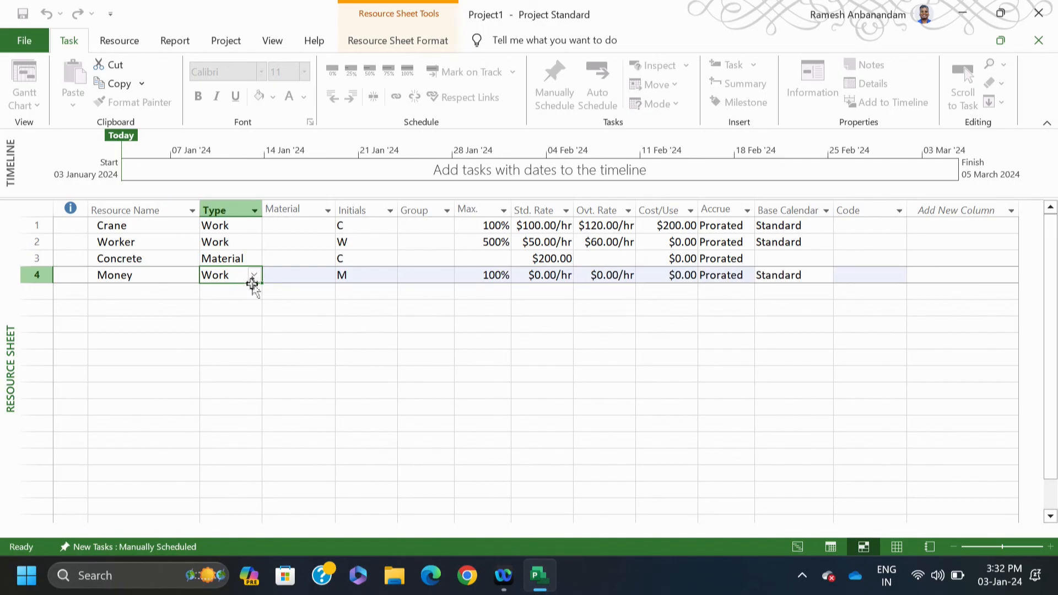
{"action": "left_click", "coordinate": [255, 276]}
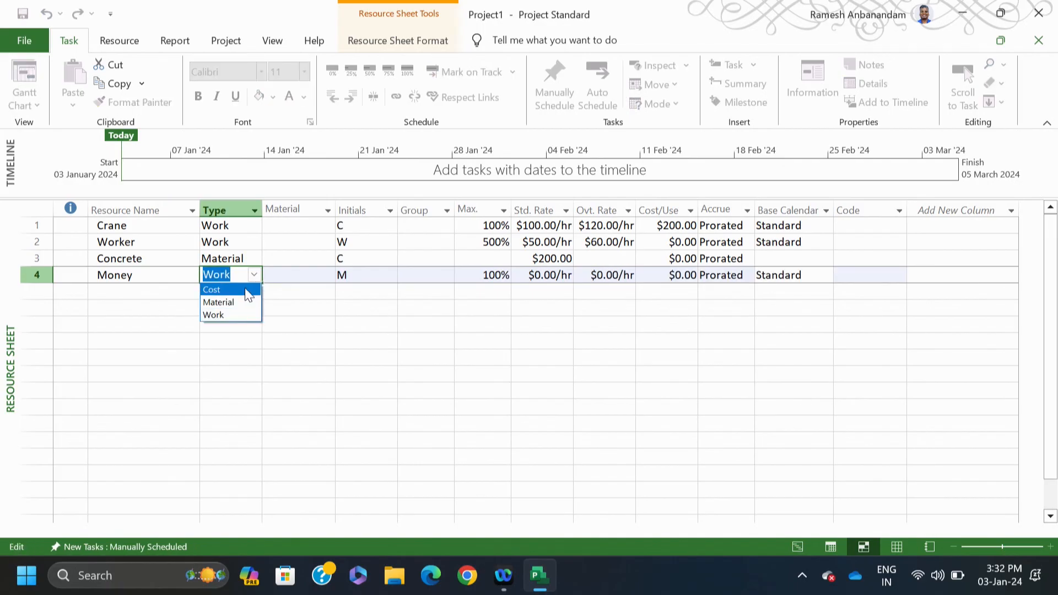
{"action": "left_click", "coordinate": [244, 287]}
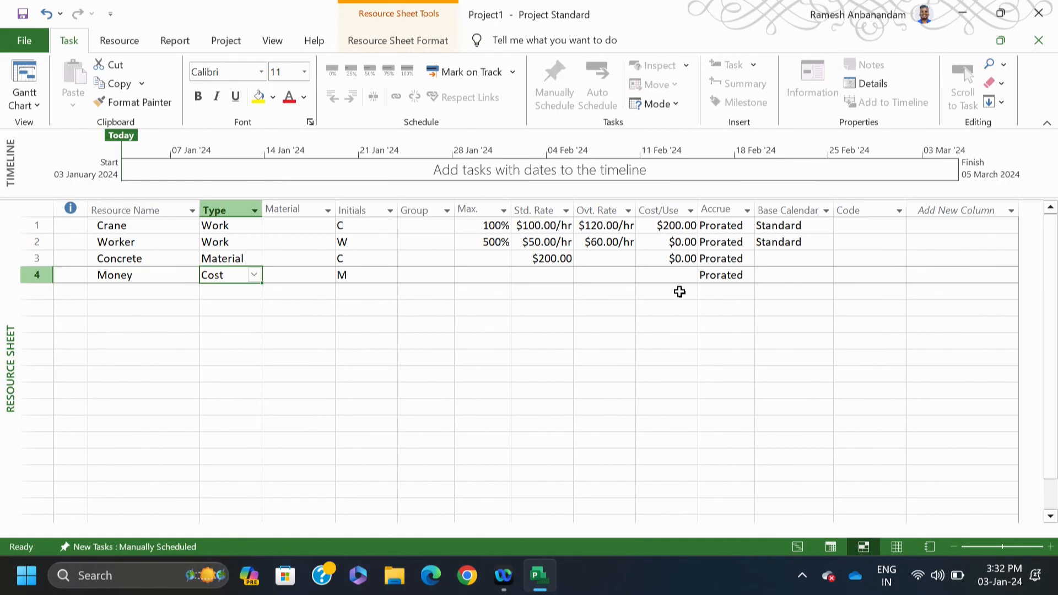
{"action": "left_click", "coordinate": [654, 342]}
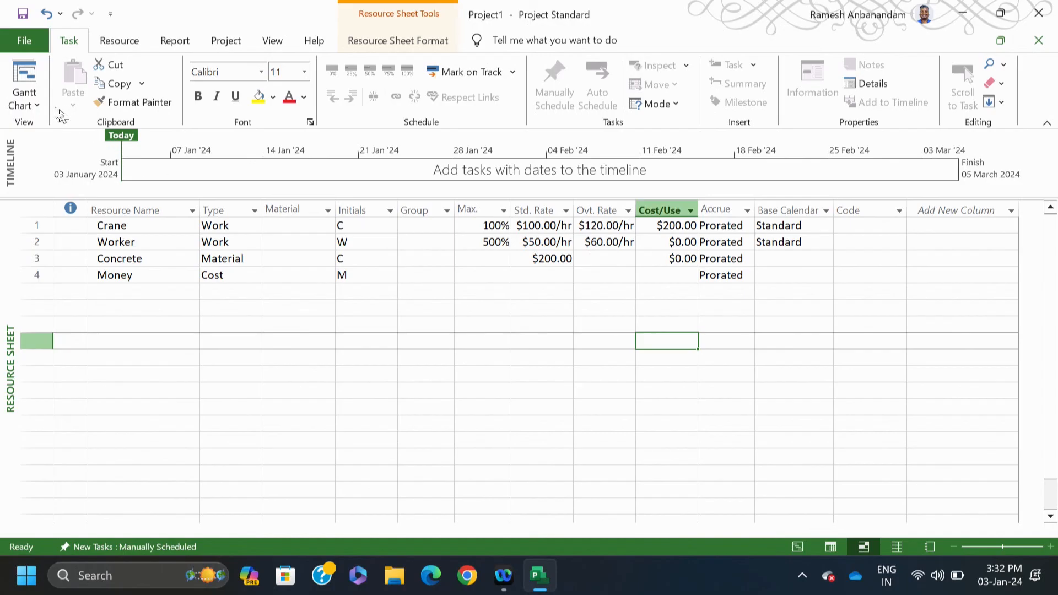
{"action": "left_click", "coordinate": [29, 83]}
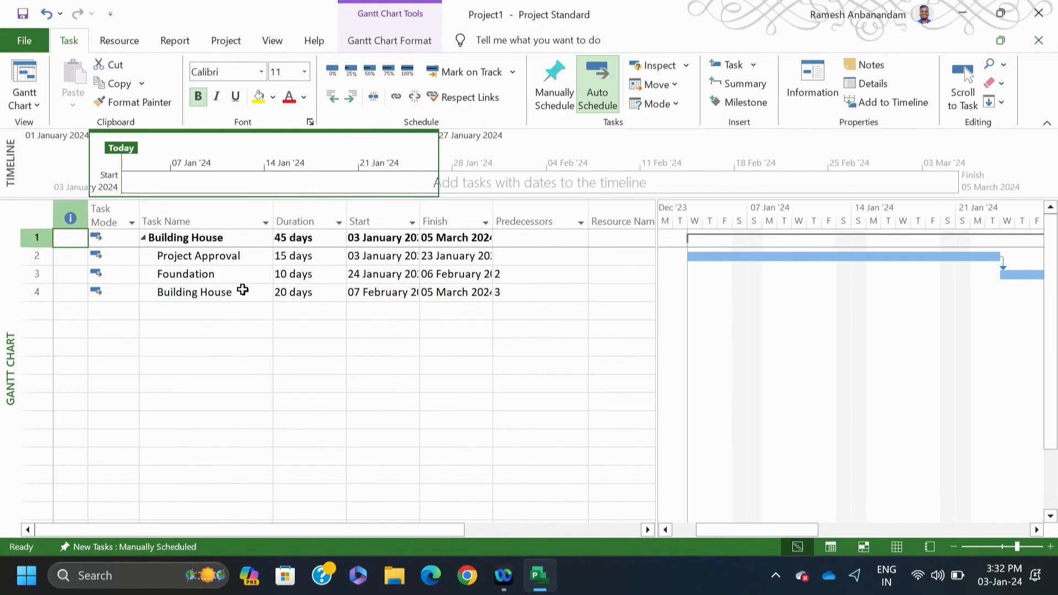
Step: Assign the Money resource to Project Approval with a cost of $5,000.00
{"action": "left_click", "coordinate": [237, 258]}
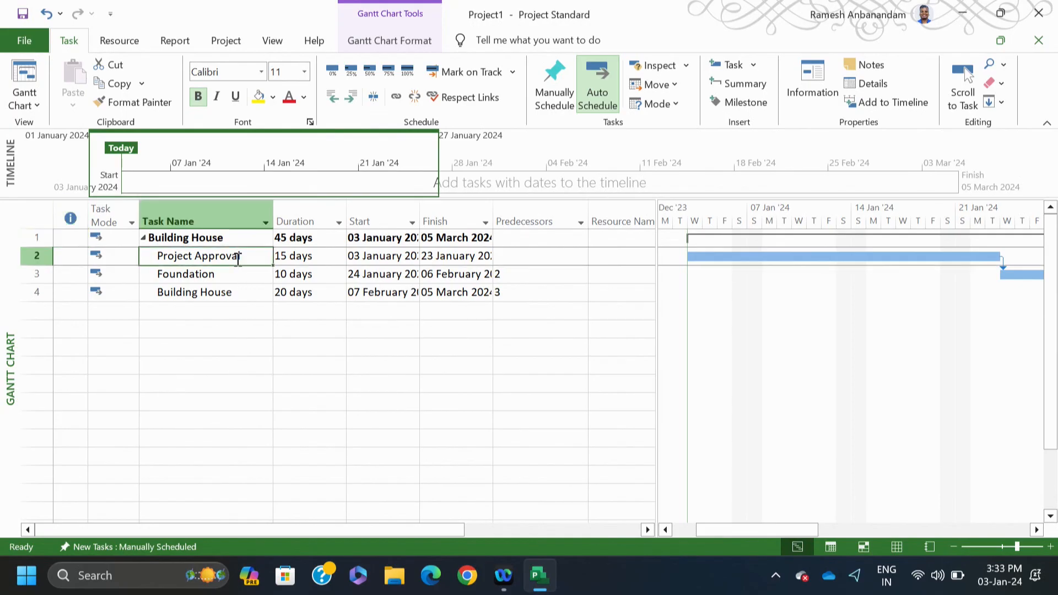
{"action": "right_click", "coordinate": [237, 259]}
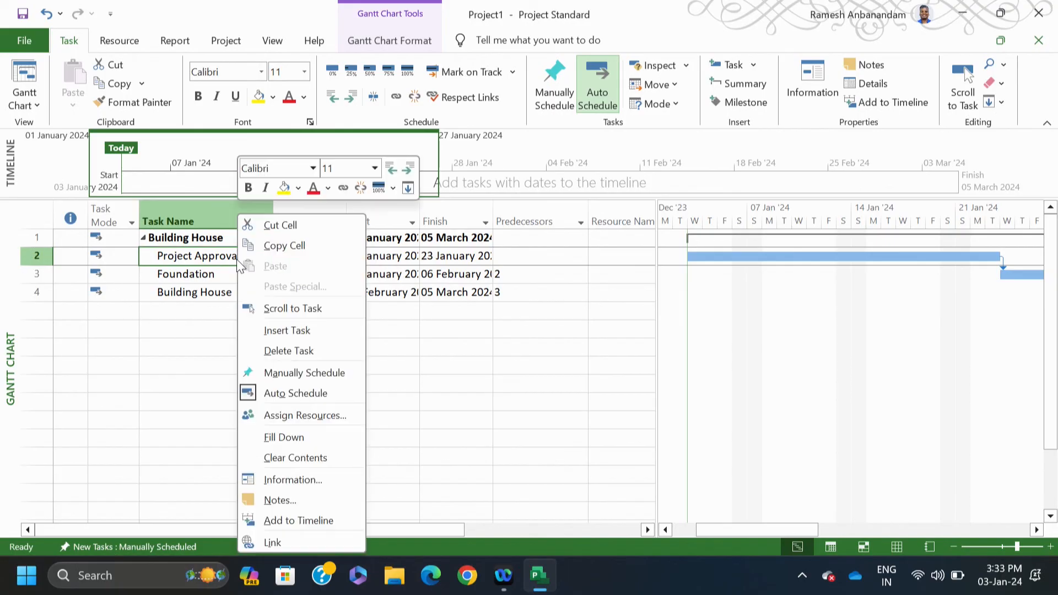
{"action": "left_click", "coordinate": [292, 421]}
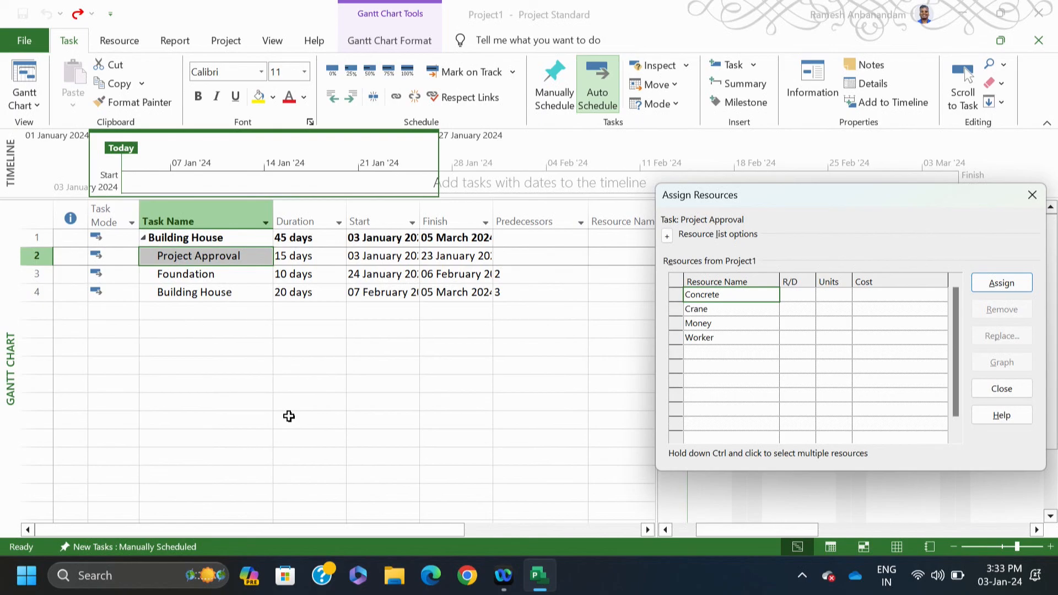
{"action": "left_click", "coordinate": [714, 325]}
{"action": "double_click", "coordinate": [714, 325]}
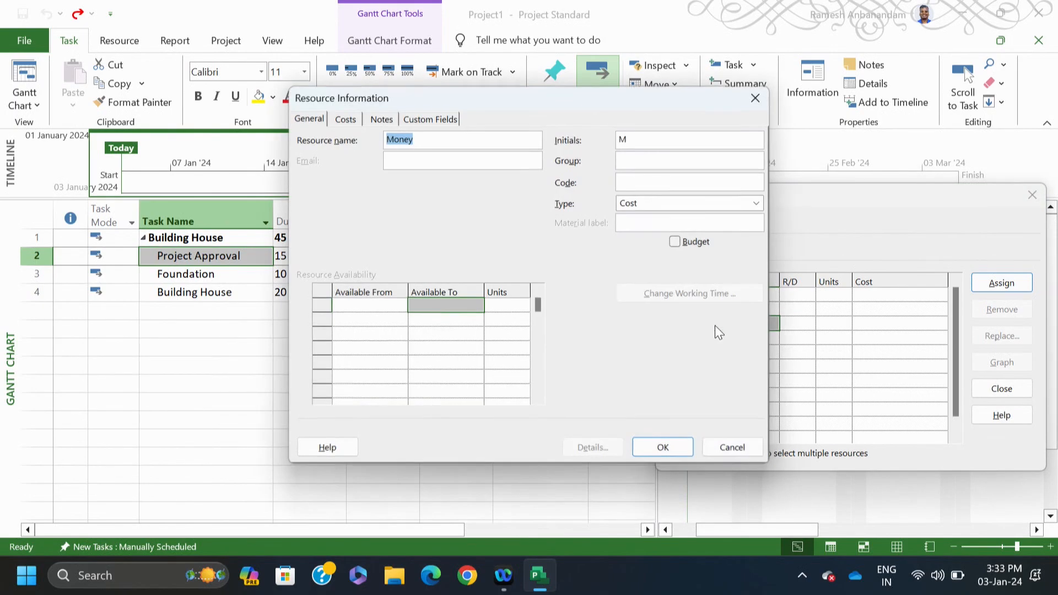
{"action": "left_click", "coordinate": [748, 449]}
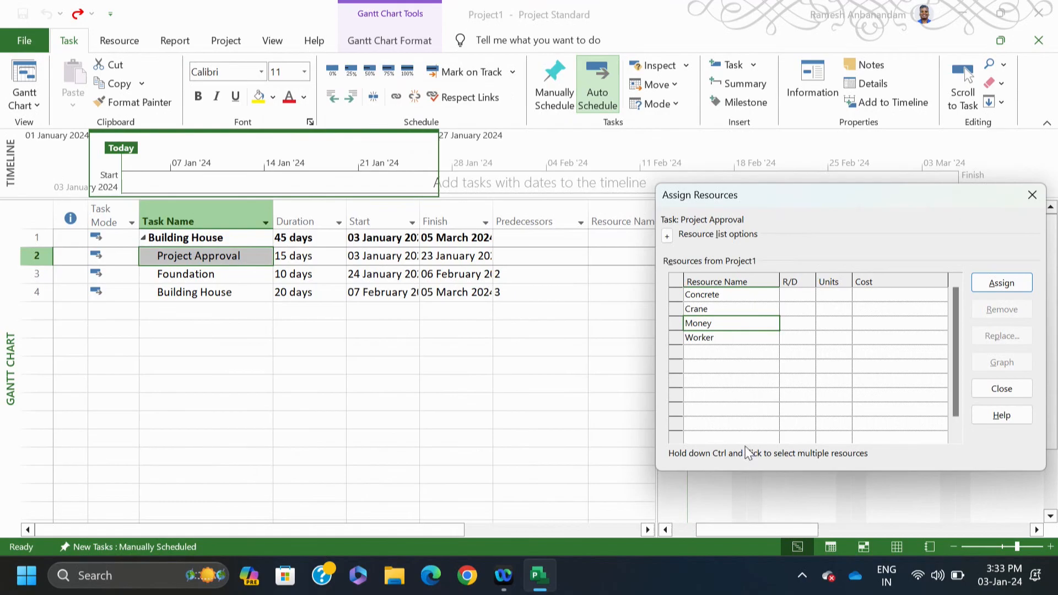
{"action": "left_click", "coordinate": [878, 323]}
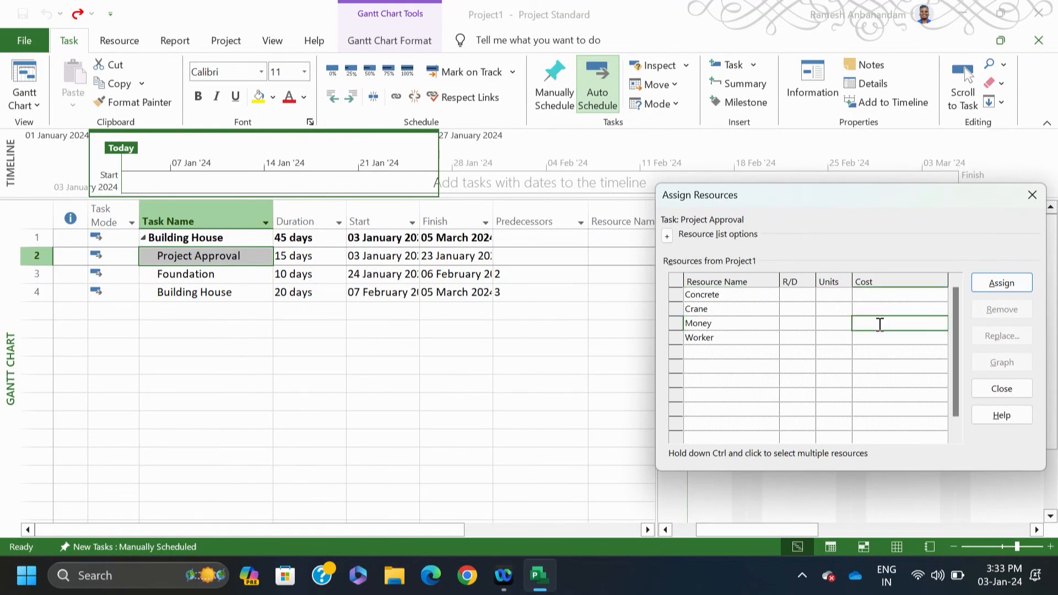
{"action": "type", "text": "5,000"}
{"action": "left_click", "coordinate": [1001, 282]}
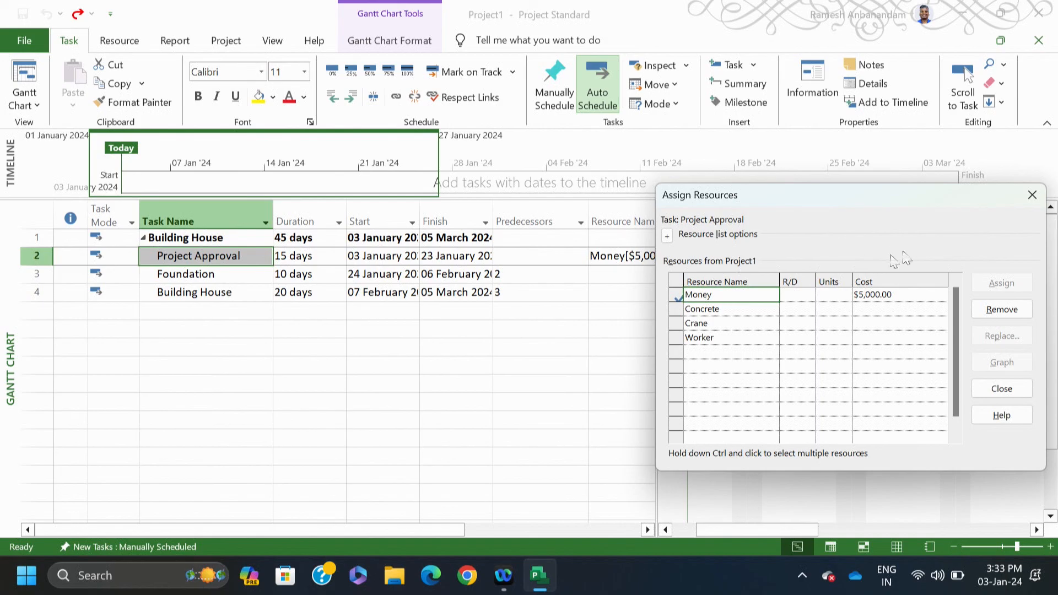
{"action": "left_click", "coordinate": [1032, 195]}
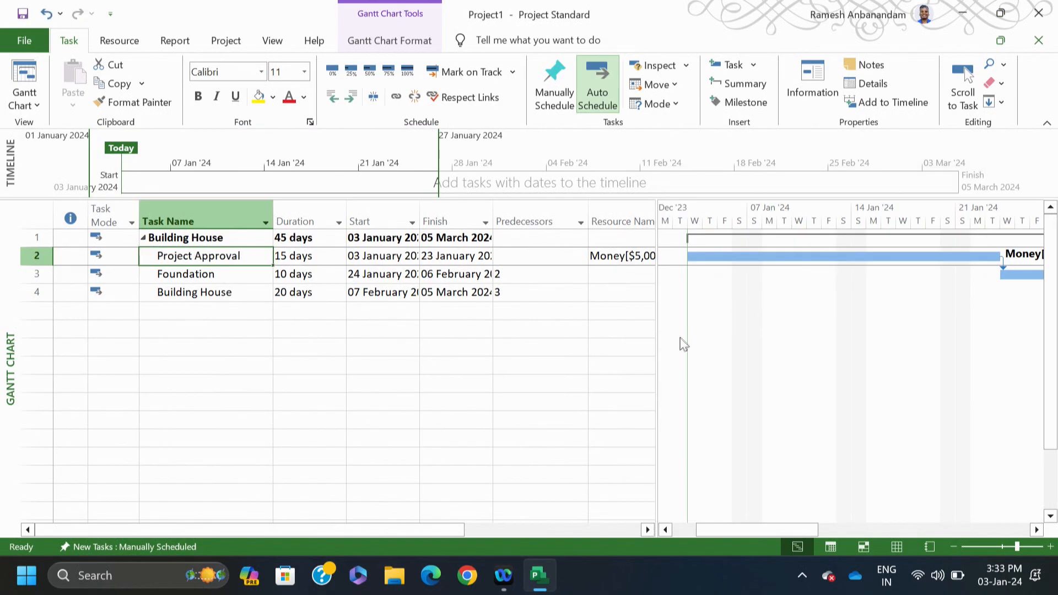
{"action": "left_click", "coordinate": [581, 366]}
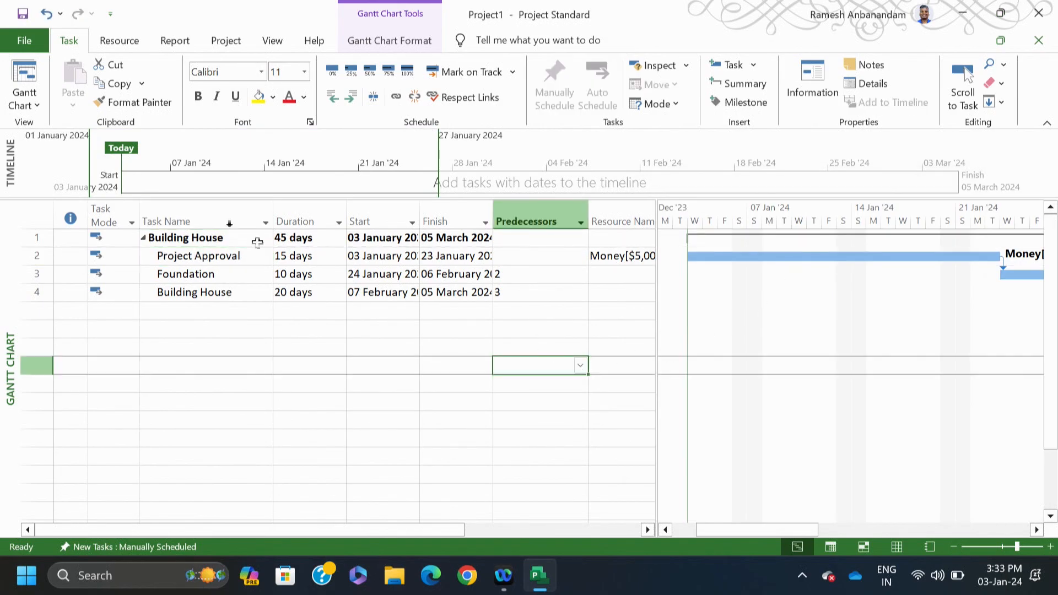
Step: Apply the Cost table, showing $5,000.00 totals for Project Approval and the Building House summary
{"action": "right_click", "coordinate": [28, 214]}
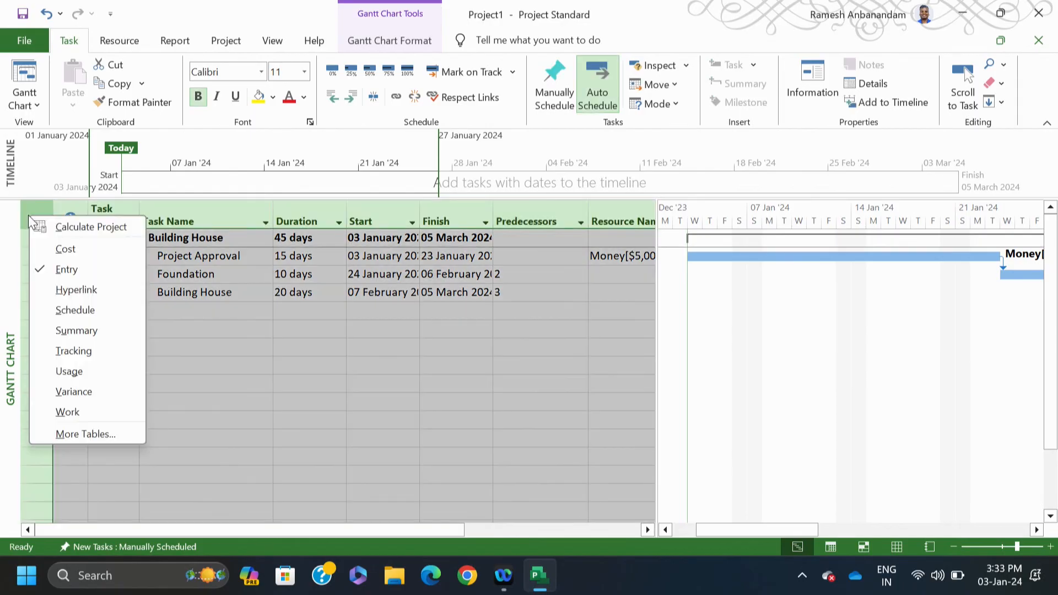
{"action": "left_click", "coordinate": [46, 249]}
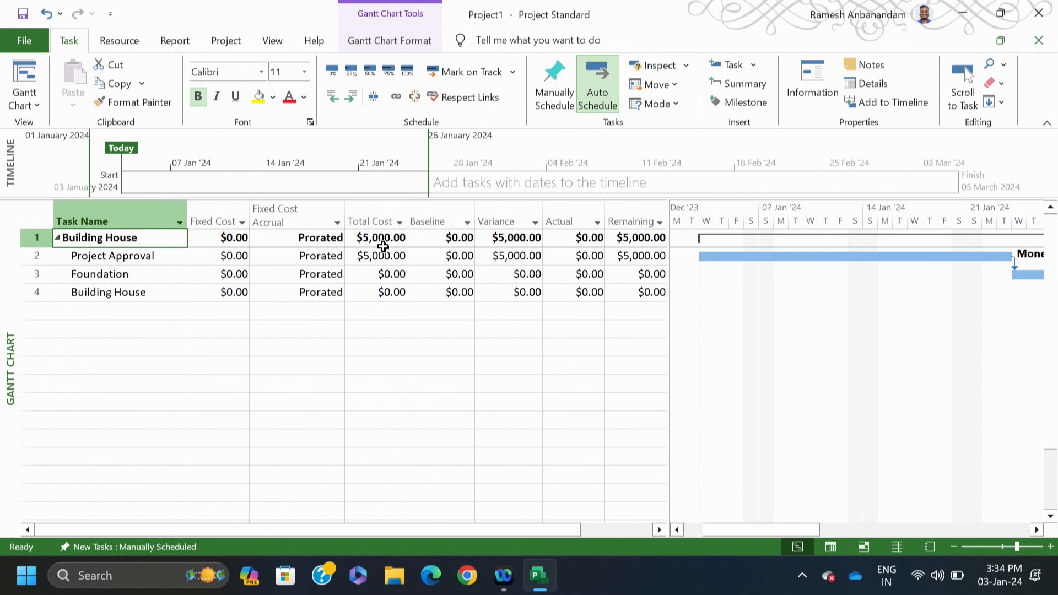
{"action": "left_click", "coordinate": [26, 87]}
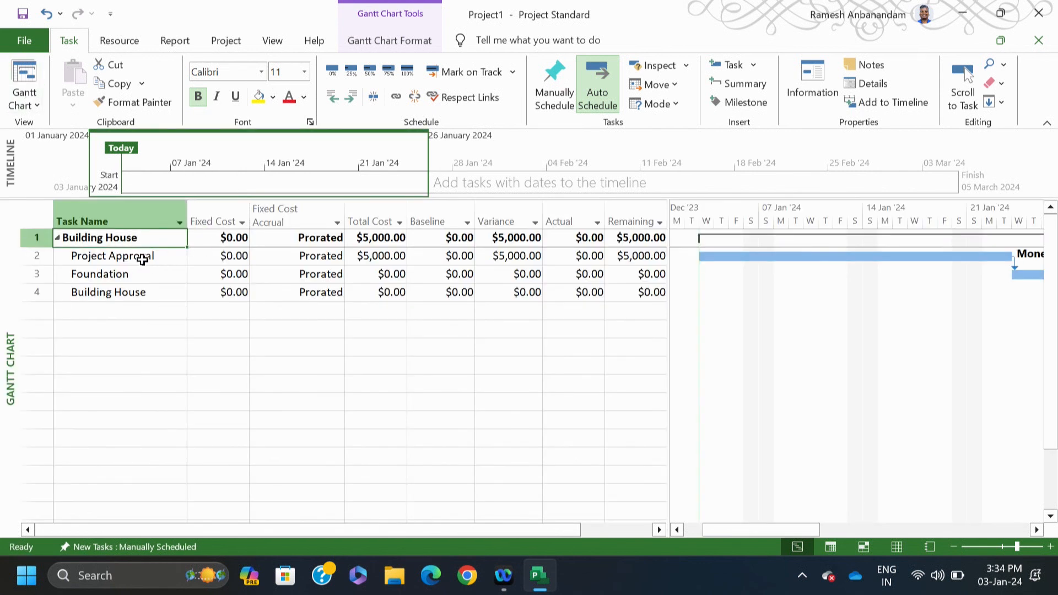
{"action": "left_click", "coordinate": [142, 259]}
{"action": "left_click", "coordinate": [126, 276]}
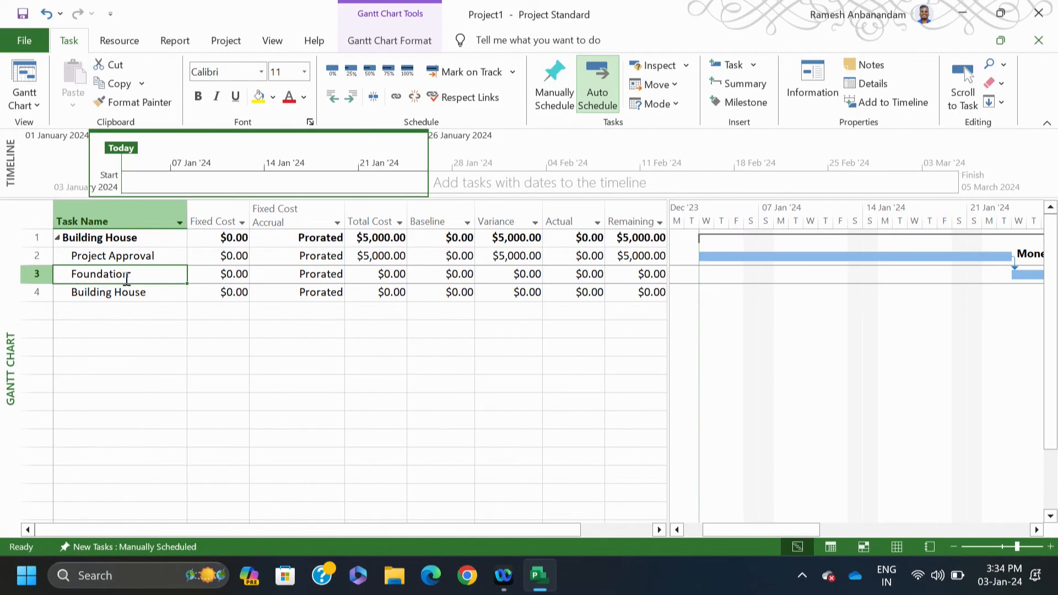
Step: Assign Crane to the Foundation task at 100% units, costing $8,200.00
{"action": "right_click", "coordinate": [127, 278]}
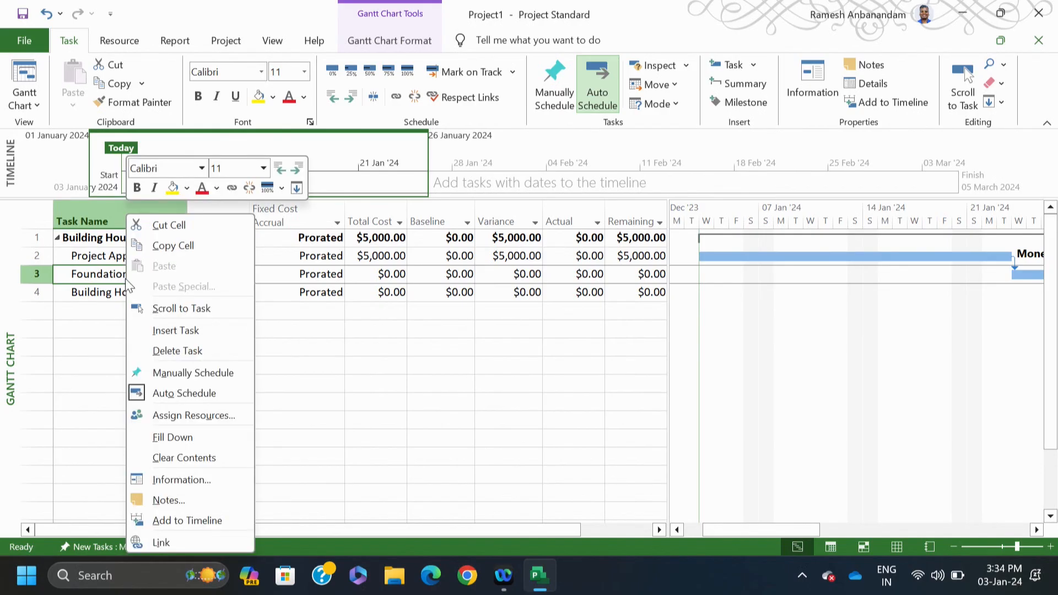
{"action": "left_click", "coordinate": [174, 418]}
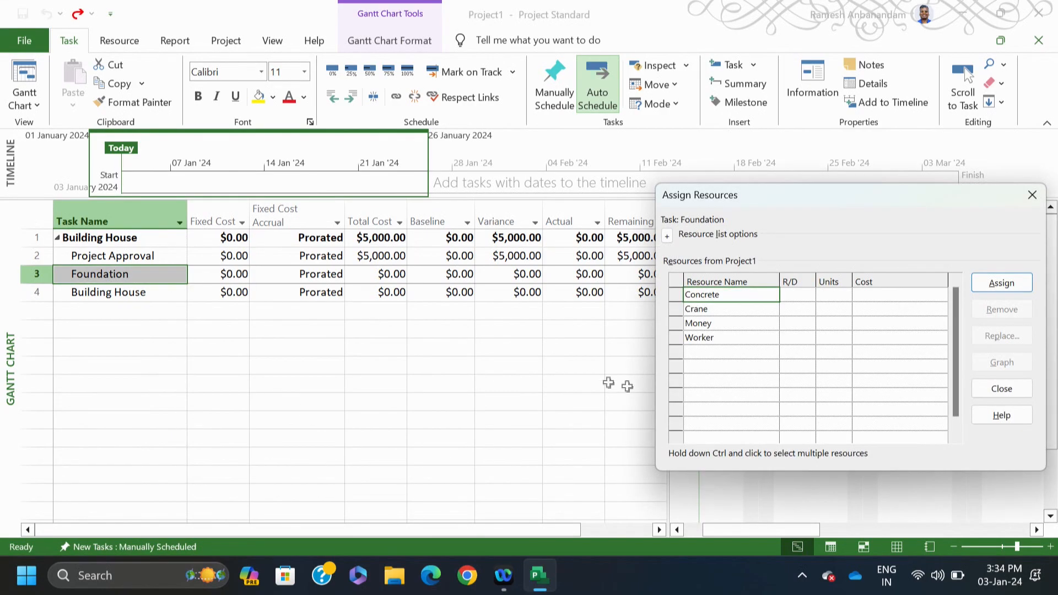
{"action": "left_click", "coordinate": [705, 309]}
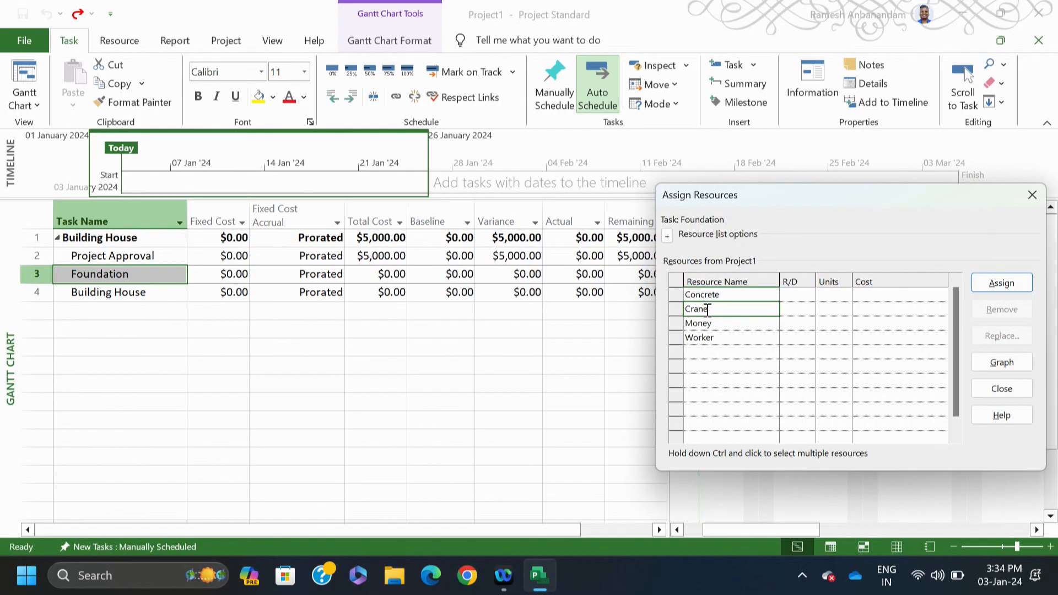
{"action": "left_click", "coordinate": [836, 310]}
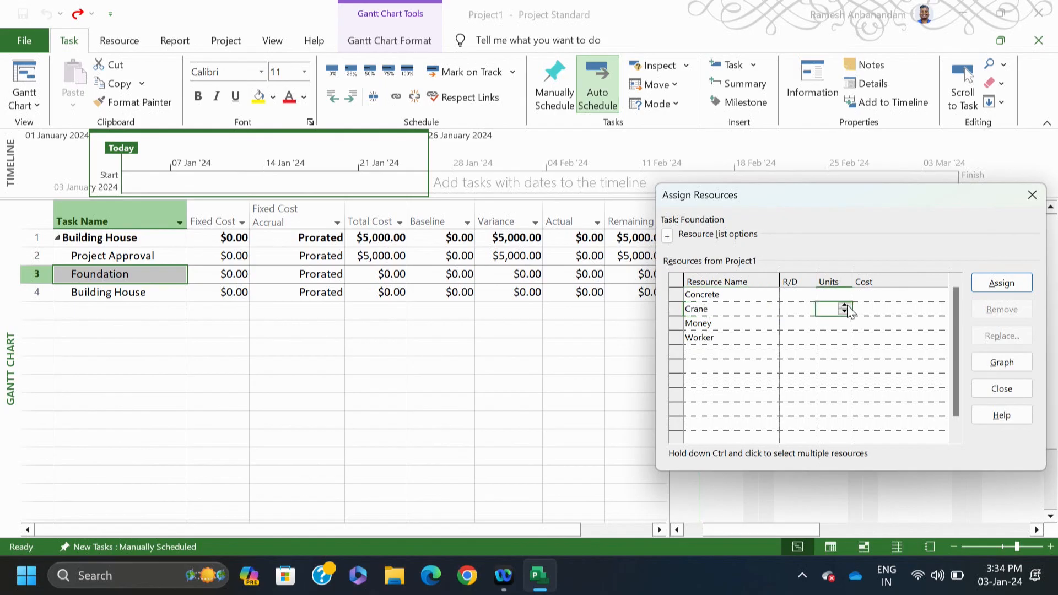
{"action": "left_click", "coordinate": [844, 312]}
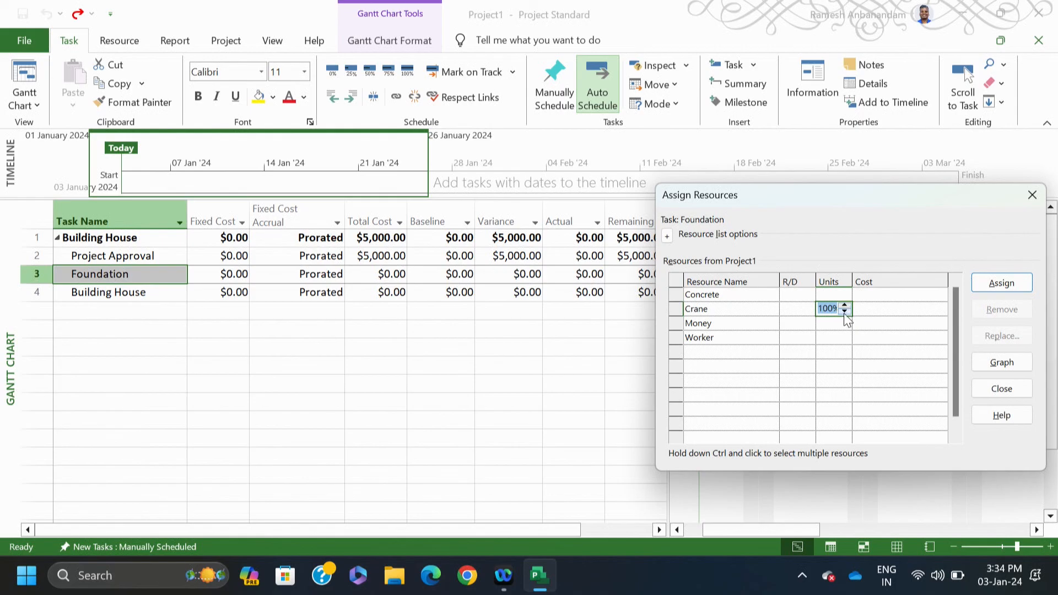
{"action": "left_click", "coordinate": [1017, 284]}
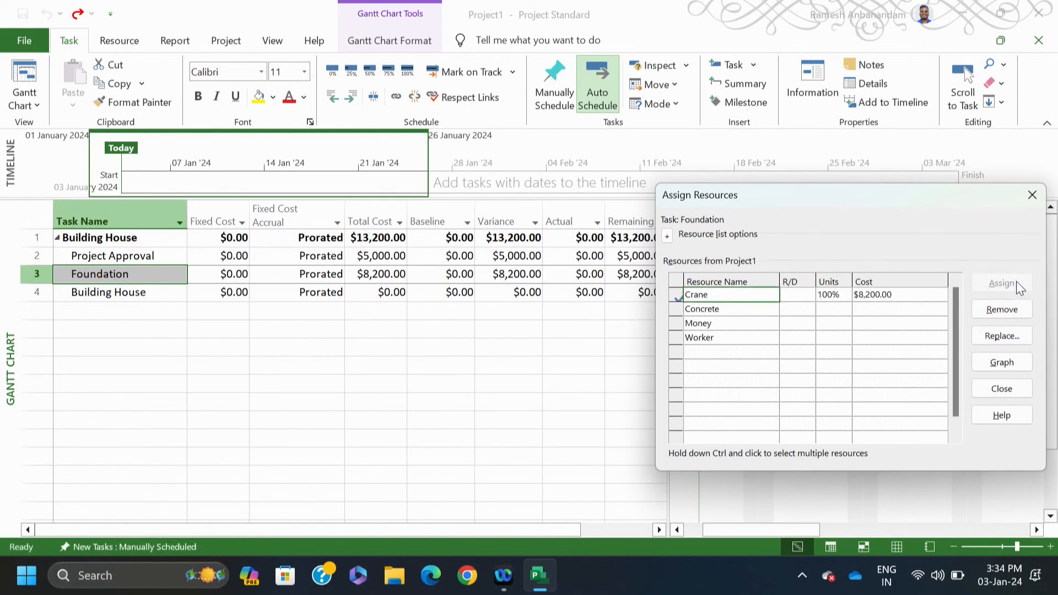
{"action": "left_click", "coordinate": [1000, 388]}
{"action": "left_click", "coordinate": [573, 394]}
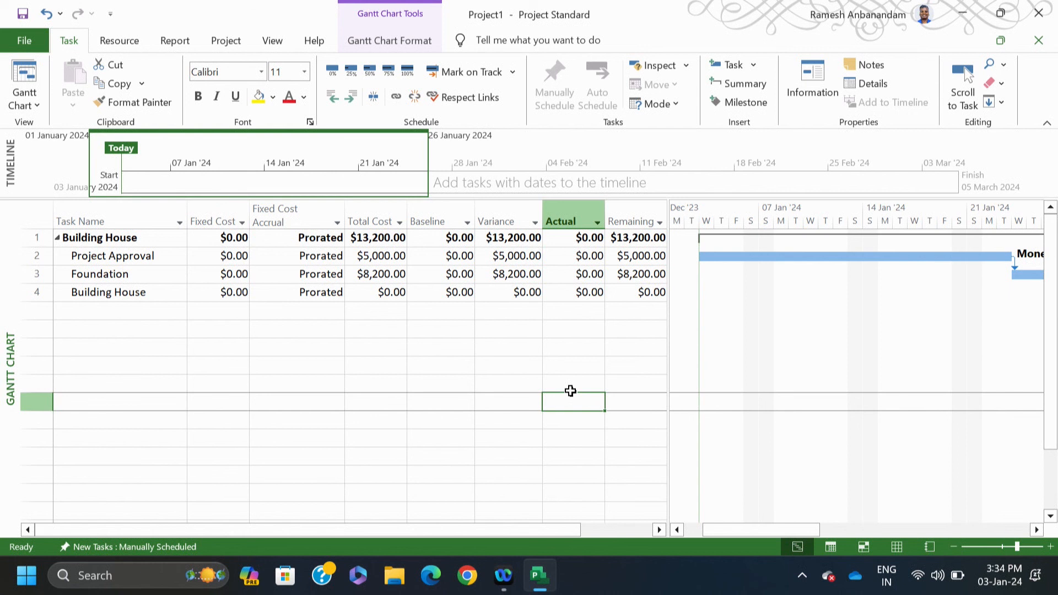
Step: Select the whole task sheet to bring up its list of tables, with Cost applied
{"action": "left_click", "coordinate": [27, 92]}
{"action": "left_click", "coordinate": [51, 164]}
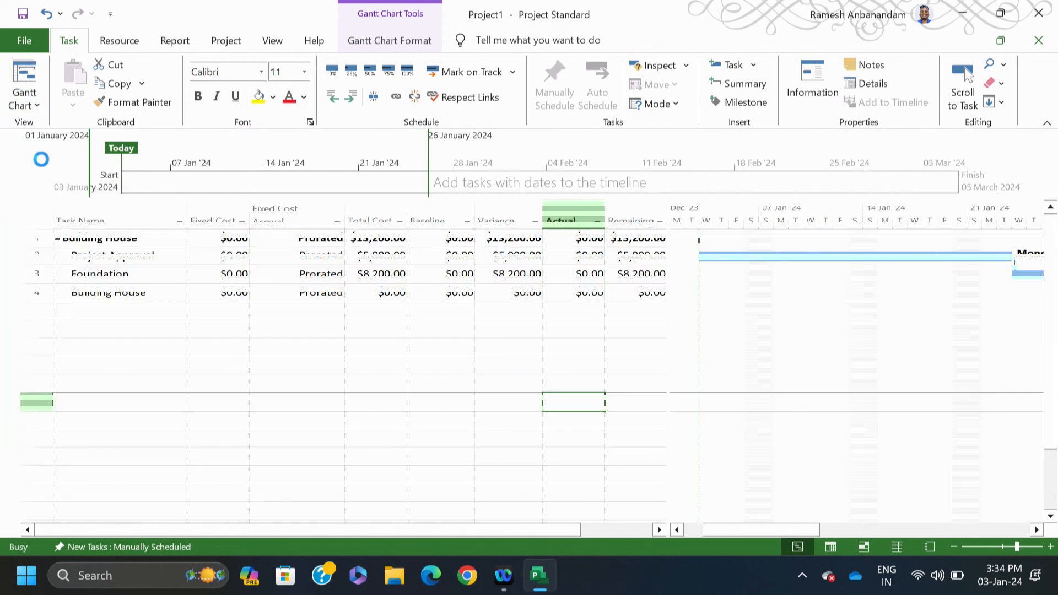
{"action": "left_click", "coordinate": [35, 215]}
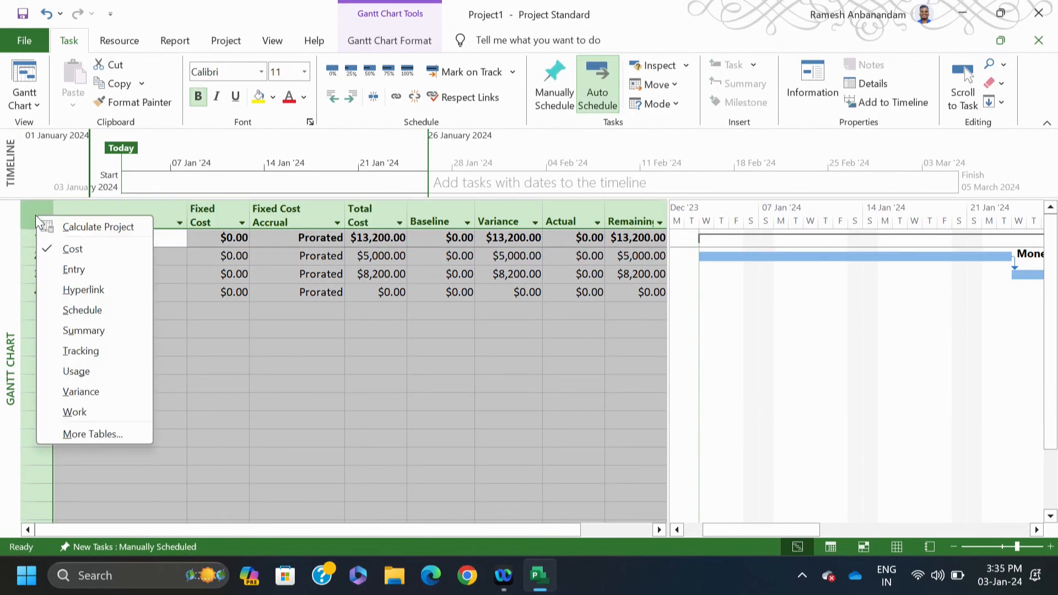
Step: Switch the task sheet to the Entry table and select the Foundation task
{"action": "left_click", "coordinate": [60, 270]}
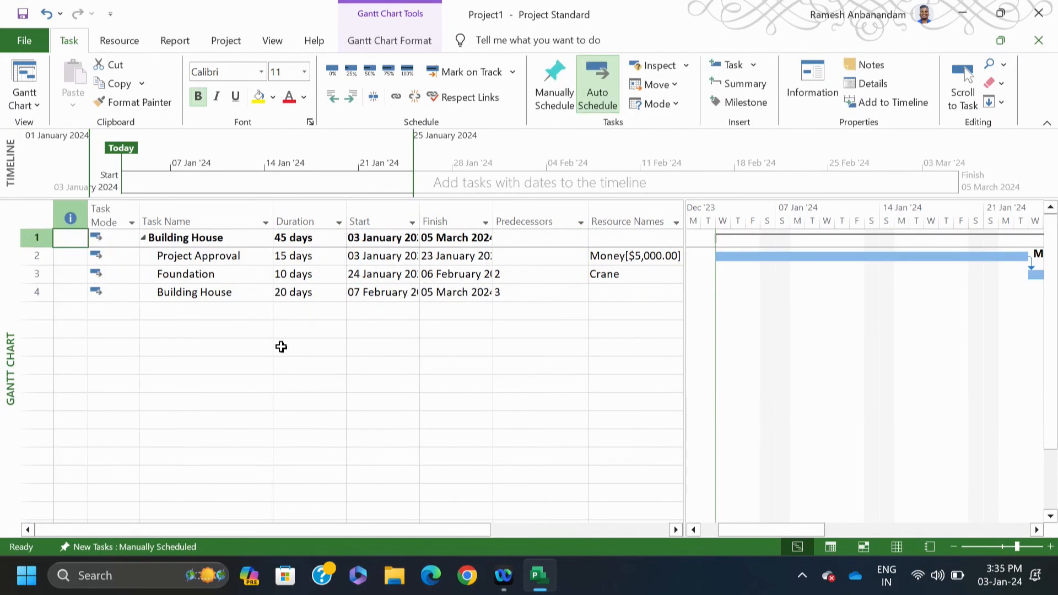
{"action": "left_click", "coordinate": [281, 347]}
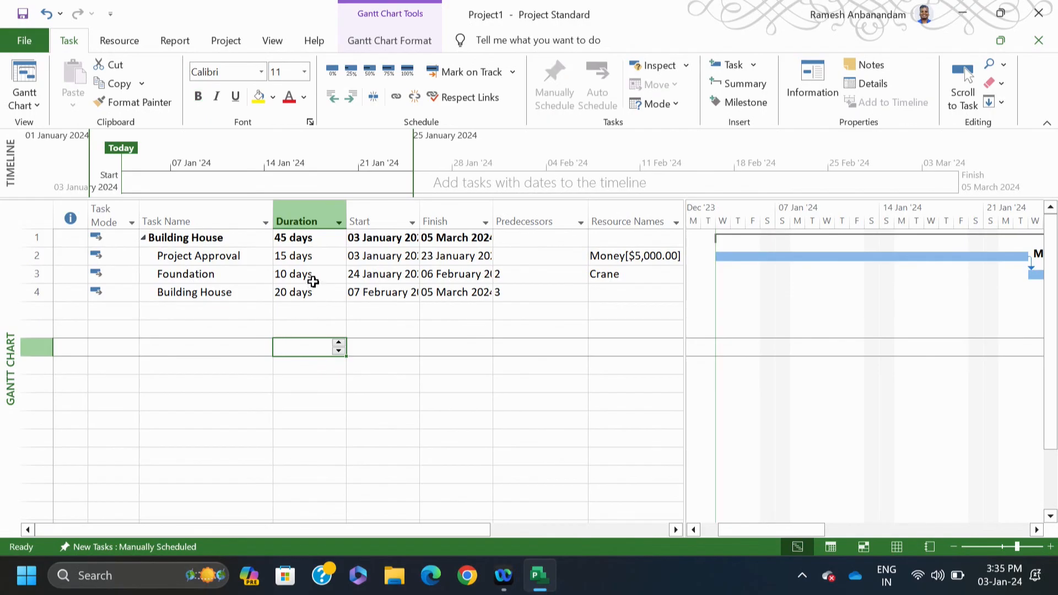
{"action": "left_click", "coordinate": [241, 279]}
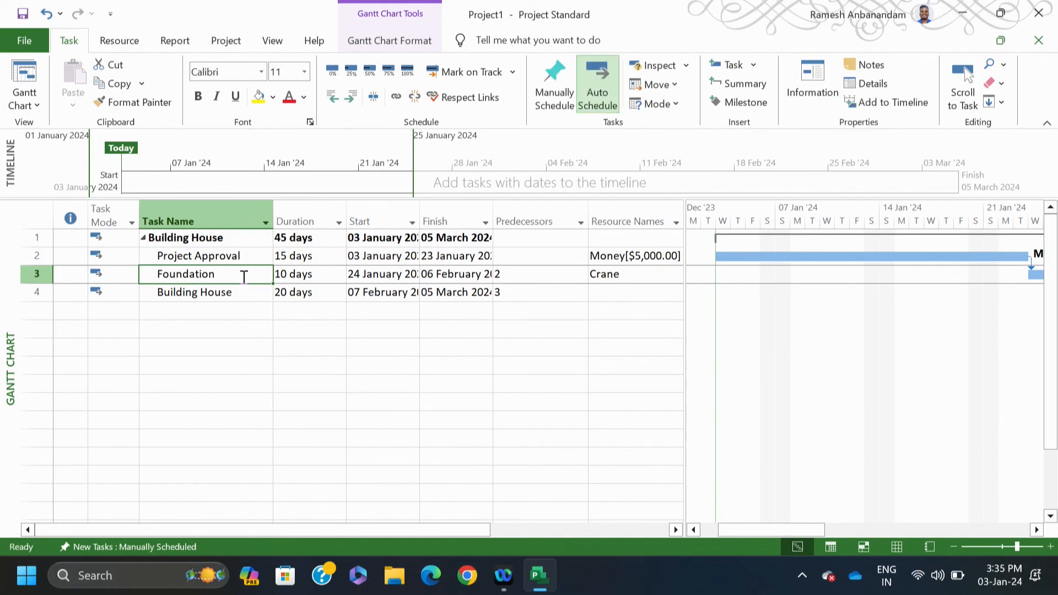
{"action": "right_click", "coordinate": [244, 276]}
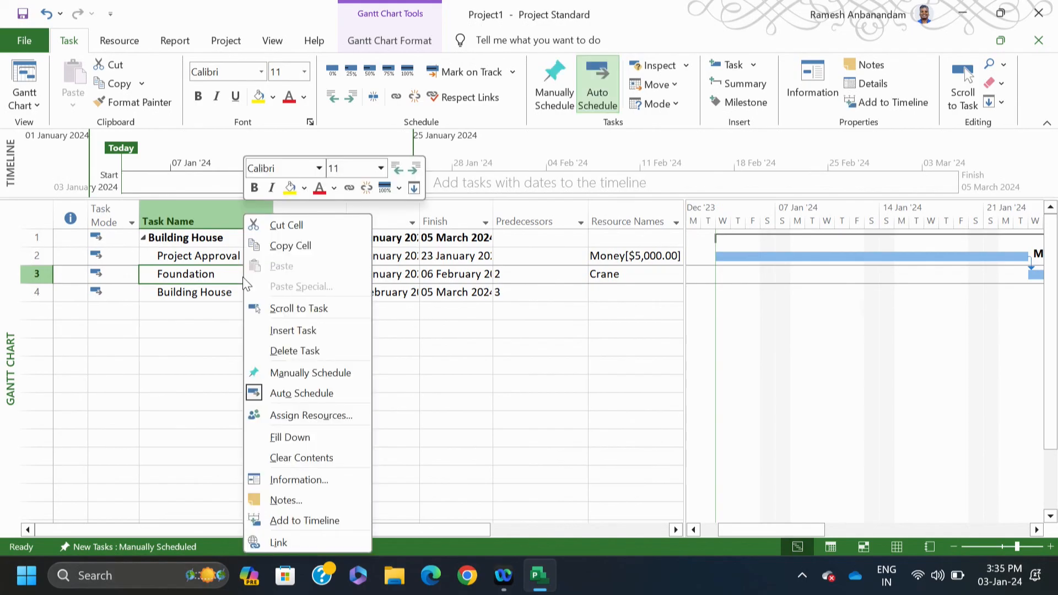
Step: Lower Crane's units on Foundation to 50%, stretching it to 20 days and ending 19 March 2024
{"action": "left_click", "coordinate": [303, 422]}
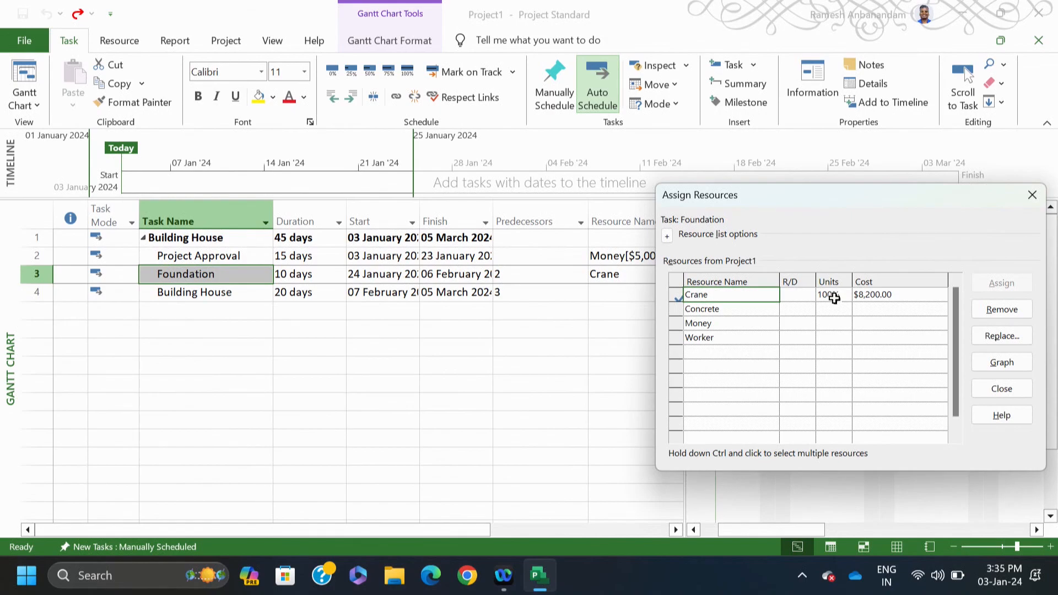
{"action": "left_click", "coordinate": [834, 298]}
{"action": "left_click", "coordinate": [845, 299]}
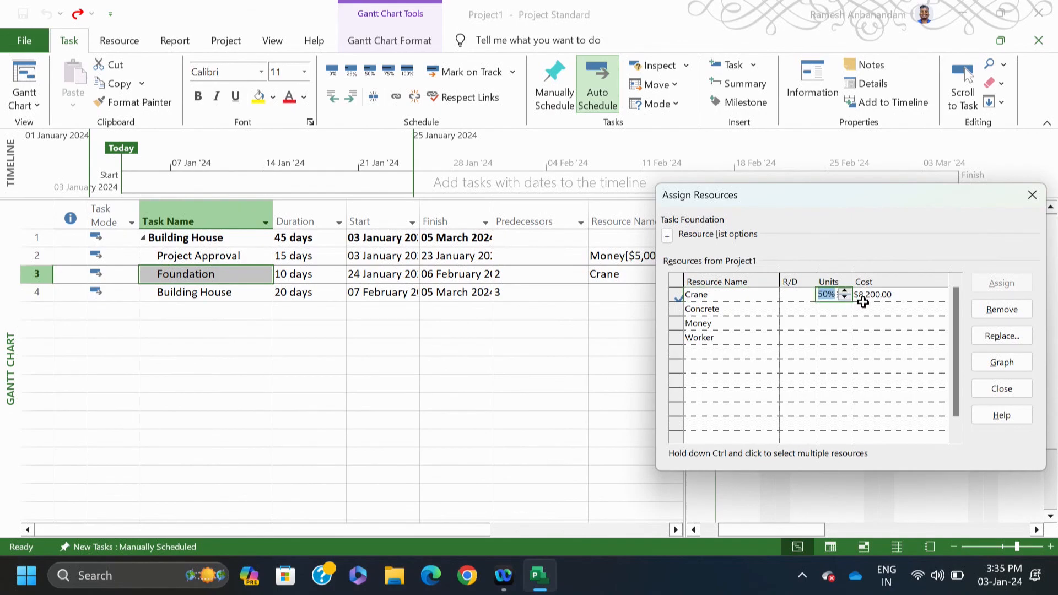
{"action": "left_click", "coordinate": [831, 336]}
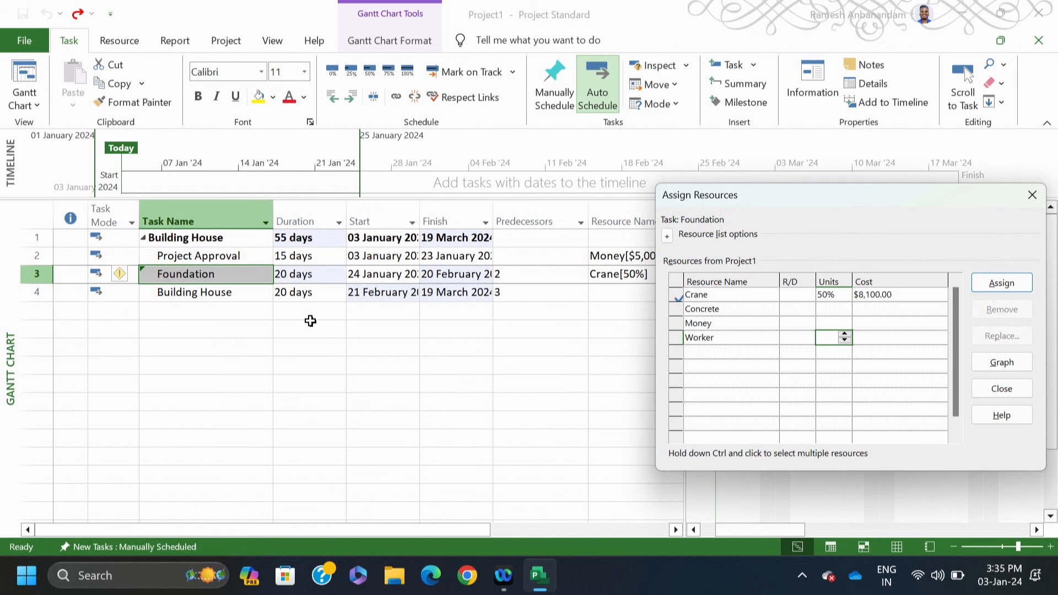
{"action": "left_click", "coordinate": [132, 274]}
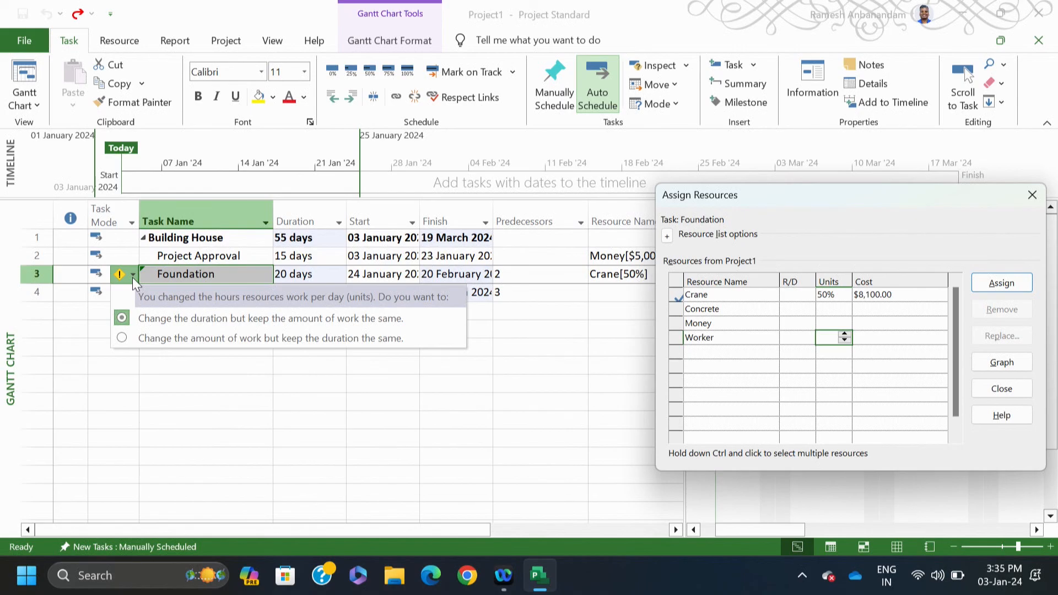
{"action": "left_click", "coordinate": [542, 401]}
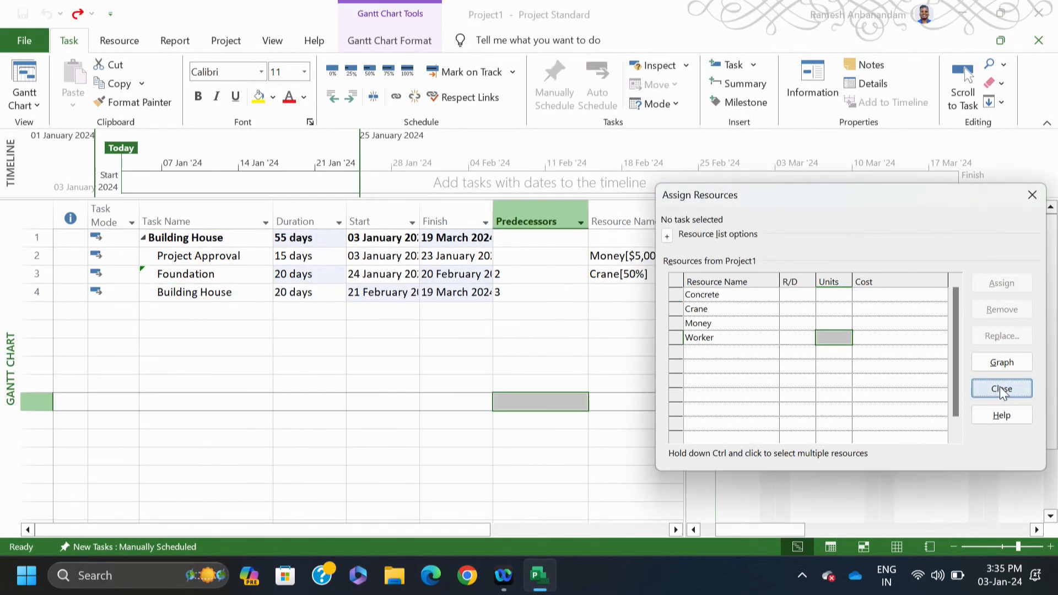
{"action": "left_click", "coordinate": [1001, 389]}
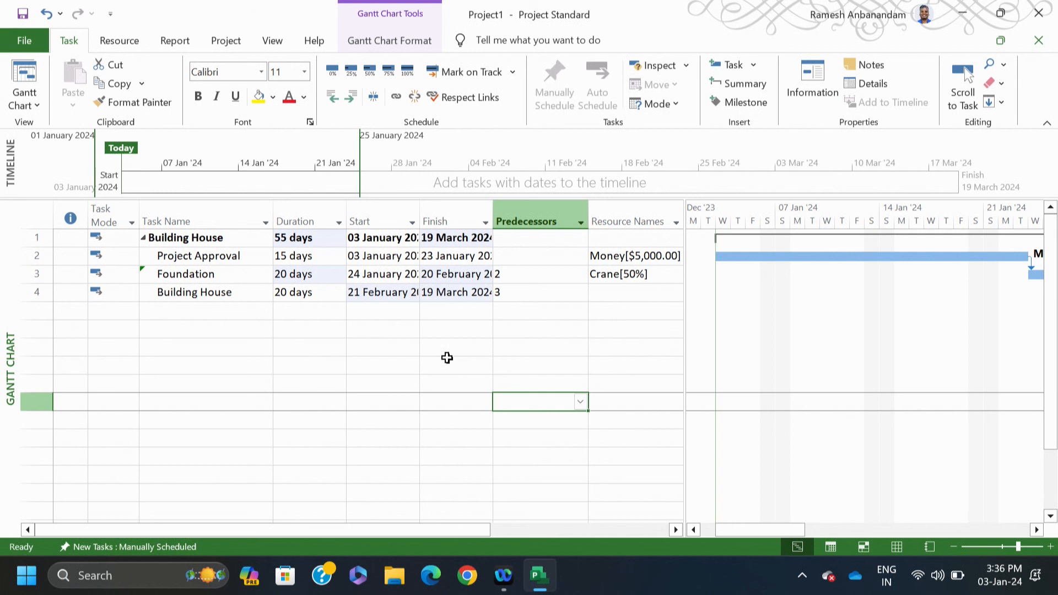
{"action": "left_click", "coordinate": [182, 292]}
Step: Assign Worker to Building House at 600% units, costing $48,000.00
{"action": "right_click", "coordinate": [182, 292]}
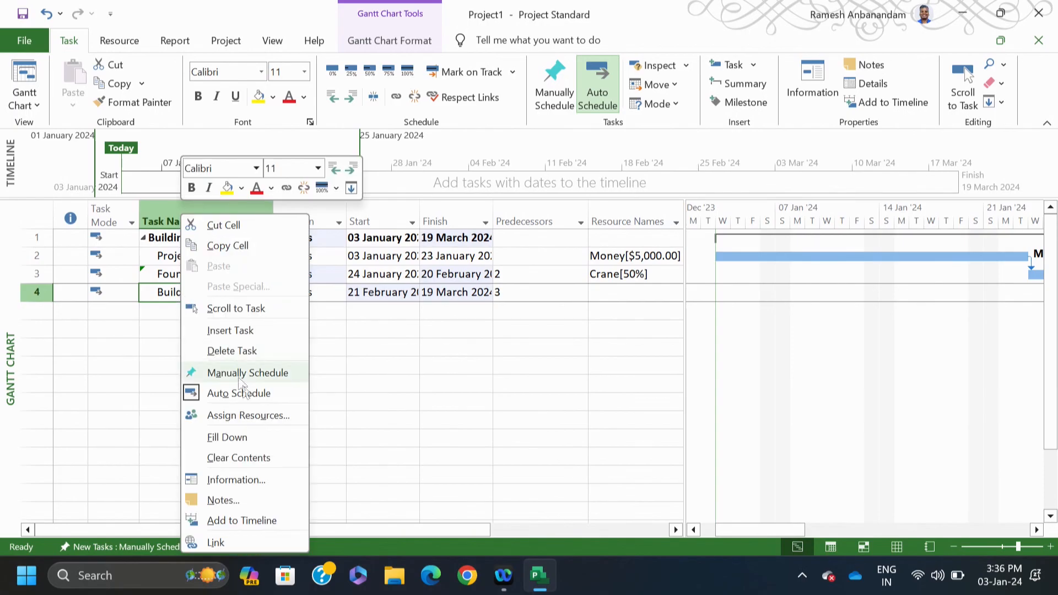
{"action": "left_click", "coordinate": [252, 414]}
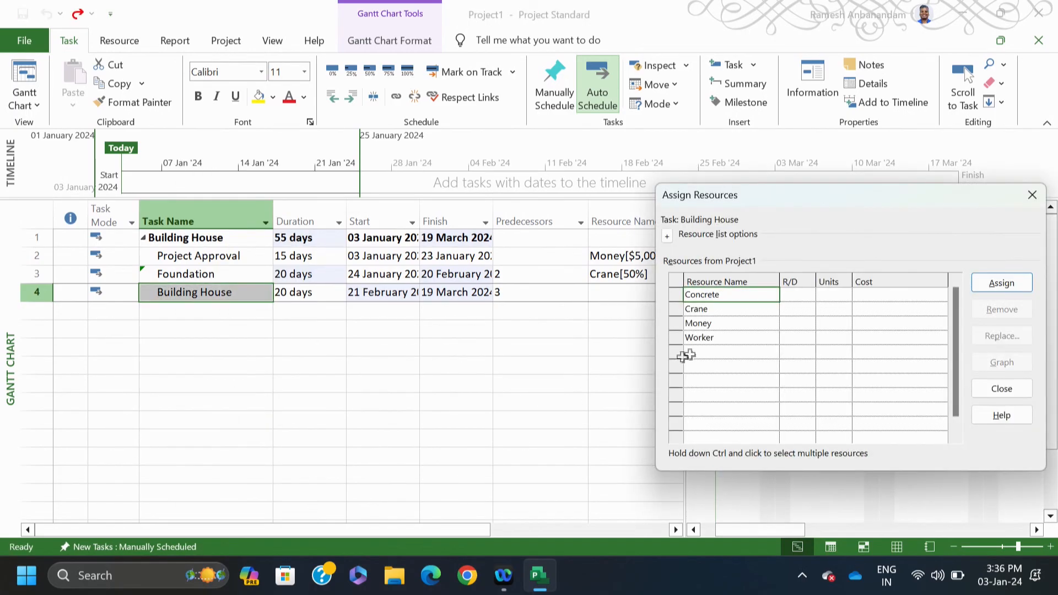
{"action": "left_click", "coordinate": [716, 338]}
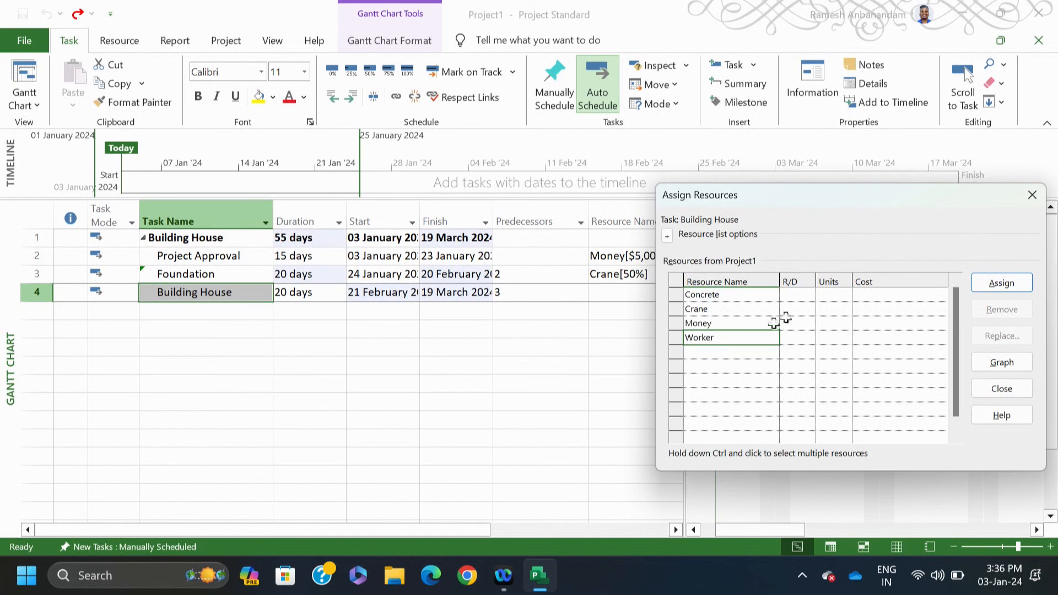
{"action": "left_click", "coordinate": [826, 338]}
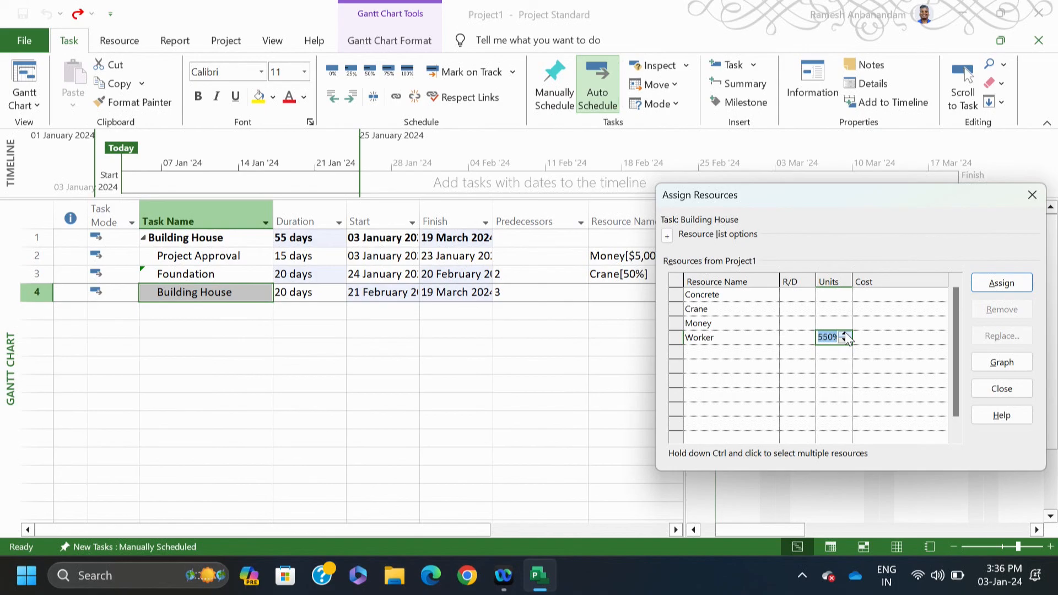
{"action": "left_click", "coordinate": [845, 333]}
{"action": "left_click", "coordinate": [982, 283]}
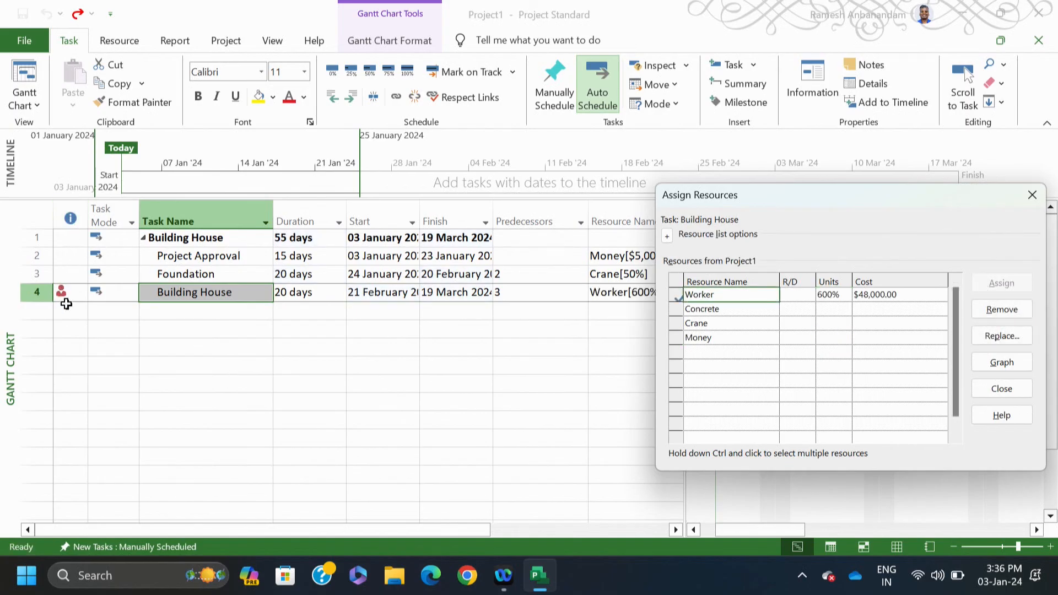
{"action": "left_click", "coordinate": [1001, 389]}
{"action": "left_click", "coordinate": [462, 460]}
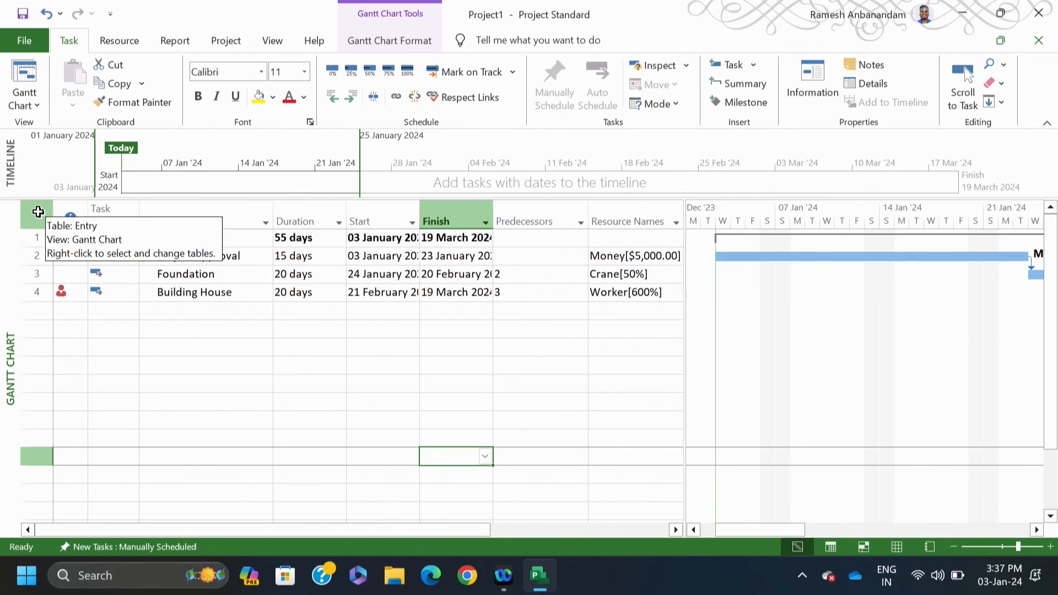
Step: Switch to the Resource Sheet, where Worker (500% max) is flagged as overallocated
{"action": "left_click", "coordinate": [139, 47]}
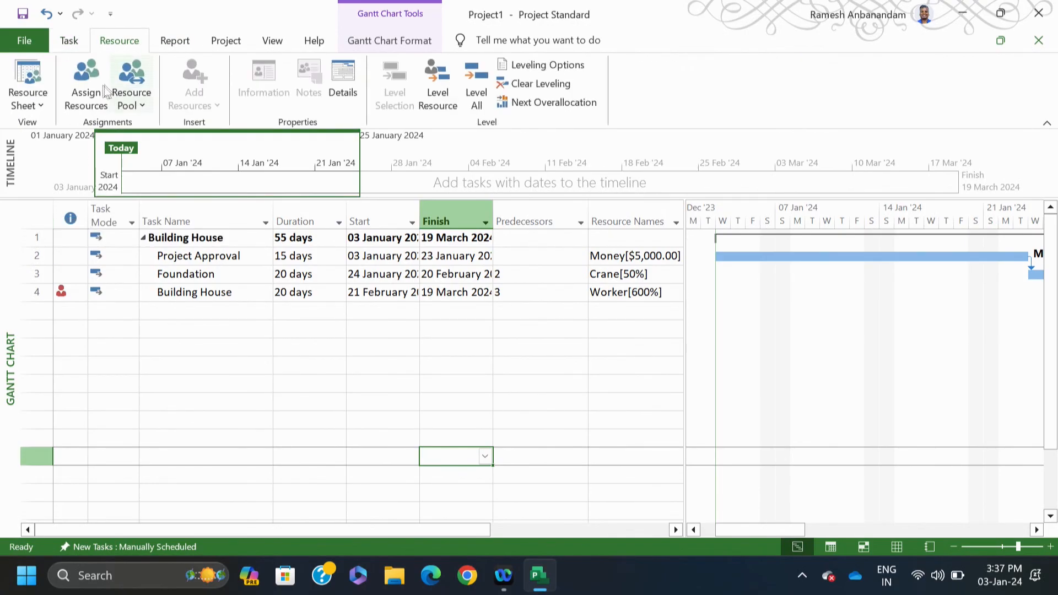
{"action": "left_click", "coordinate": [96, 94]}
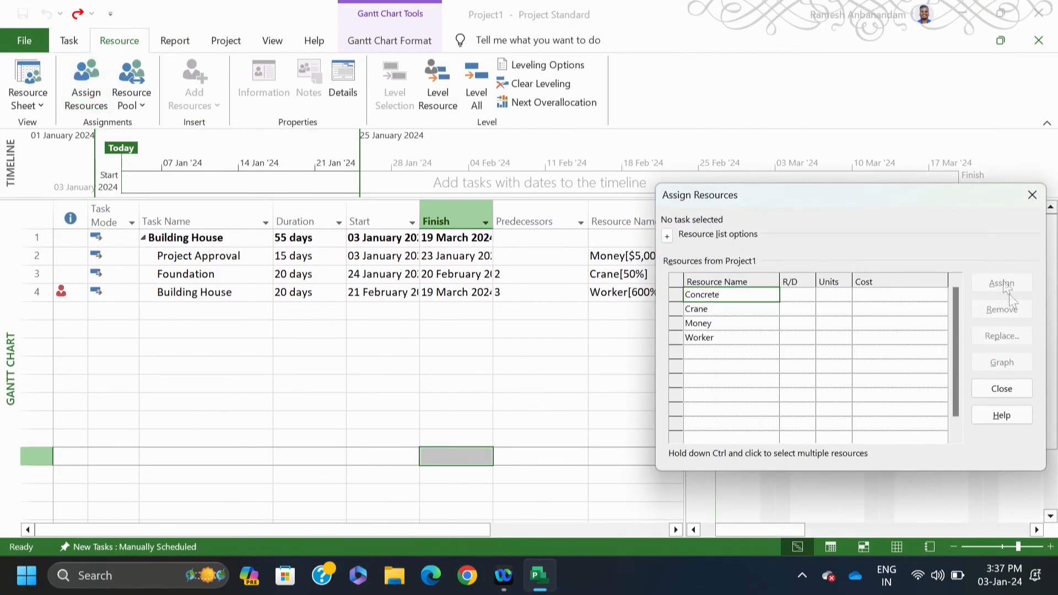
{"action": "left_click", "coordinate": [1001, 388]}
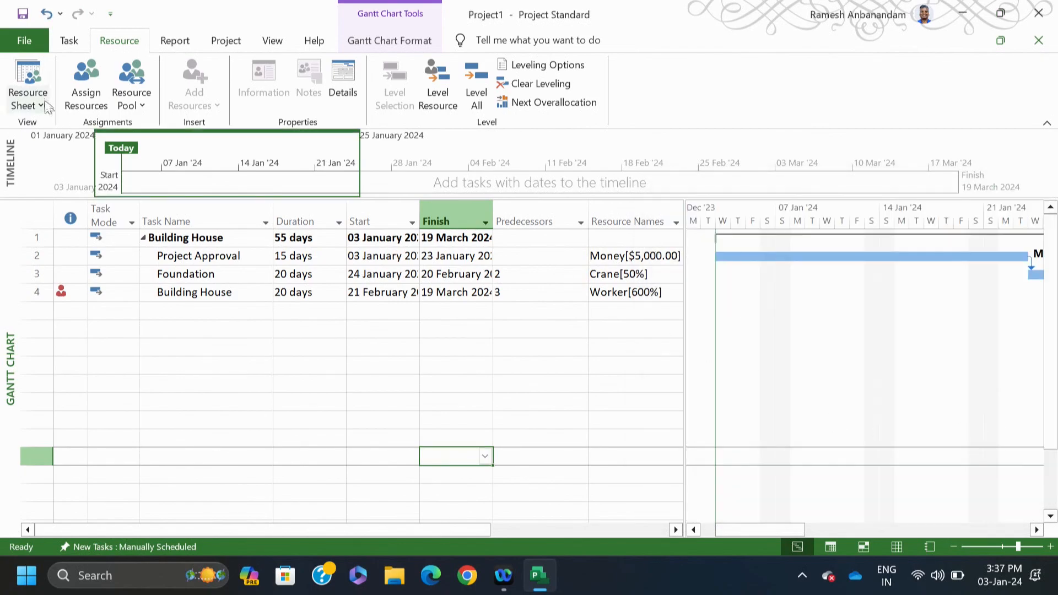
{"action": "left_click", "coordinate": [27, 88]}
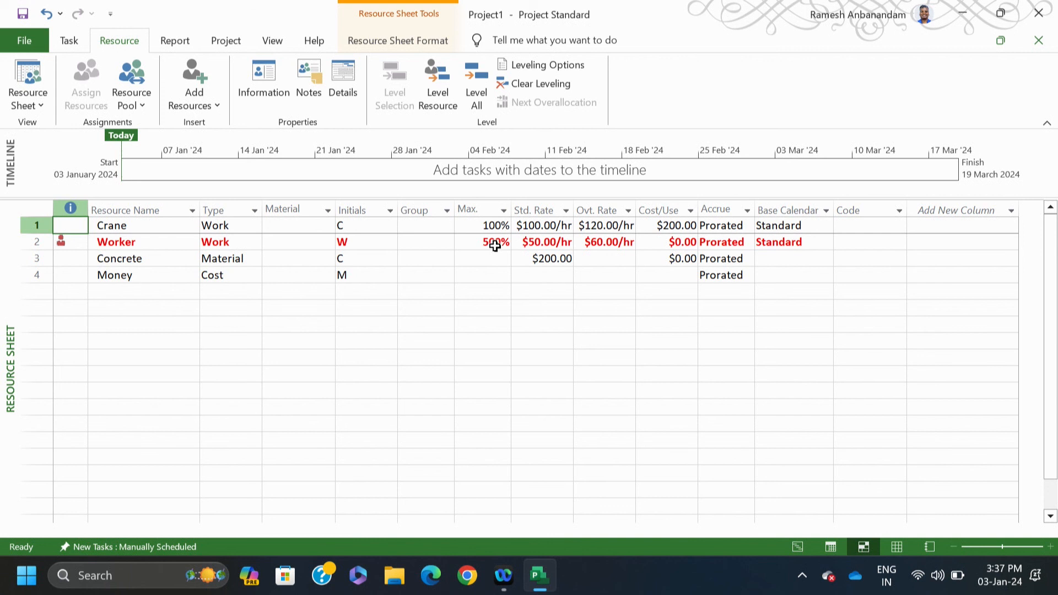
{"action": "left_click", "coordinate": [523, 379]}
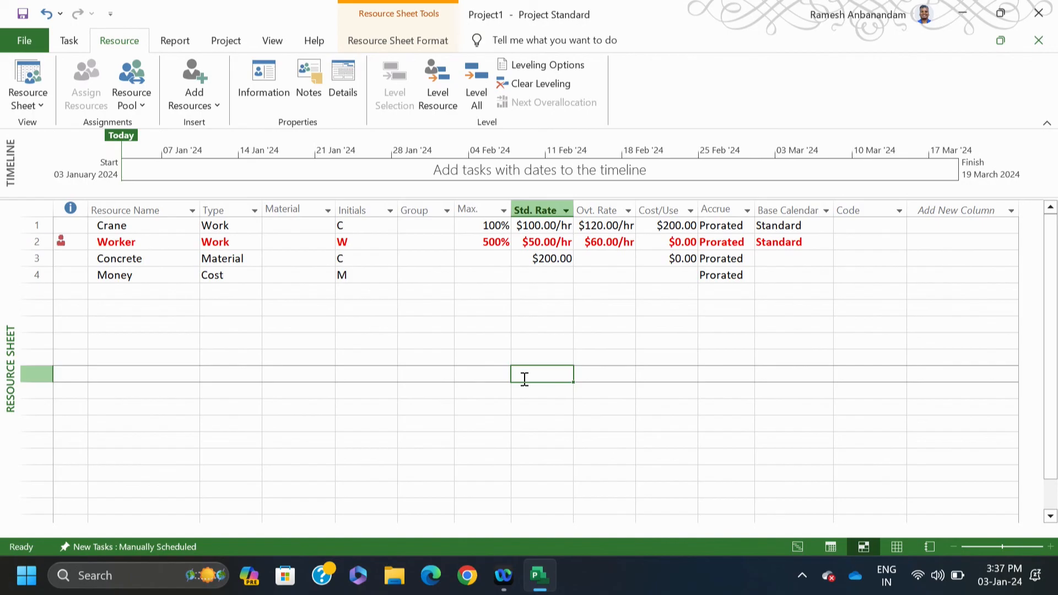
Step: Show the Cost Overview dashboard report with its $61,100.00 total cost
{"action": "left_click", "coordinate": [174, 44]}
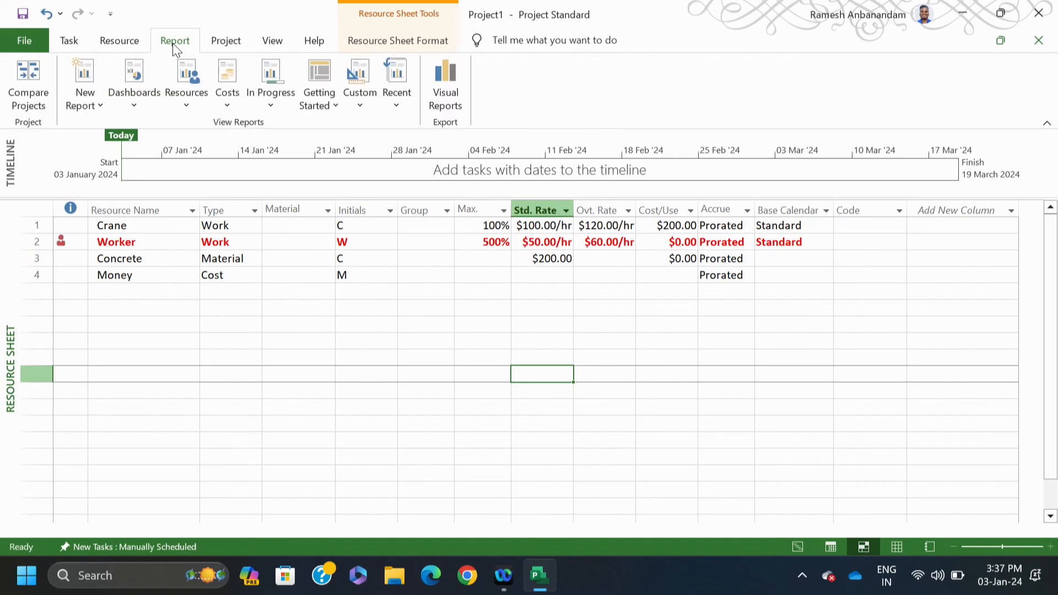
{"action": "left_click", "coordinate": [130, 105]}
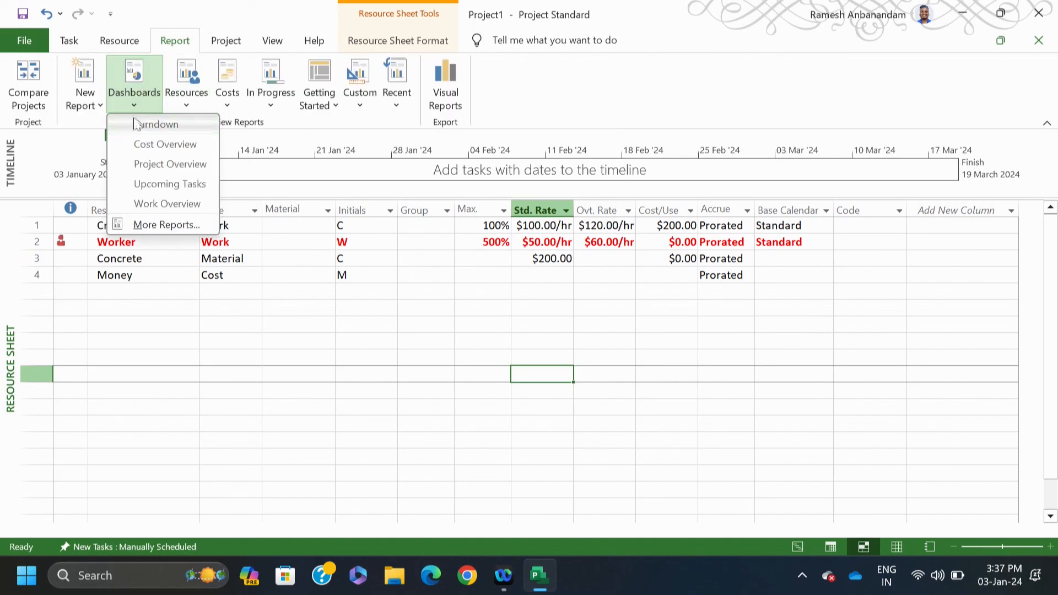
{"action": "left_click", "coordinate": [138, 146]}
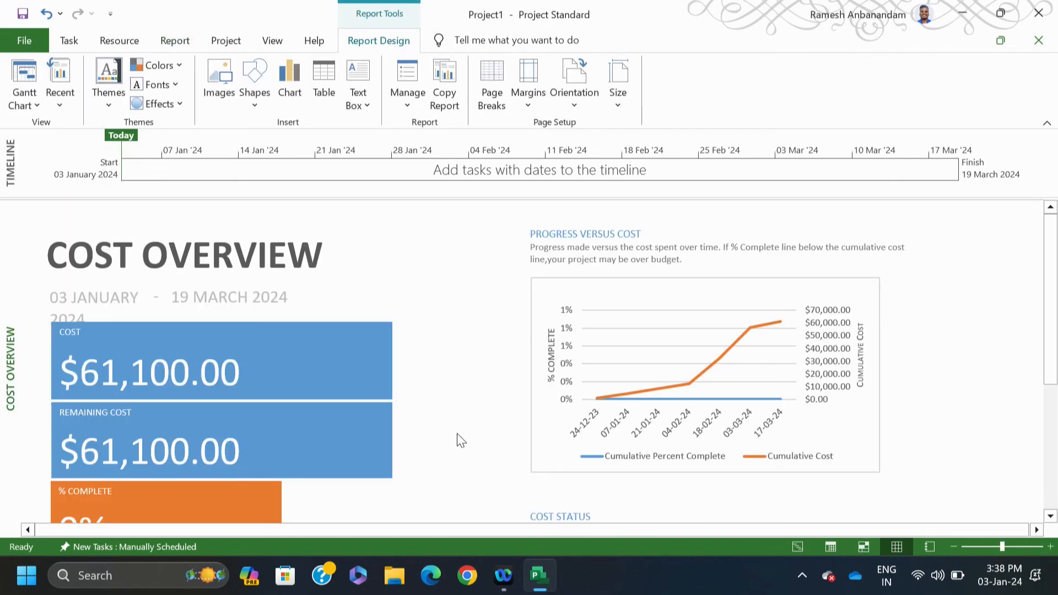
{"action": "left_click_drag", "start_coordinate": [1050, 324], "coordinate": [1054, 301]}
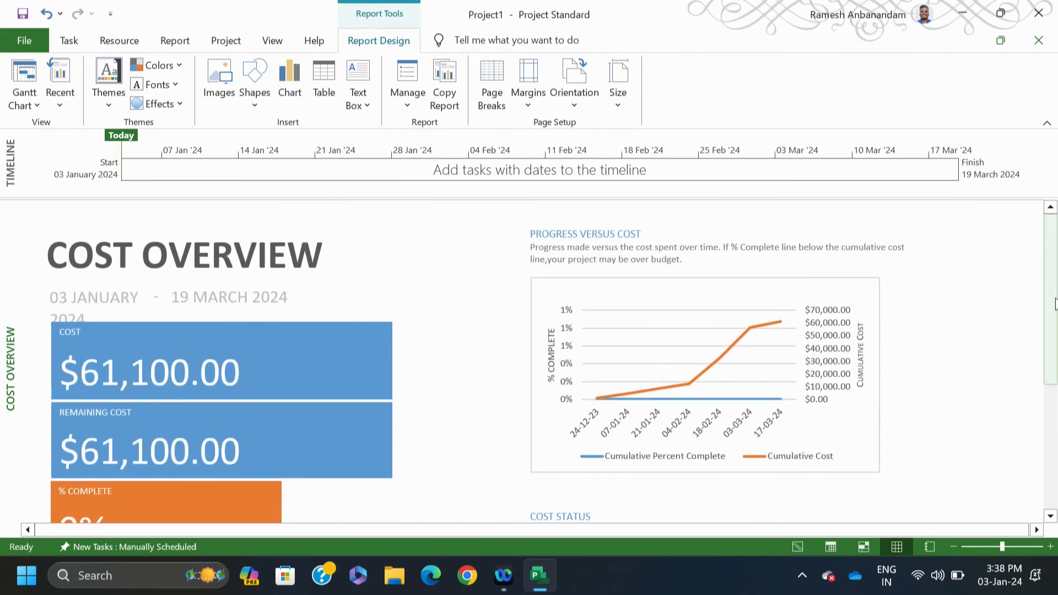